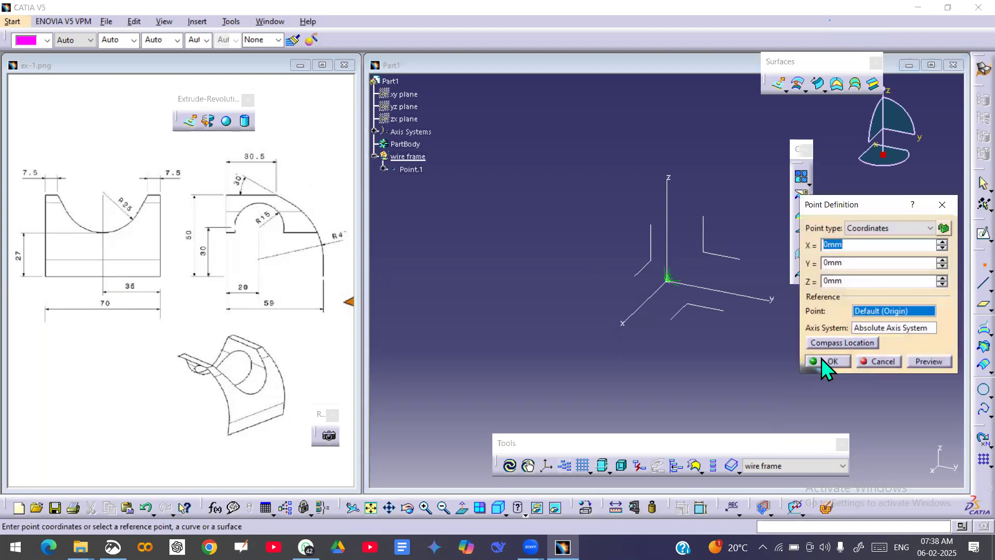
Create a point at coordinates 0, 0, 0 mm and add a geometrical set named Sketches under Part1.
left_click(822, 359)
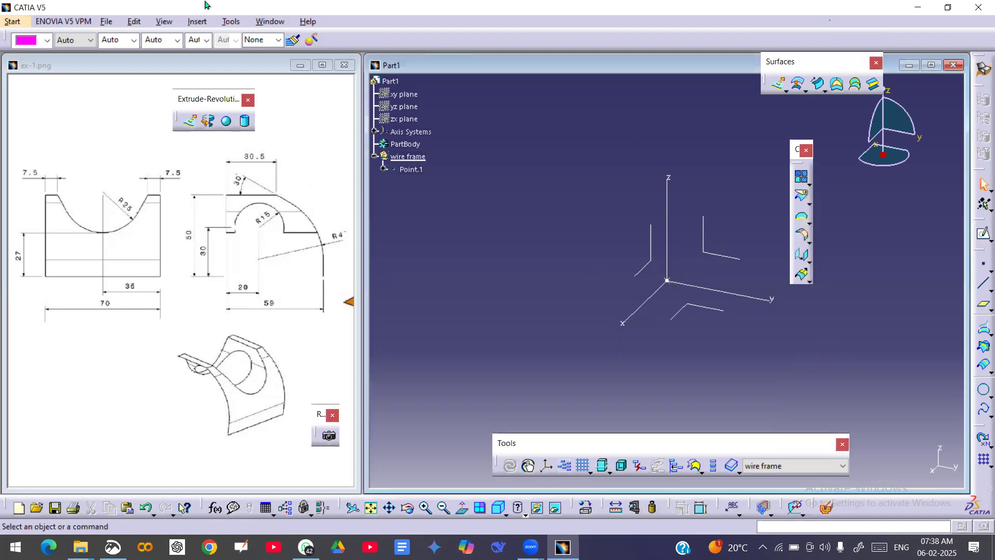
left_click(197, 21)
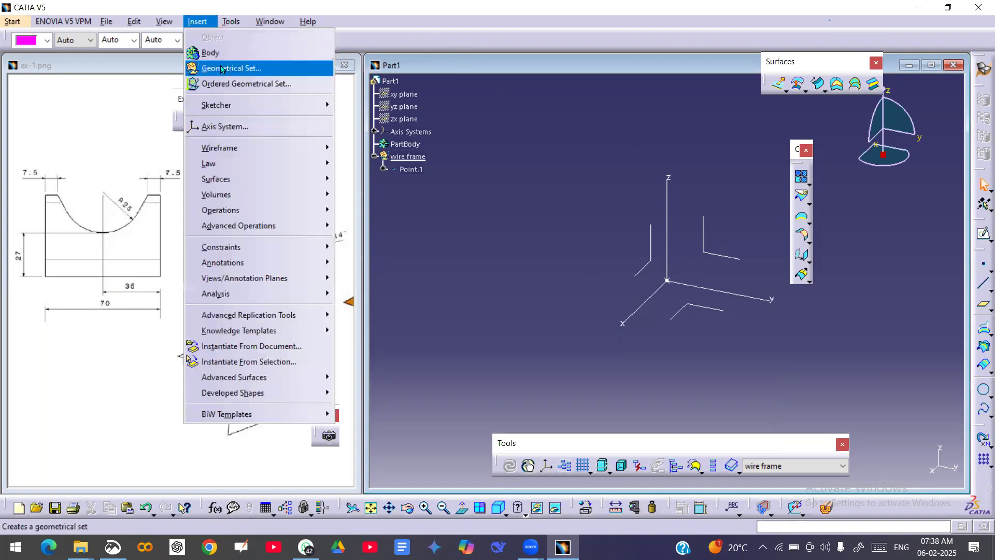
left_click(221, 70)
type("Sketches")
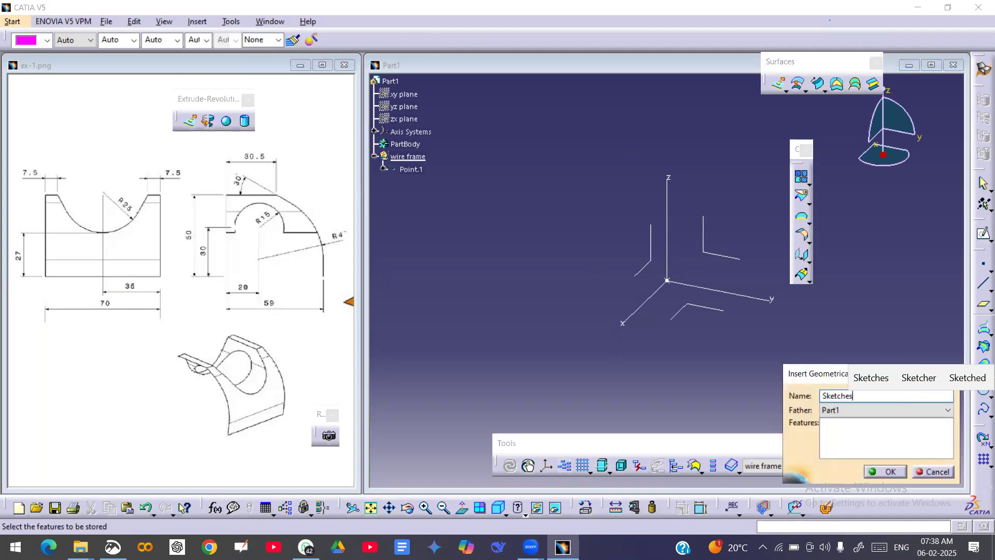
key("Return")
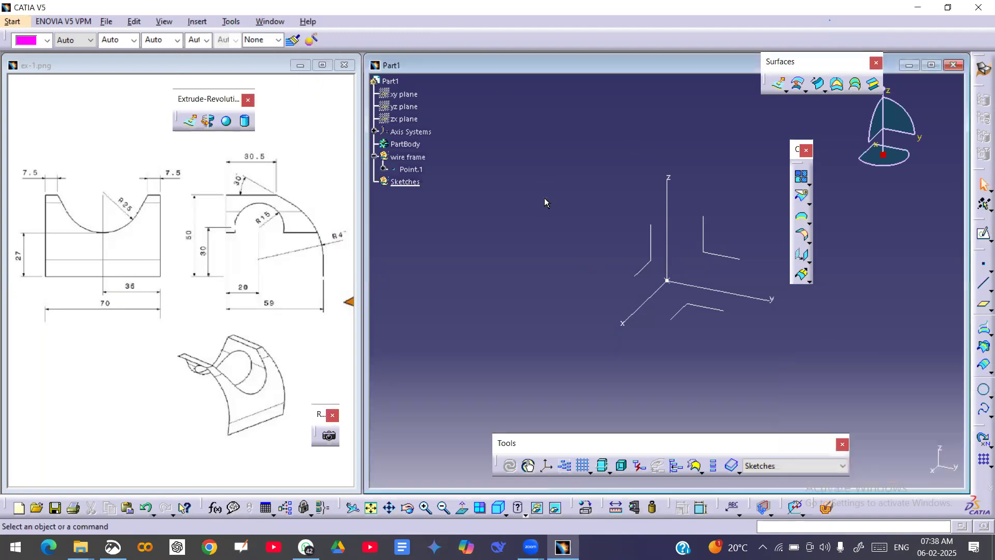
Add a geometrical set named Surfaces under Part1.
left_click(197, 22)
type("Surfaces")
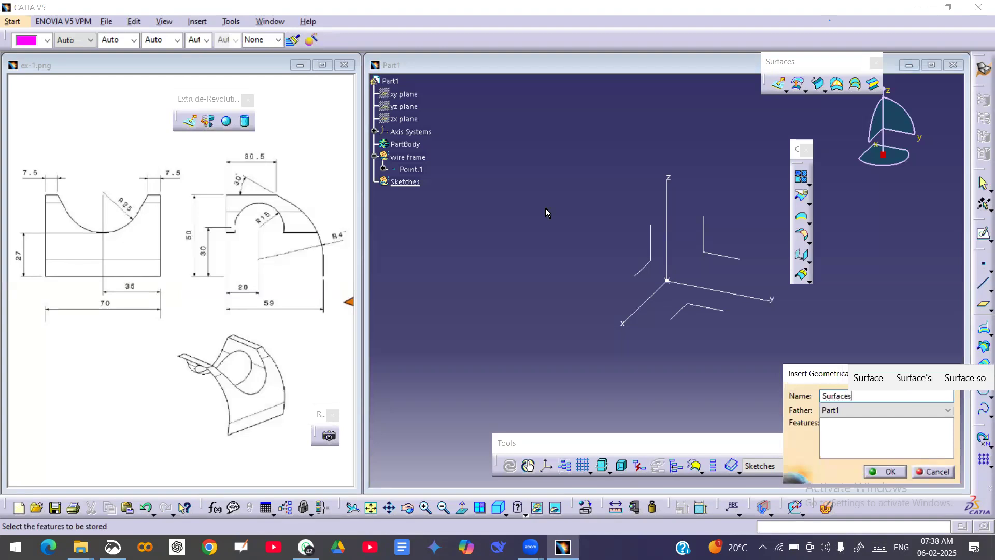
key("Return")
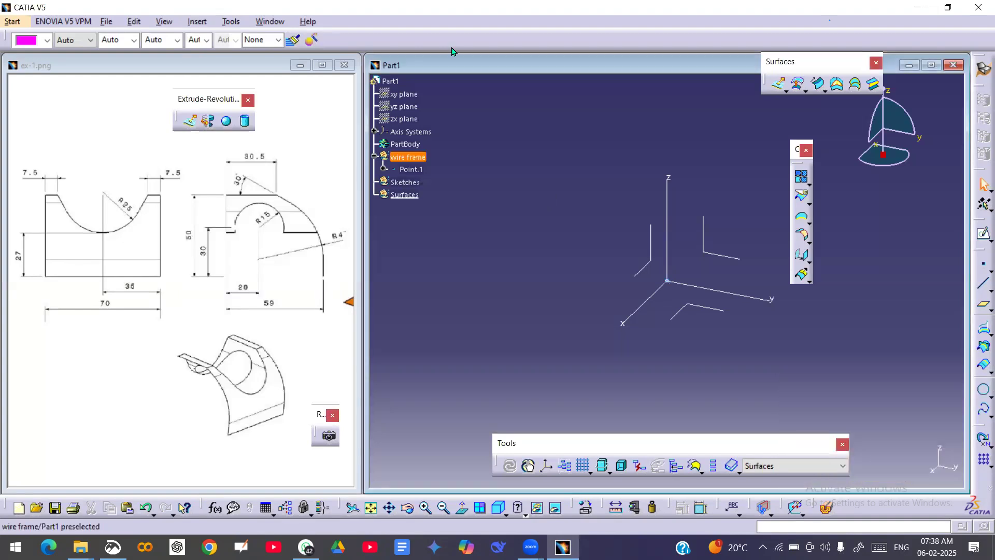
Add another geometrical set named Trim surfaces under Part1.
left_click(198, 22)
left_click(242, 72)
type("Trim surfaces")
key("Return")
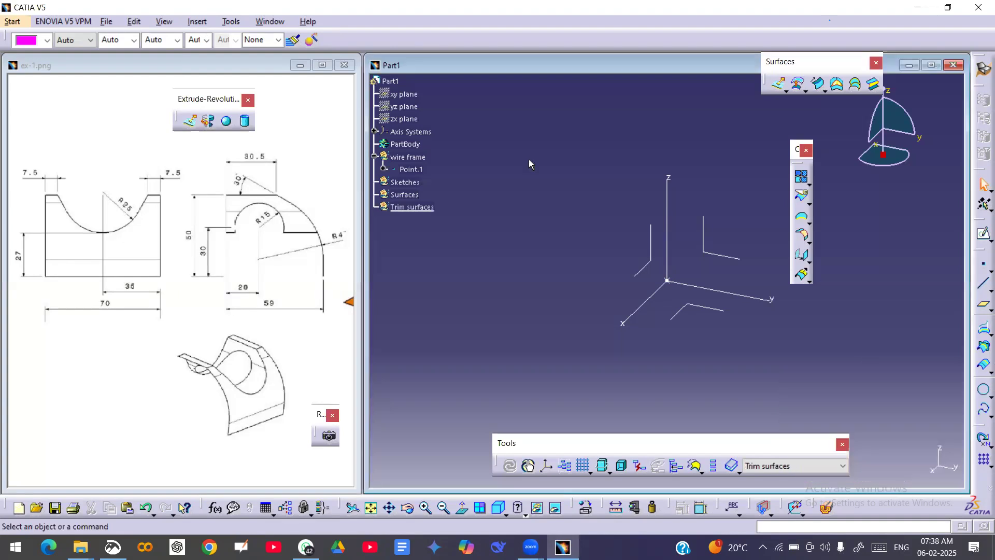
Colour the Trim surfaces geometrical set yellow and the Surfaces geometrical set magenta.
left_click(414, 207)
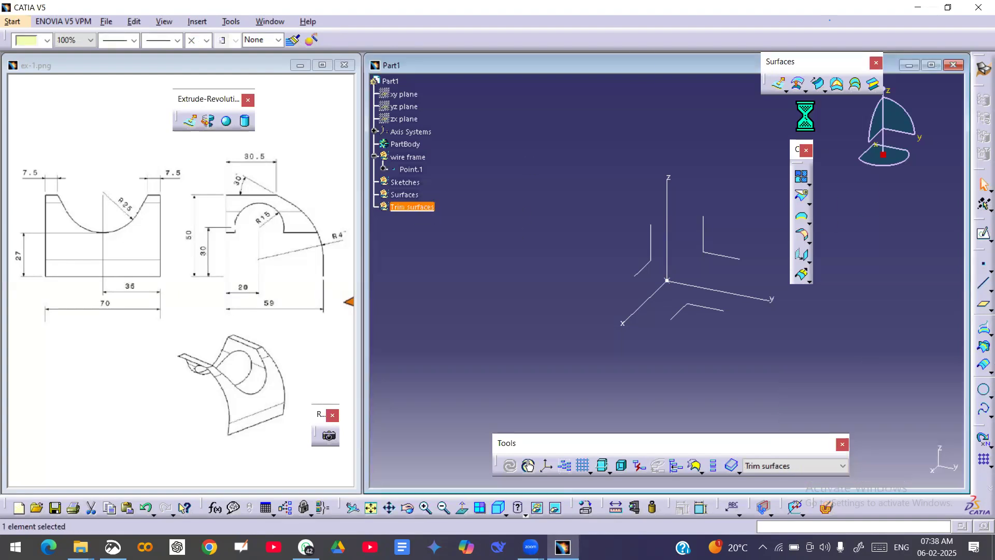
left_click(47, 40)
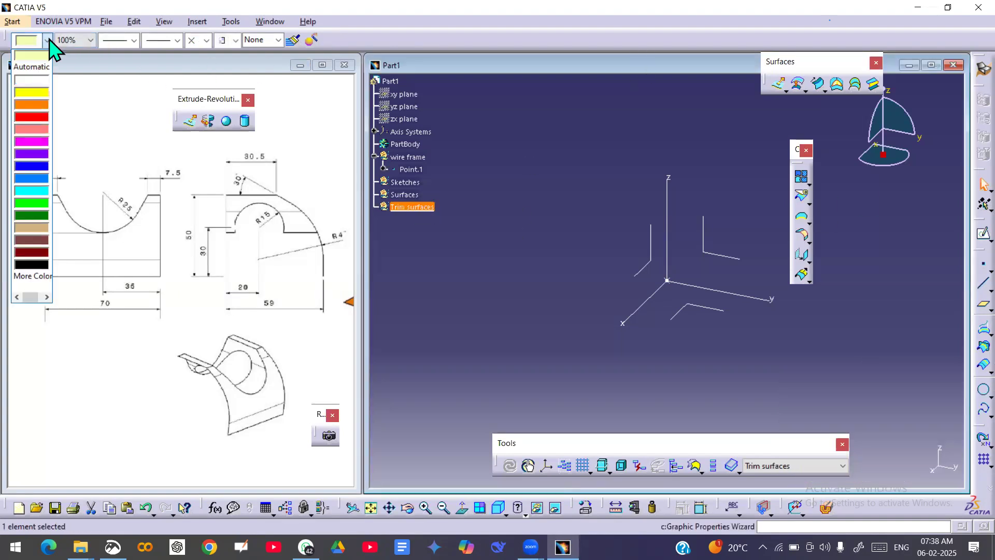
left_click(35, 94)
left_click(404, 195)
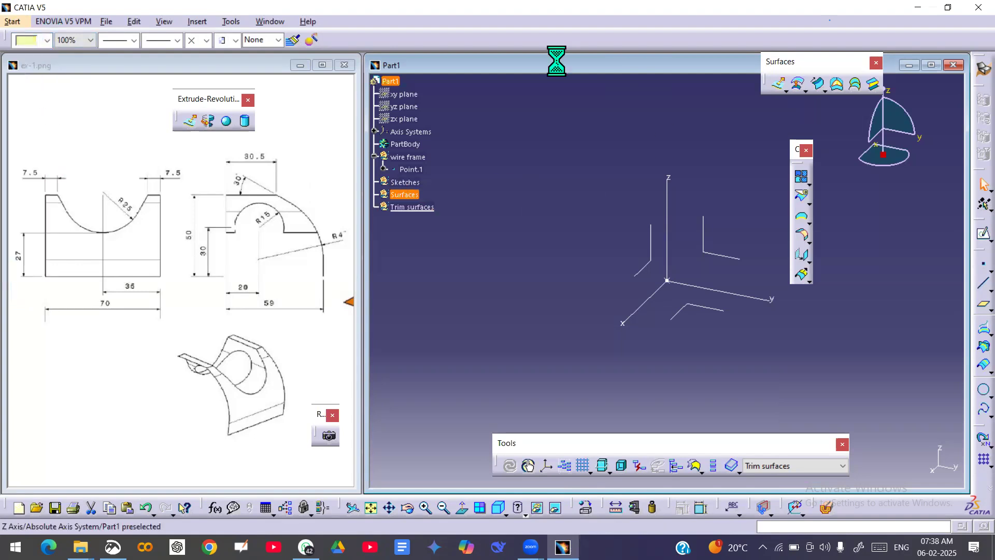
left_click(47, 40)
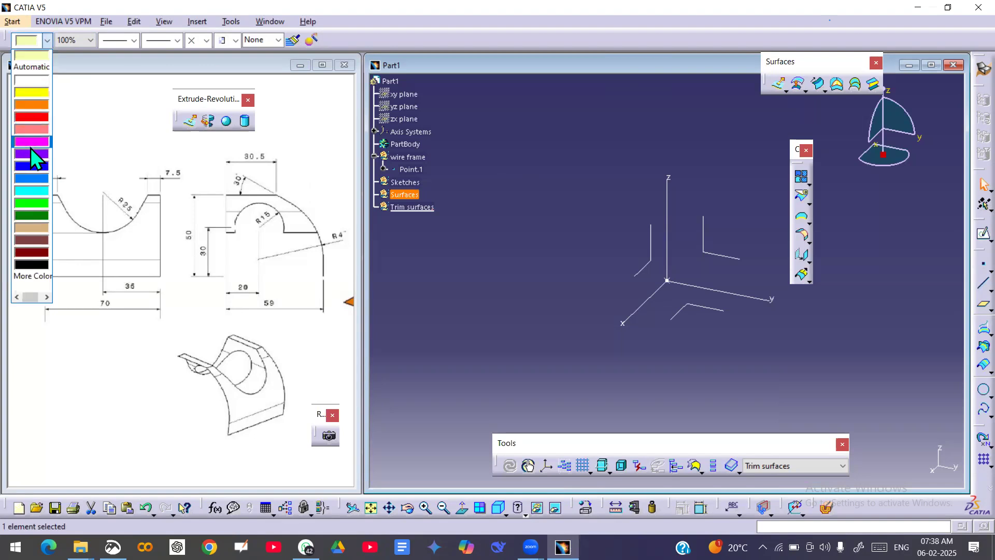
left_click(30, 142)
left_click(444, 196)
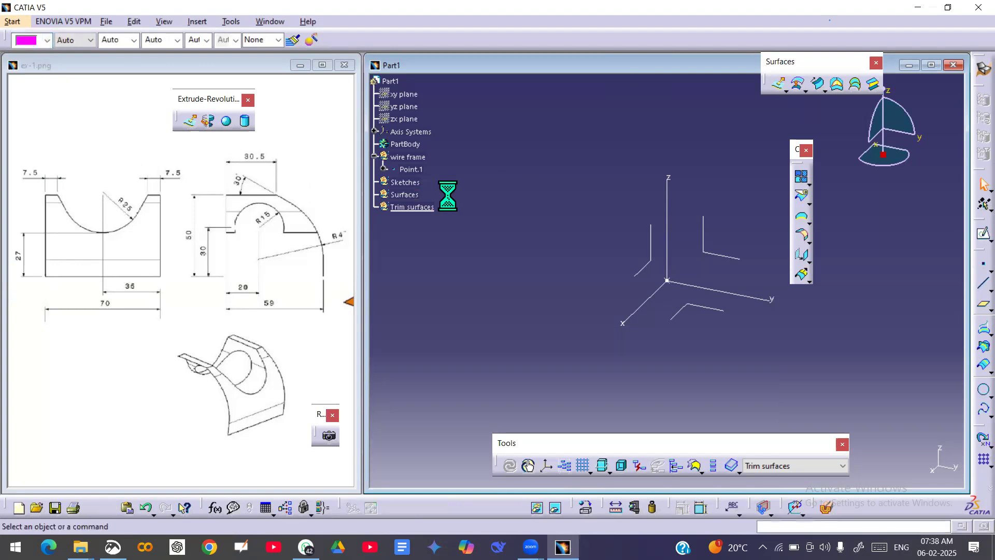
left_click(402, 183)
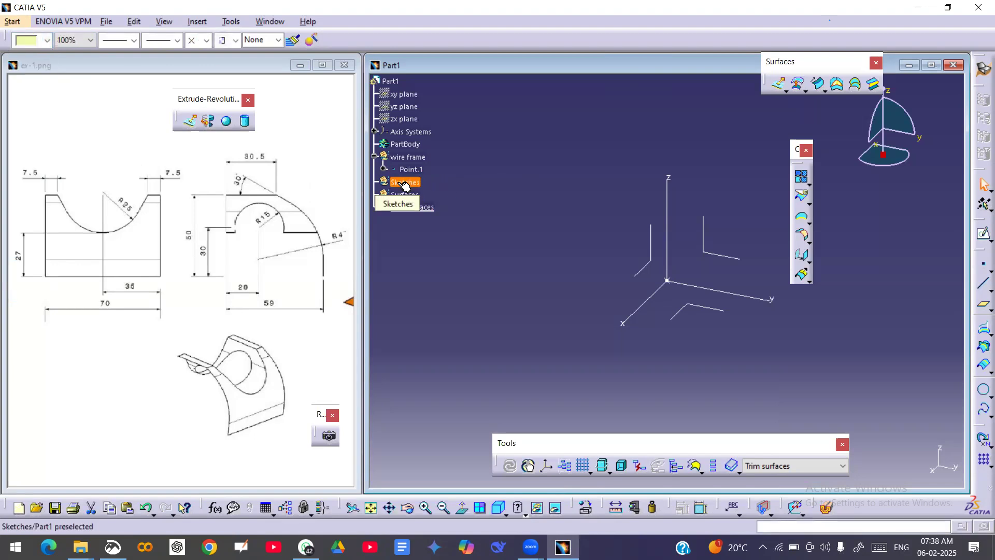
right_click(399, 184)
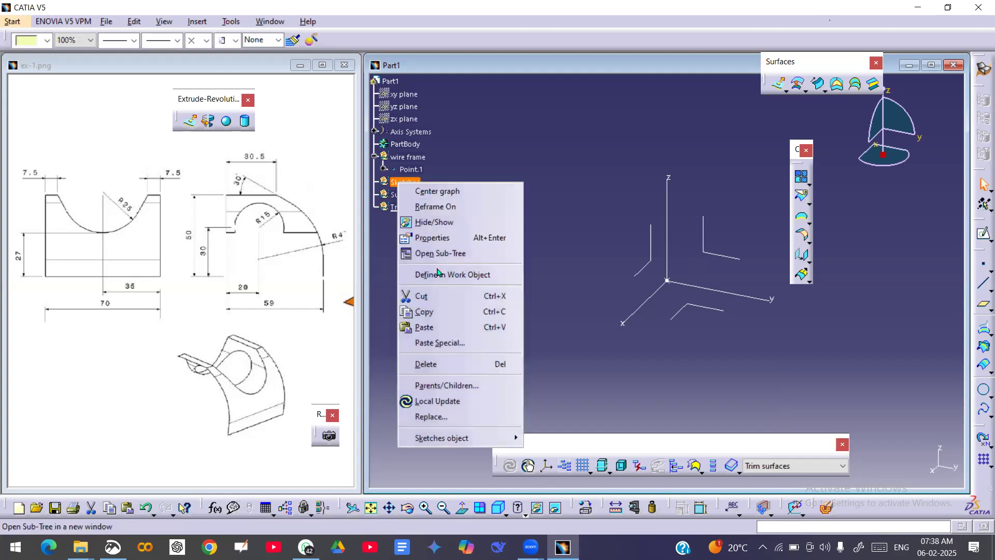
left_click(535, 159)
left_click(221, 259)
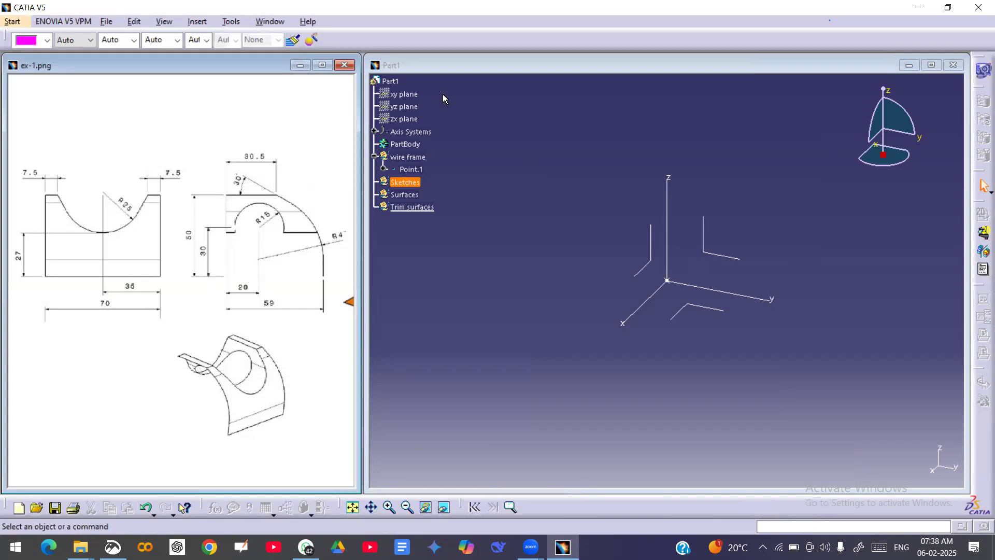
left_click(664, 288)
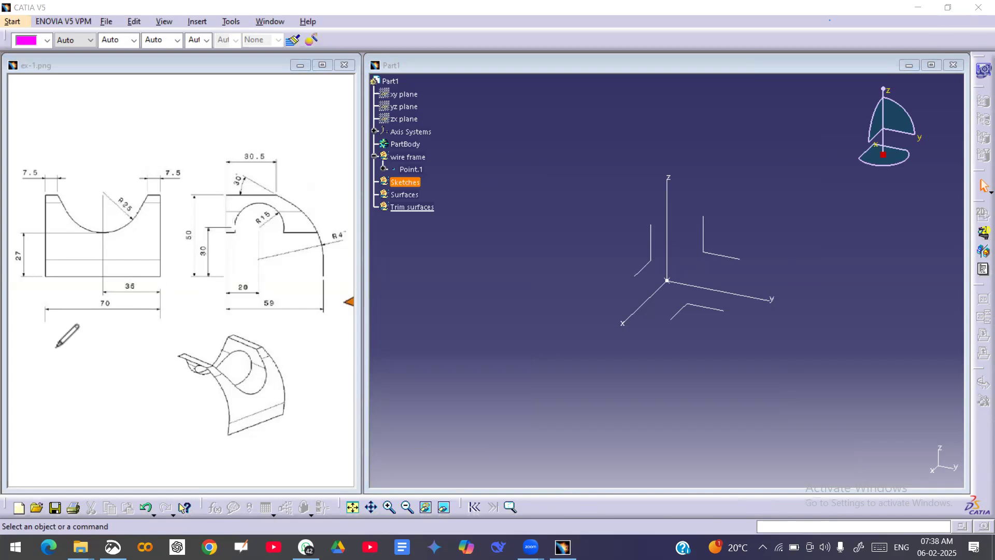
left_click_drag(125, 379, 176, 468)
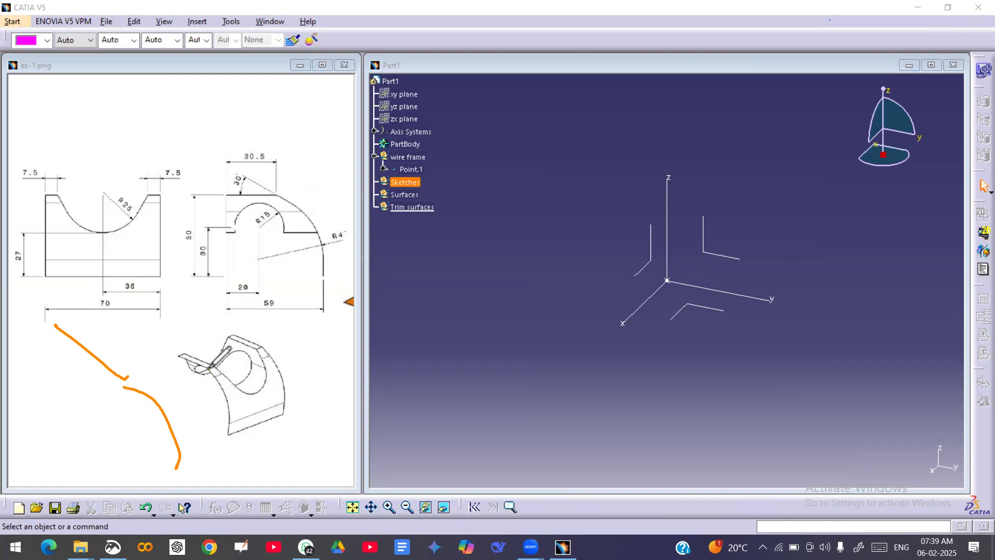
mouse_move(221, 379)
left_mouse_down()
mouse_move(229, 426)
mouse_move(276, 417)
left_mouse_up()
mouse_move(202, 469)
left_mouse_down()
mouse_move(339, 413)
mouse_move(323, 434)
left_mouse_up()
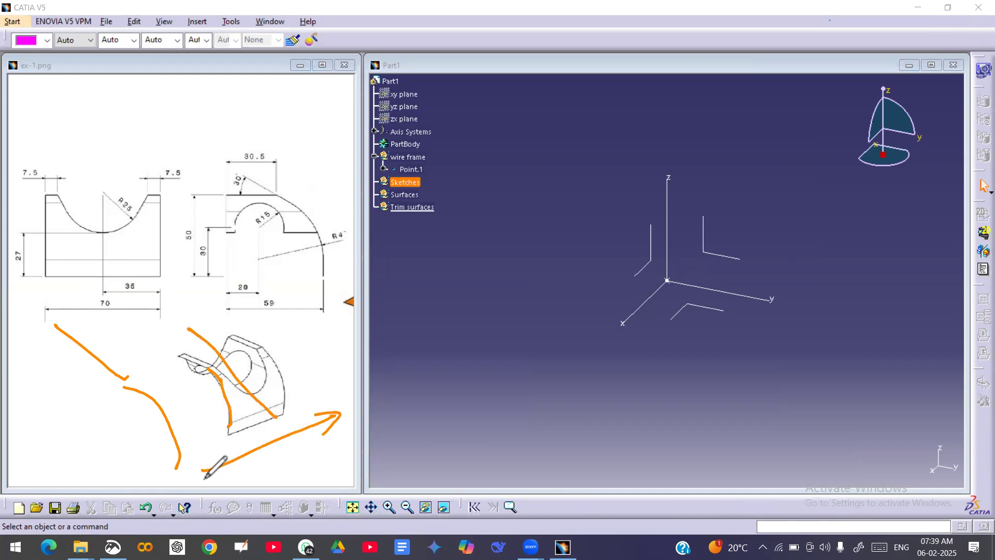
left_click_drag(208, 457, 229, 474)
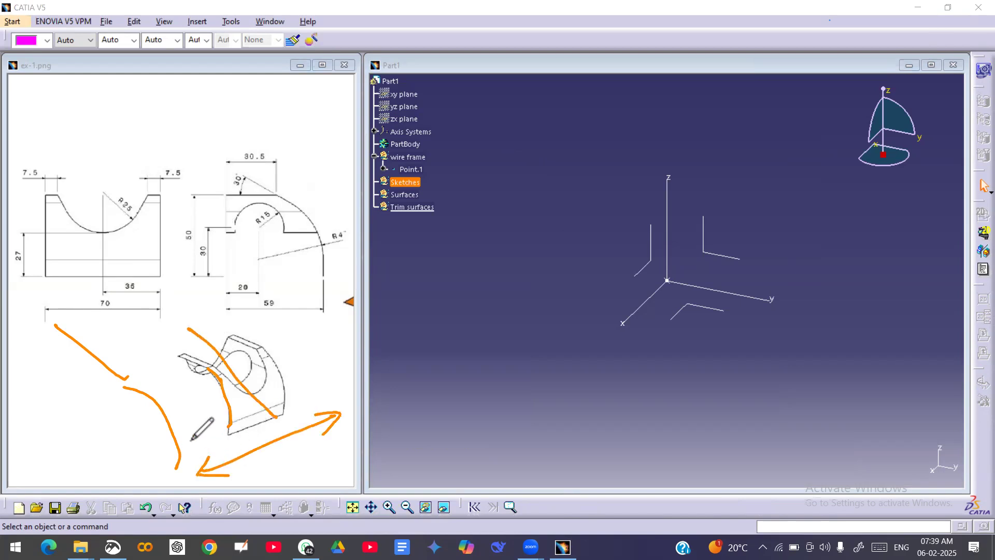
left_click_drag(190, 439, 224, 444)
left_click_drag(322, 386, 358, 397)
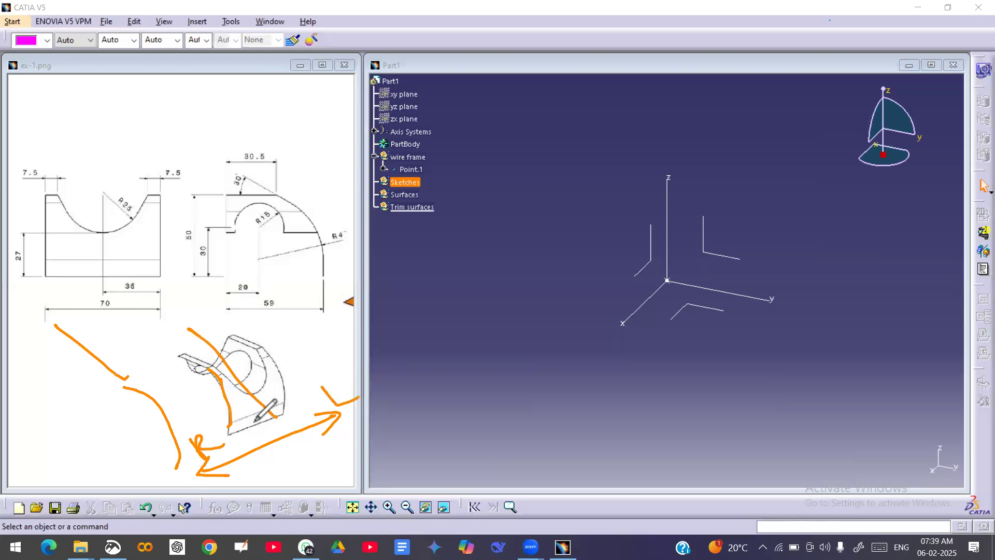
mouse_move(305, 475)
left_mouse_down()
mouse_move(266, 425)
mouse_move(288, 433)
mouse_move(326, 490)
mouse_move(326, 460)
left_mouse_up()
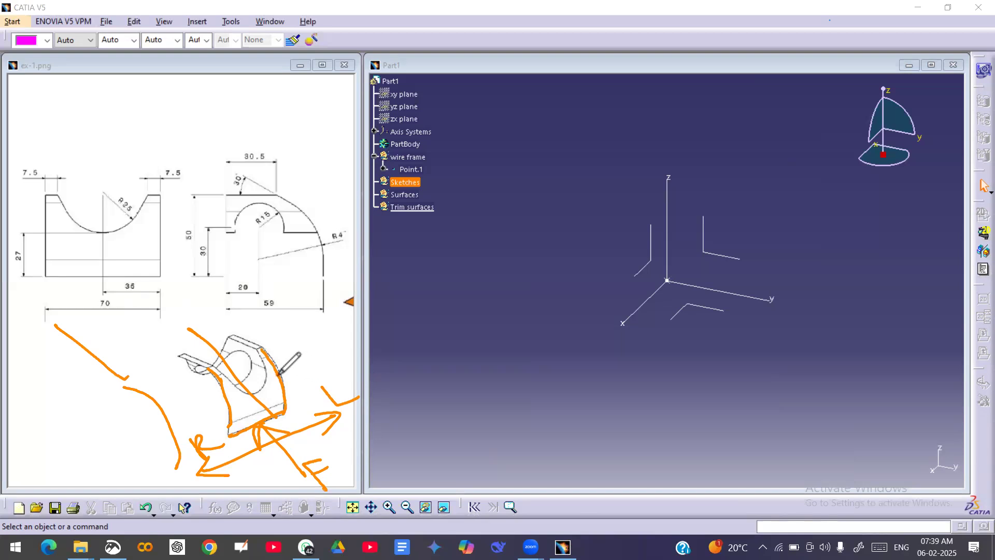
left_click_drag(275, 376, 297, 368)
left_click(534, 57)
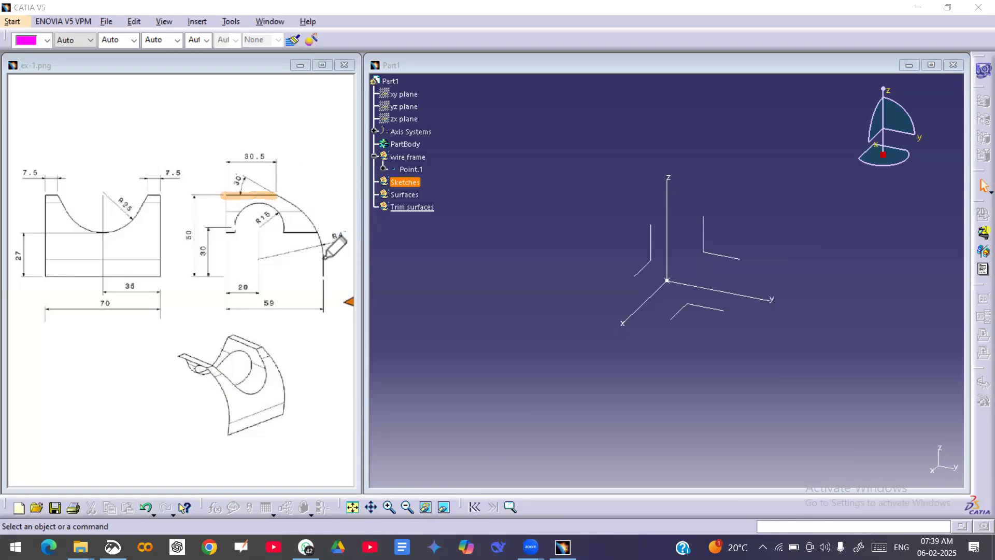
left_click_drag(322, 253, 322, 283)
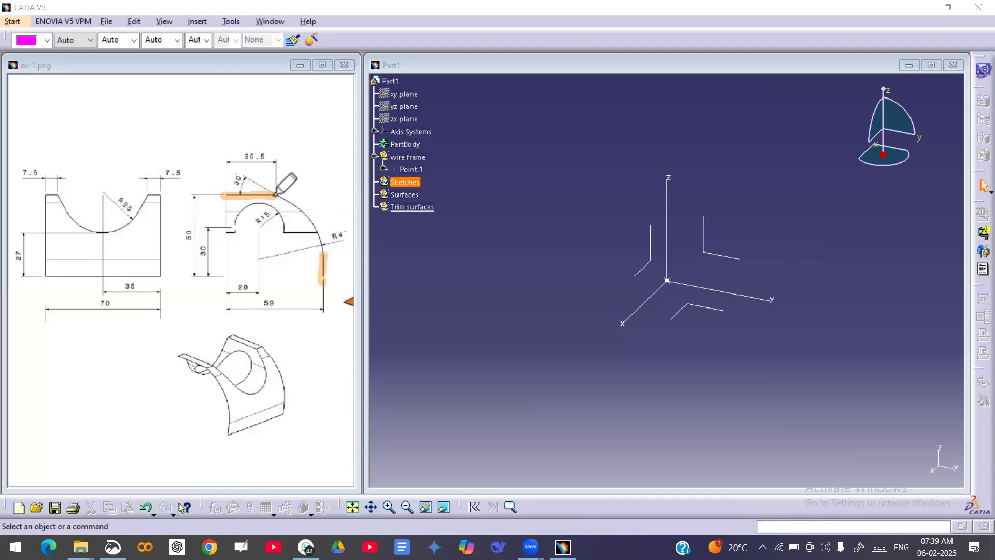
mouse_move(63, 111)
left_mouse_down()
mouse_move(77, 147)
mouse_move(27, 156)
left_mouse_up()
left_click(76, 118)
mouse_move(83, 133)
left_mouse_down()
mouse_move(94, 154)
mouse_move(122, 146)
left_mouse_up()
left_click_drag(121, 109, 138, 133)
left_click_drag(239, 157, 277, 156)
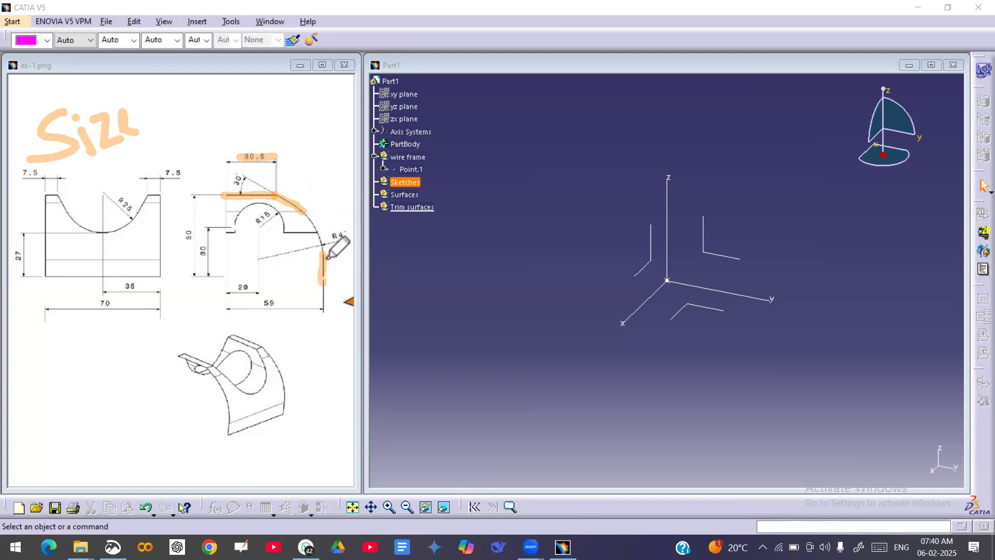
mouse_move(142, 99)
left_mouse_down()
mouse_move(178, 120)
mouse_move(153, 130)
left_mouse_up()
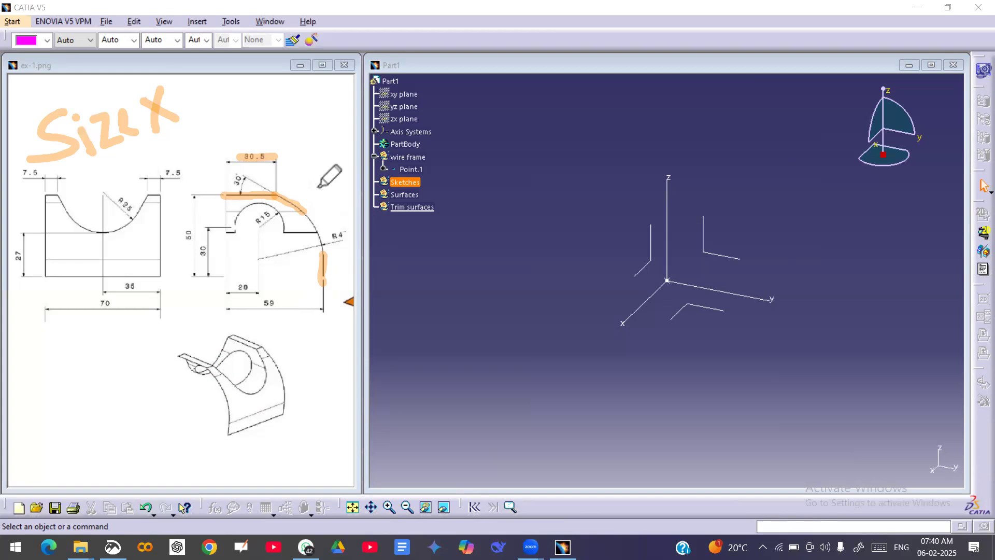
left_click_drag(274, 211, 326, 186)
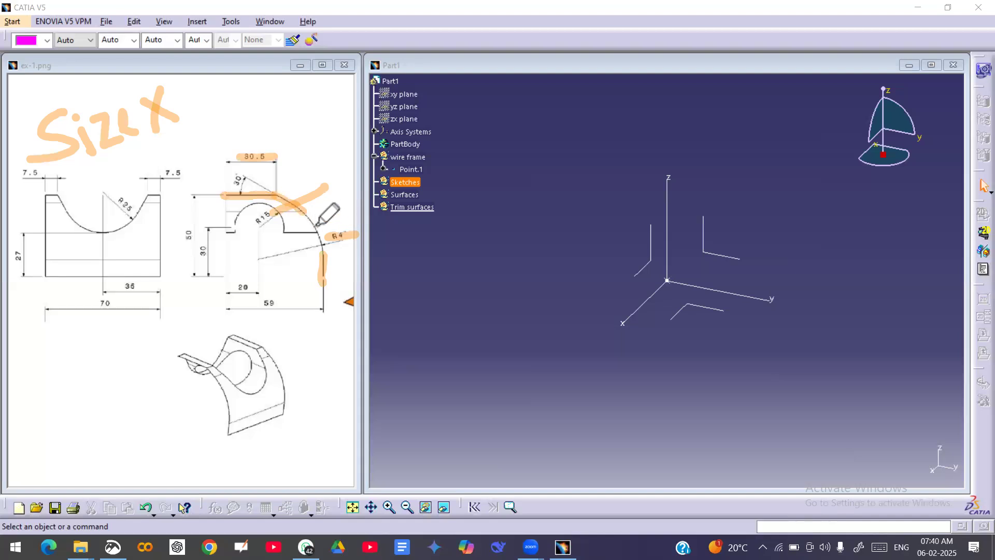
left_click_drag(260, 304, 262, 304)
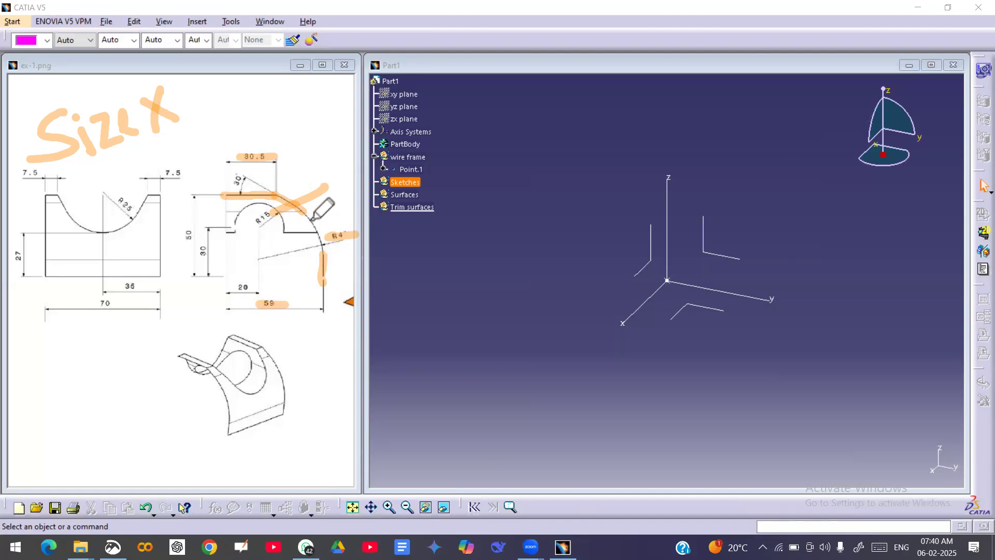
left_click_drag(293, 192, 287, 230)
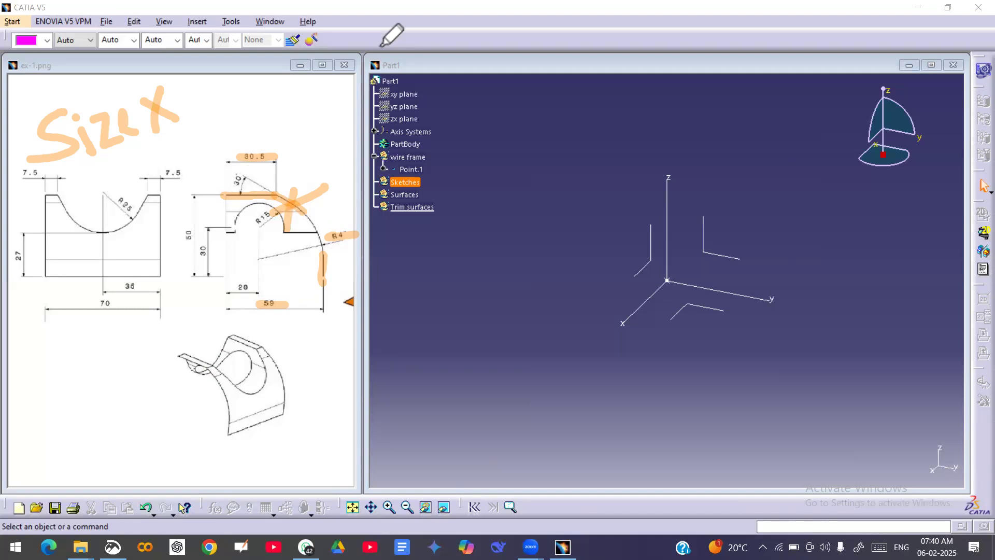
left_click(490, 38)
mouse_move(166, 119)
left_mouse_down()
mouse_move(151, 111)
mouse_move(50, 136)
left_mouse_up()
mouse_move(276, 194)
left_mouse_down()
mouse_move(306, 210)
mouse_move(323, 259)
left_mouse_up()
left_click_drag(288, 305, 269, 305)
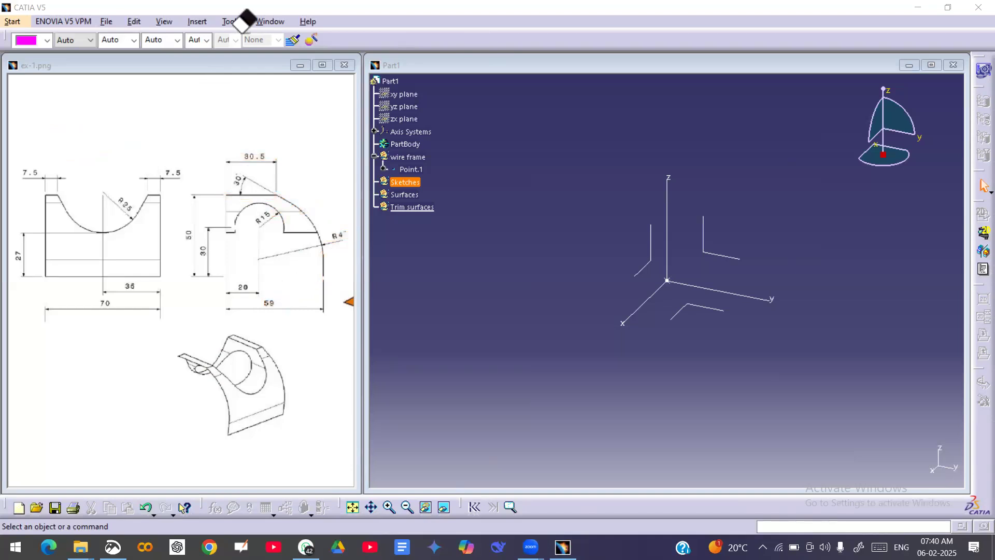
Define the Sketches geometrical set of Part1 as the in-work object.
left_click(434, 66)
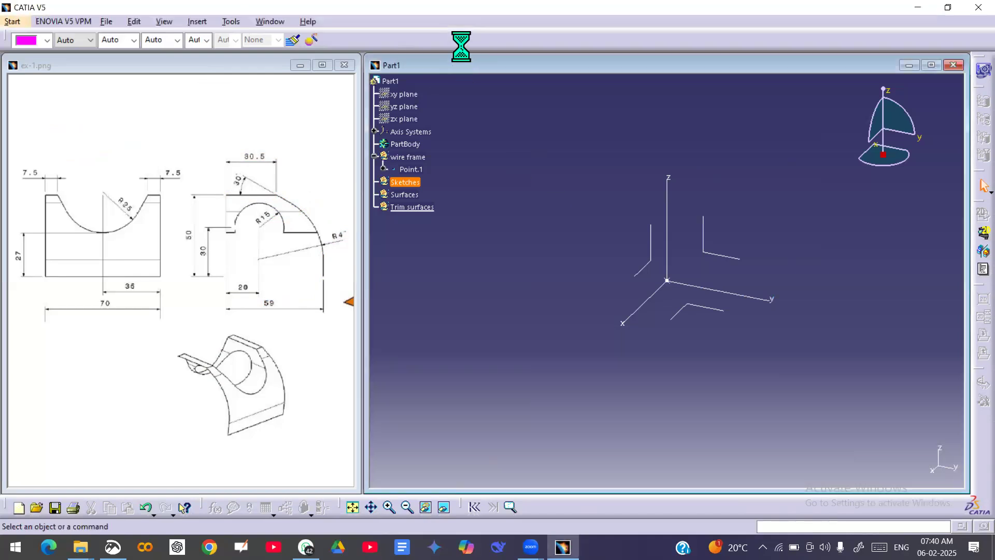
right_click(413, 182)
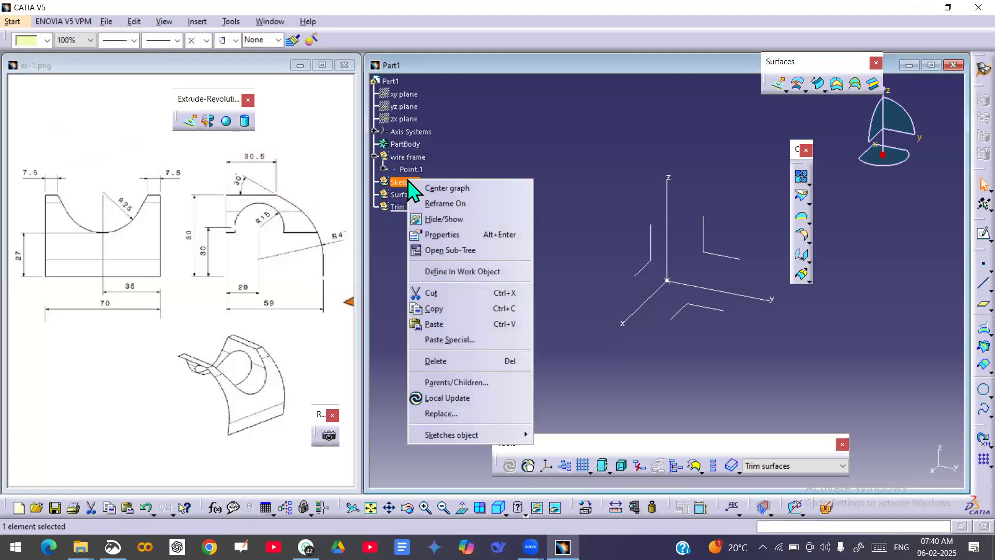
left_click(449, 271)
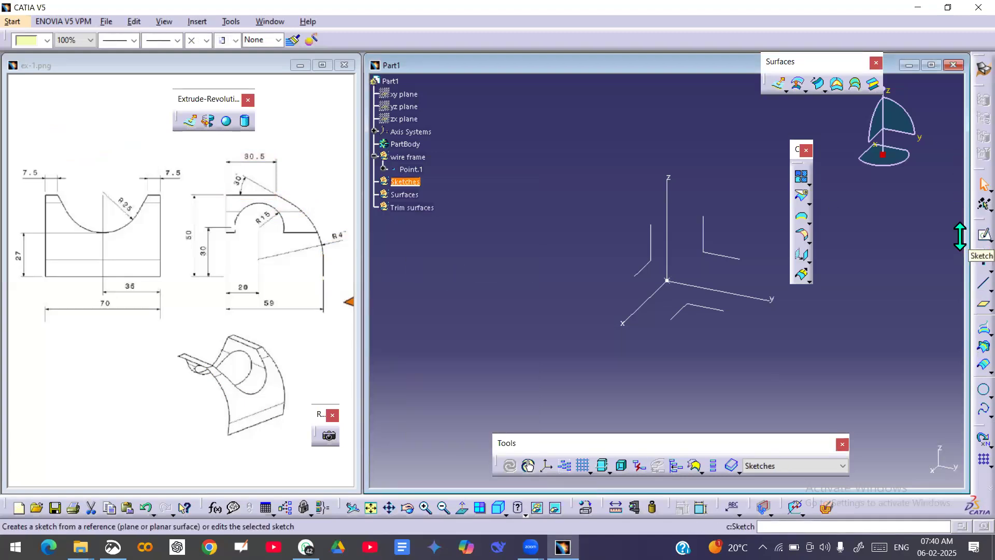
Start a positioned sketch on the absolute axis system's YZ plane with its origin projected from Point.1.
left_click(990, 240)
left_click(956, 250)
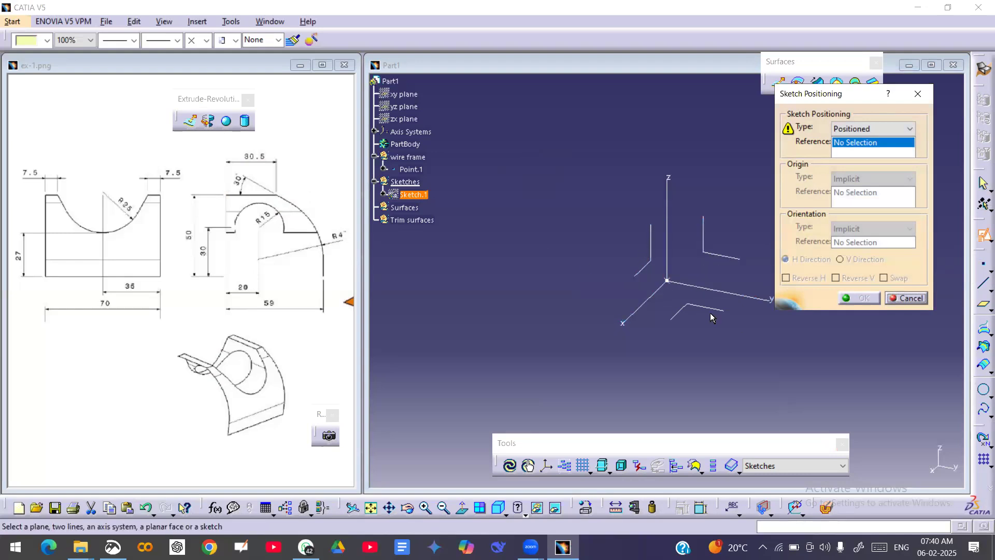
left_click(724, 257)
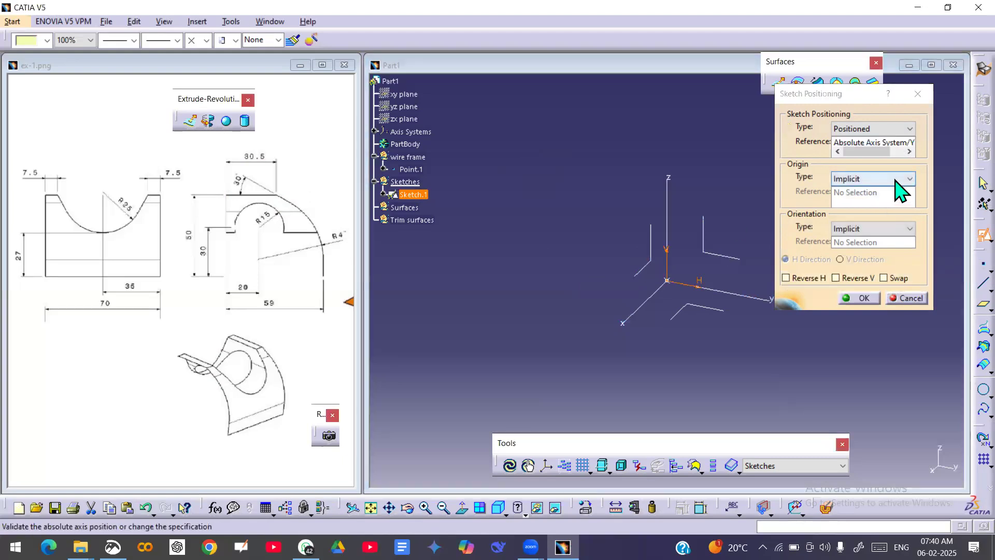
left_click(897, 180)
left_click(887, 211)
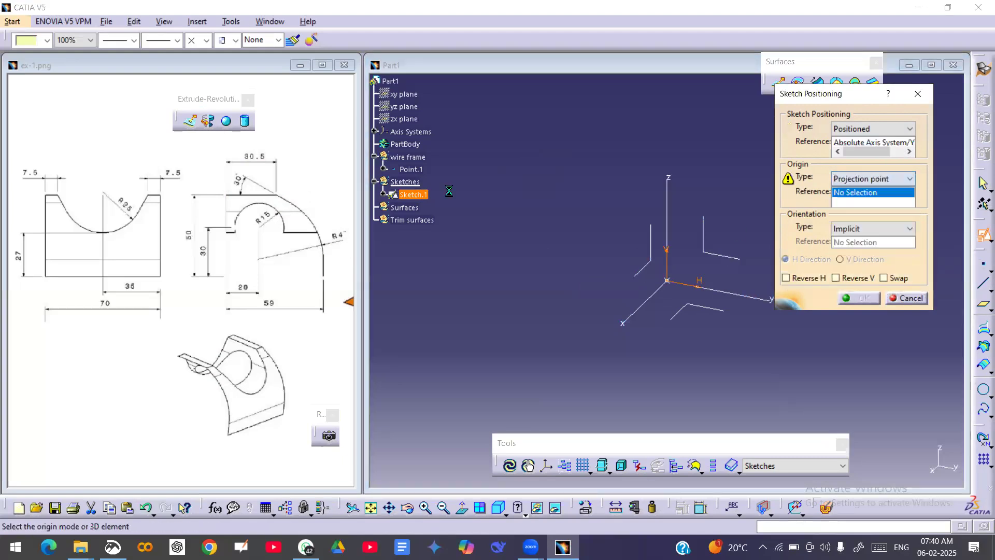
left_click(426, 172)
left_click(863, 298)
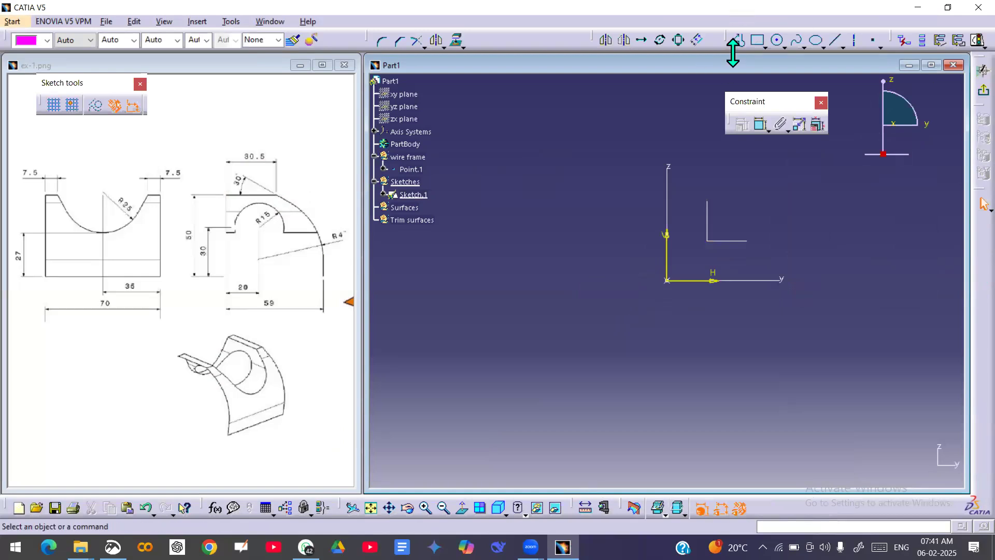
Sketch a 30.5 mm horizontal profile line from the origin, followed by a line about 43 mm long sloping down and outward.
left_click(739, 40)
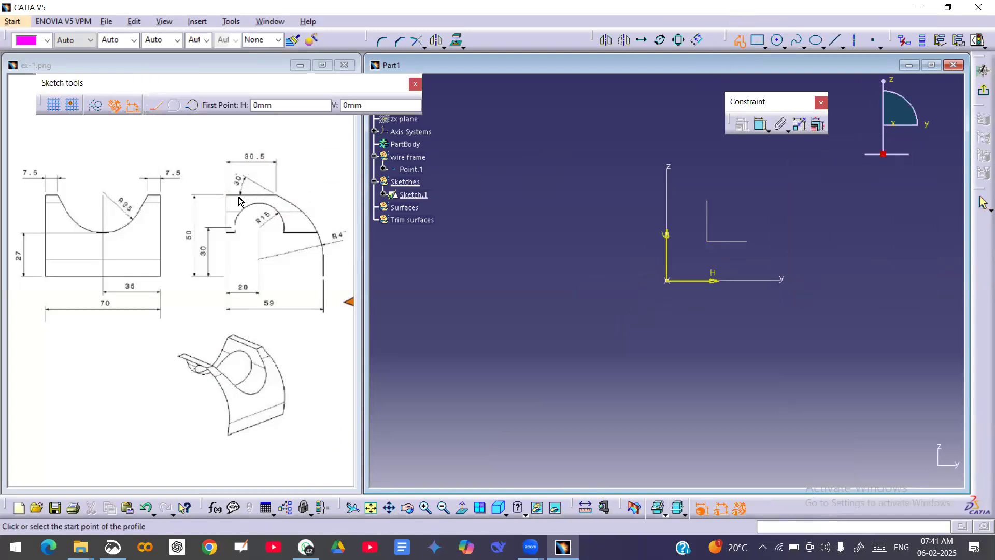
left_click(668, 281)
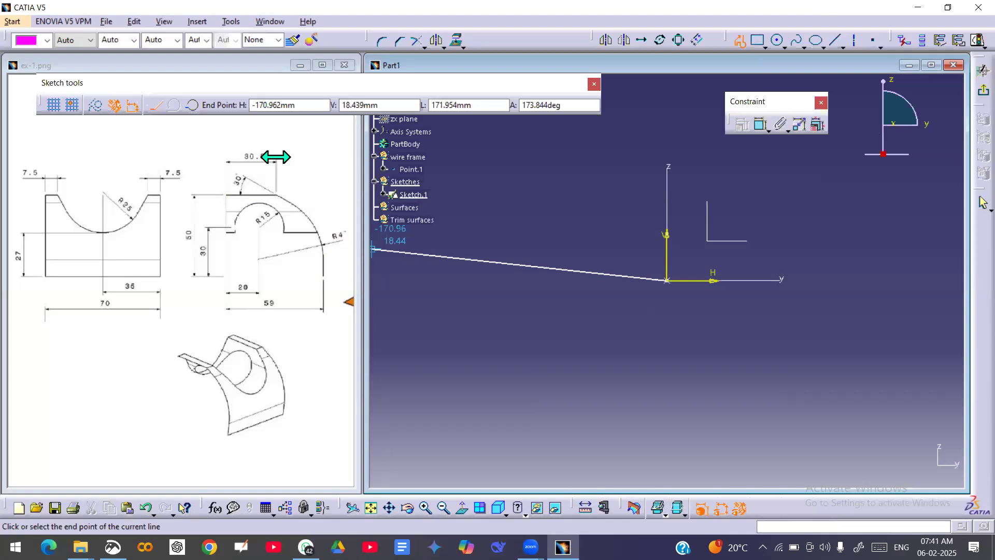
left_click(461, 105)
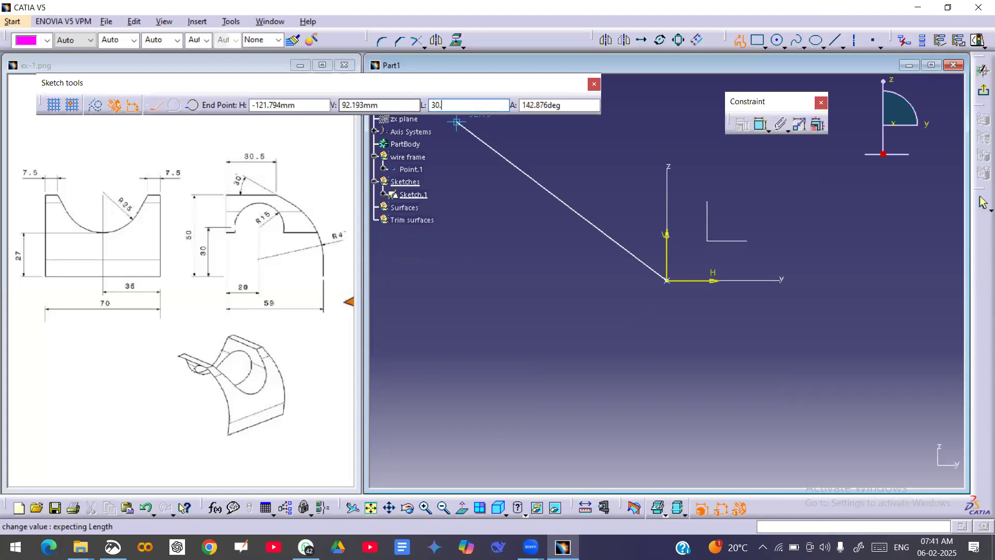
type("5mm")
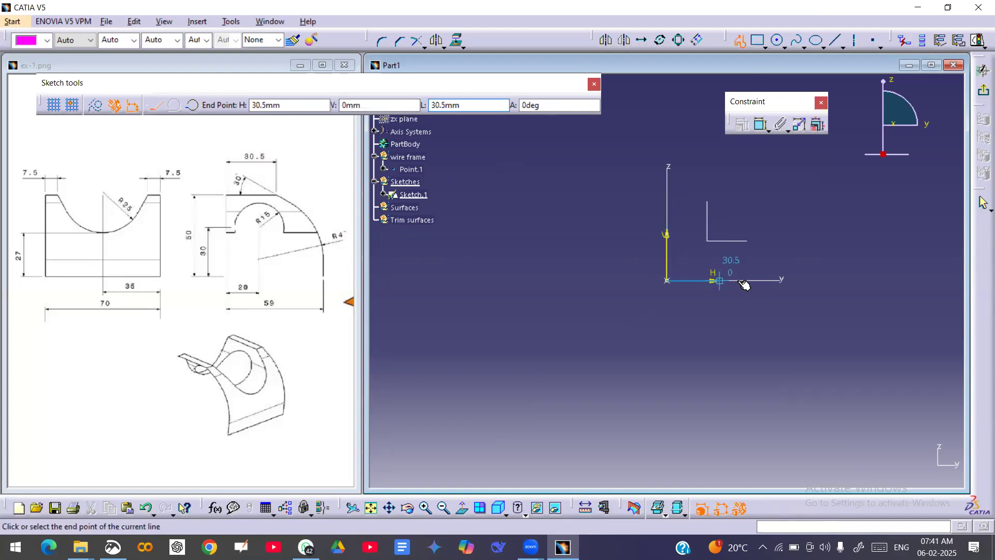
left_click(737, 333)
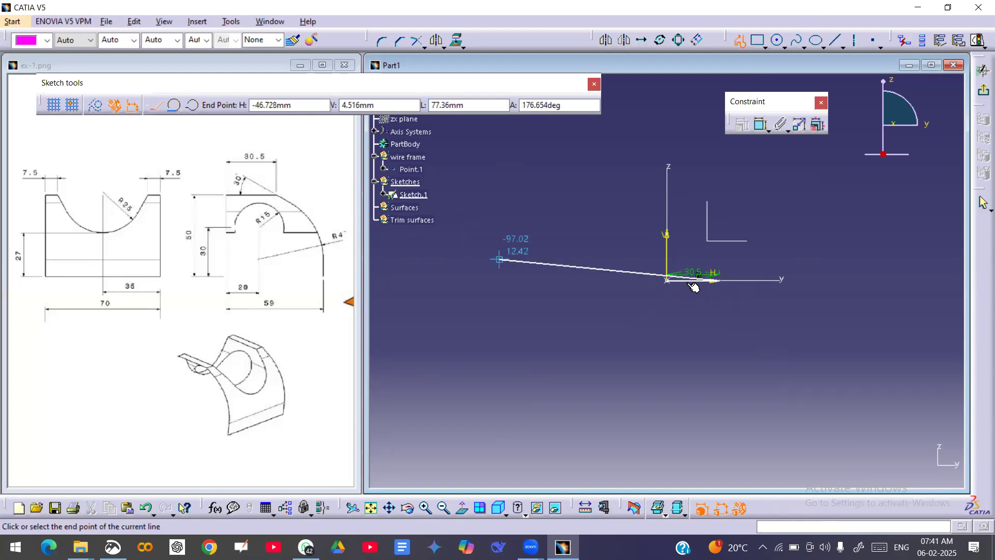
left_click(786, 316)
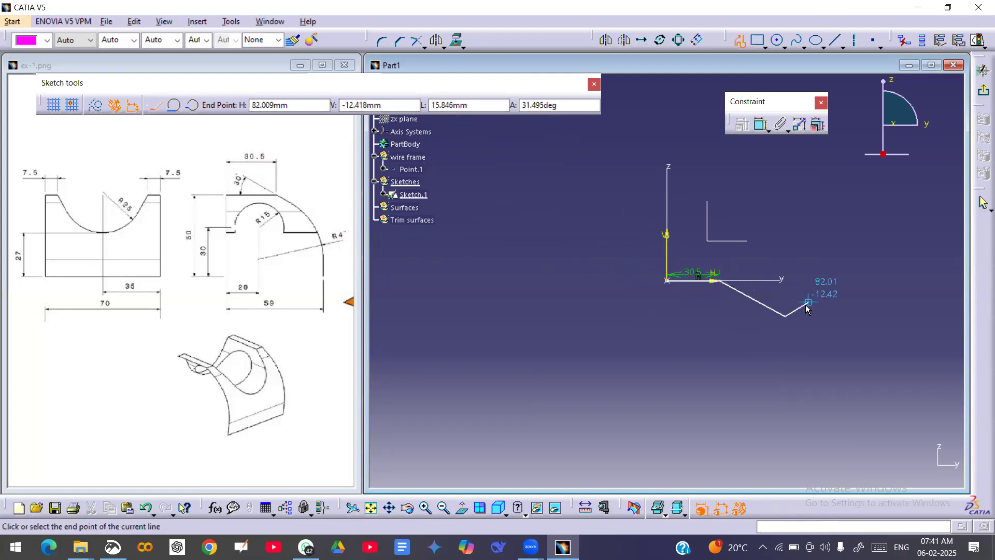
Finish the profile with a tangent arc of radius 40 mm and a straight line running down from its end.
left_click(177, 108)
left_click(176, 106)
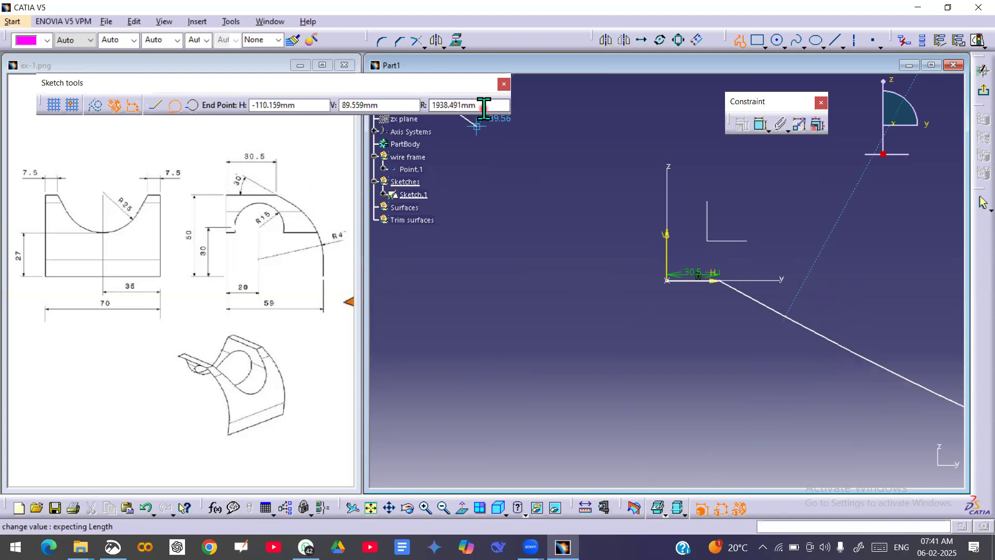
left_click(483, 106)
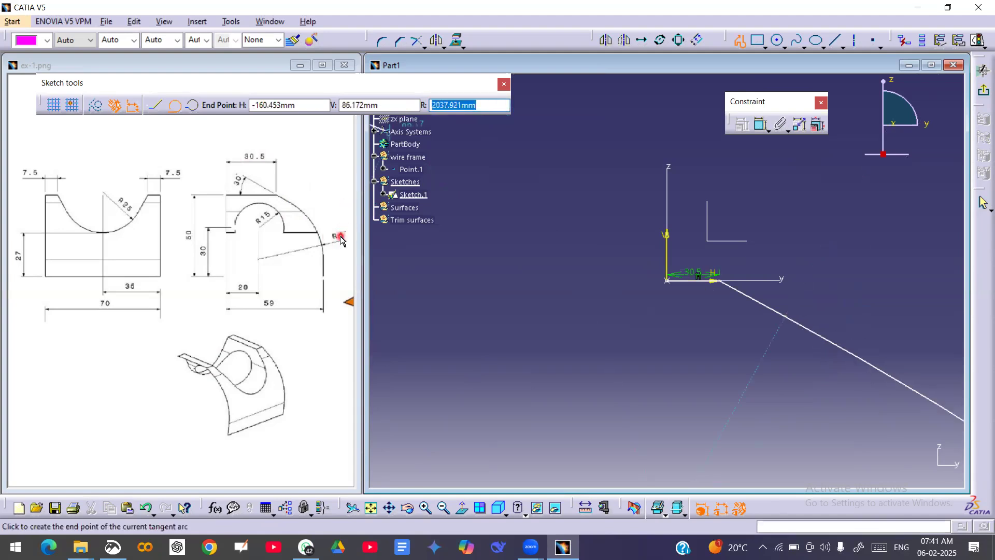
type("40")
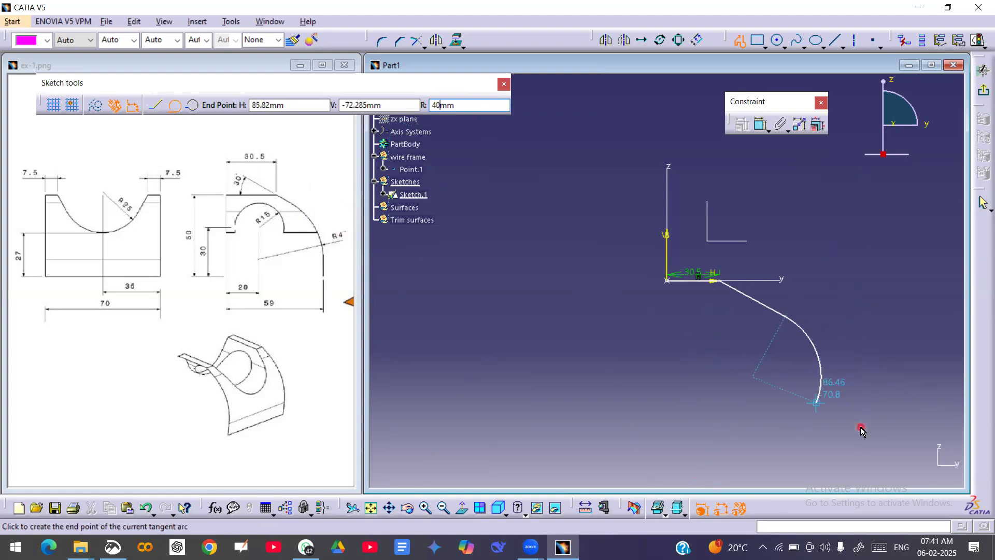
left_click(836, 380)
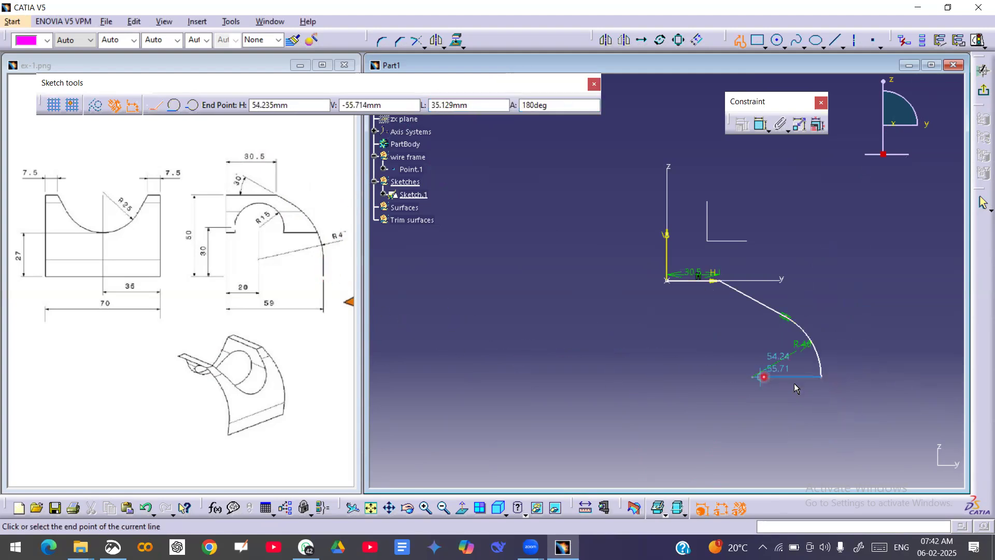
left_click(822, 423)
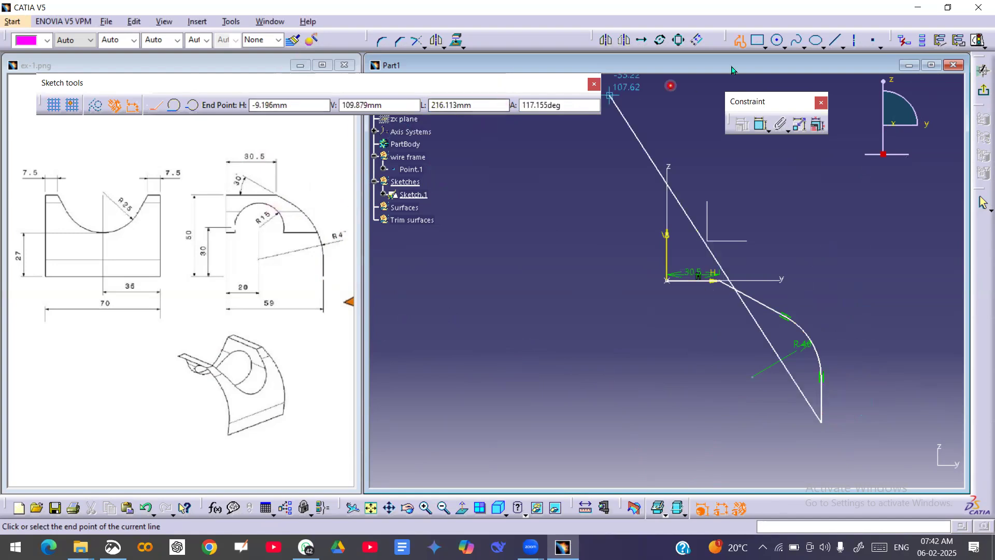
left_click(740, 42)
left_click(828, 245)
mouse_move(836, 253)
middle_mouse_down()
mouse_move(799, 238)
mouse_move(803, 213)
mouse_move(753, 228)
mouse_move(753, 251)
mouse_move(737, 244)
mouse_move(737, 209)
middle_mouse_up()
middle_click_drag(721, 265, 731, 242)
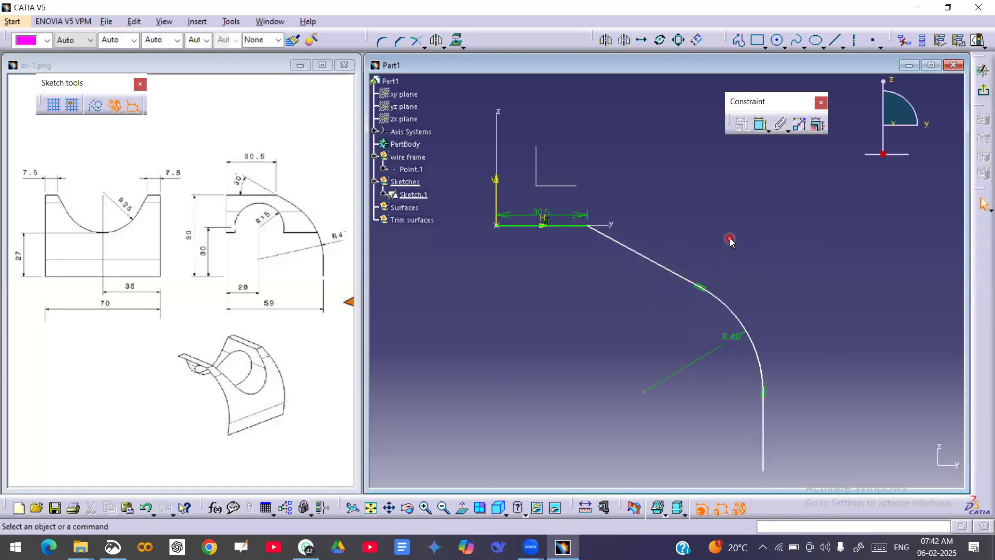
Constrain the sloping line at 30° to the horizontal line.
left_click(761, 126)
left_click(626, 248)
left_click(565, 225)
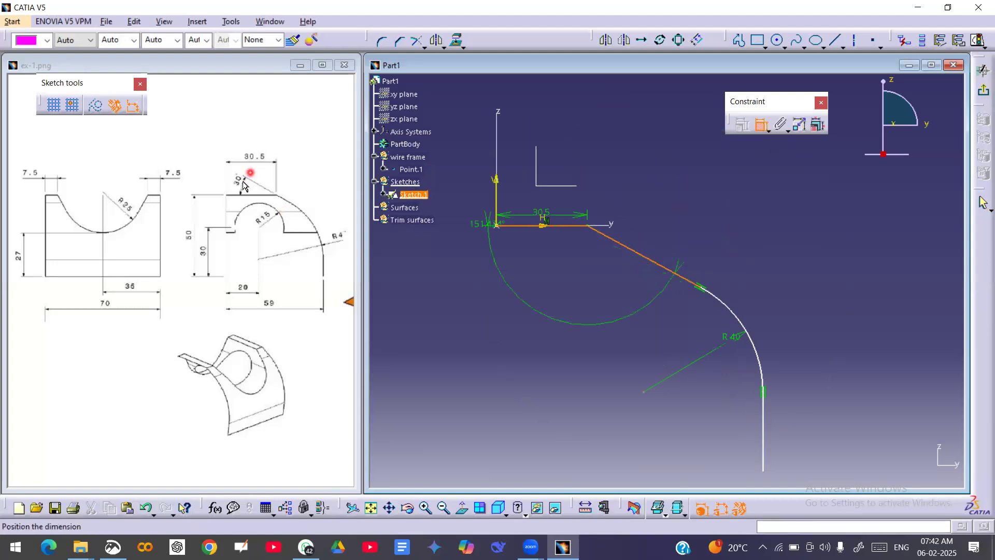
left_click(514, 208)
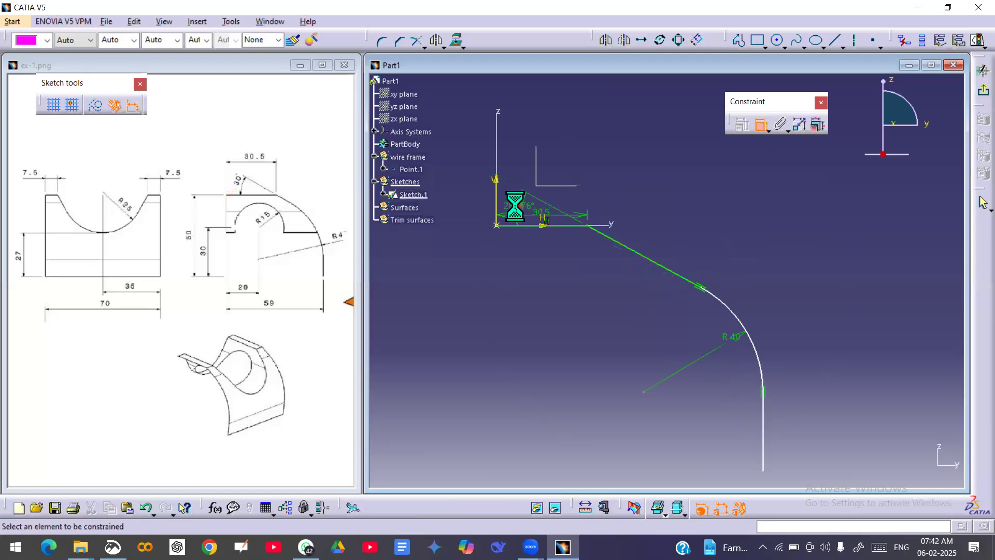
double_click(513, 202)
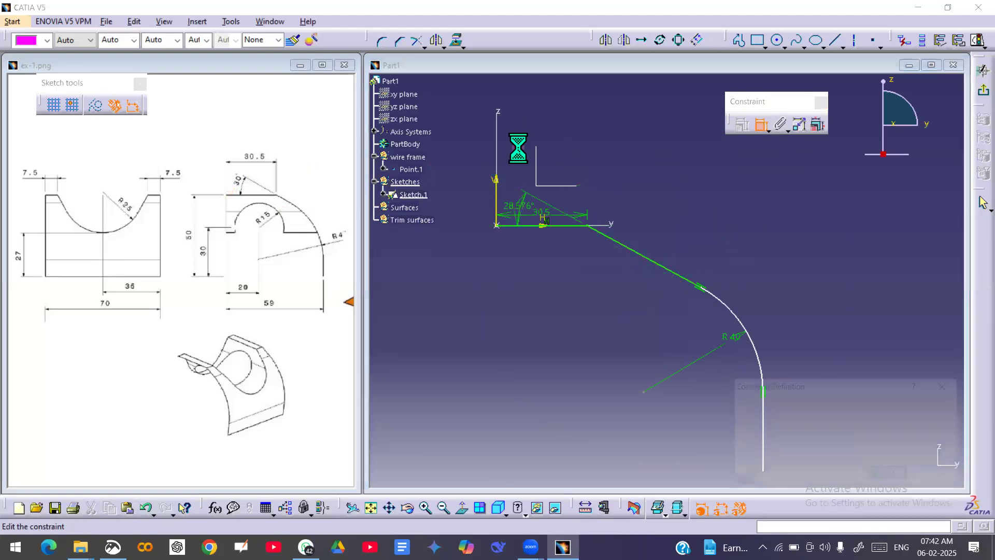
type("30")
key("Return")
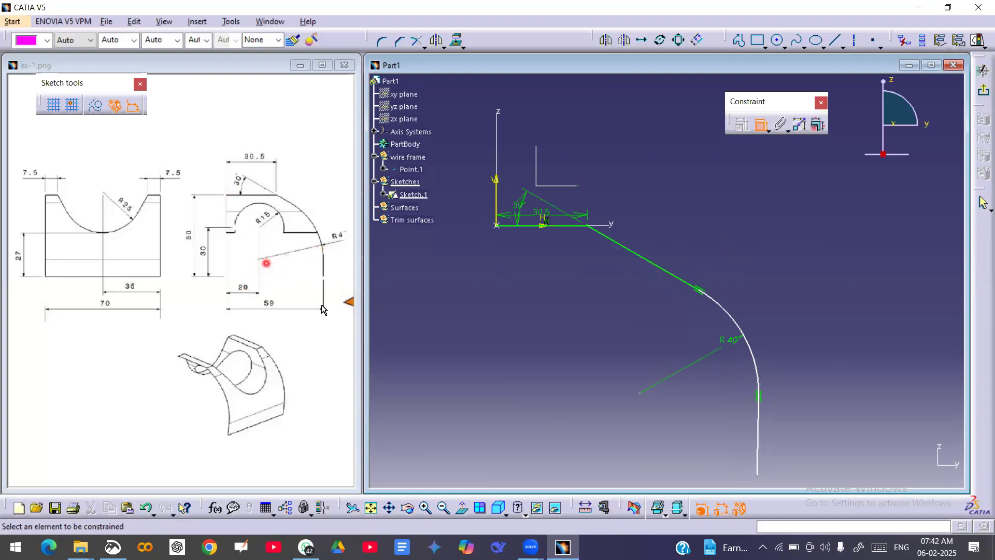
Dimension the arc centre's horizontal distance from the vertical sketch axis and set it to 20 mm.
left_click(641, 394)
left_click(500, 195)
left_click(566, 344)
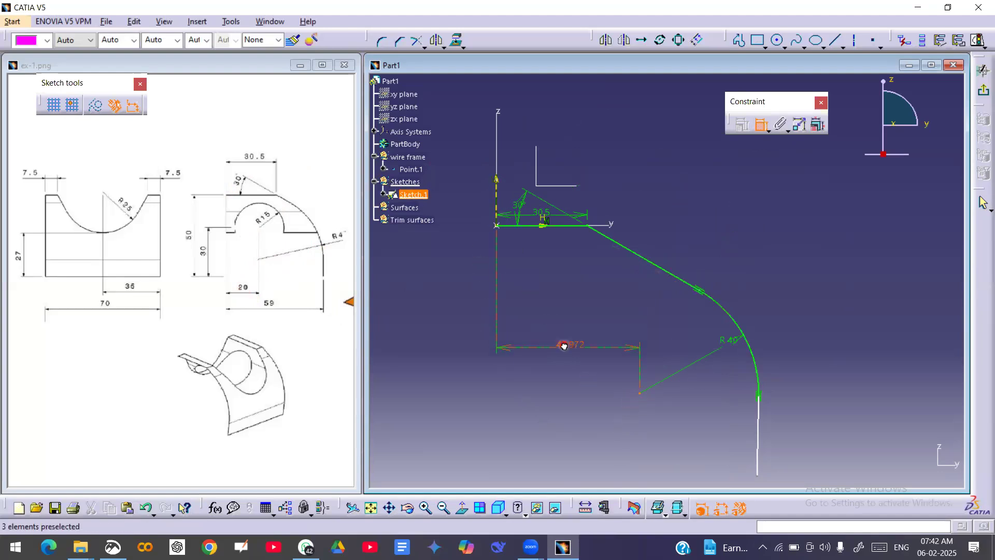
double_click(564, 346)
type("20mm")
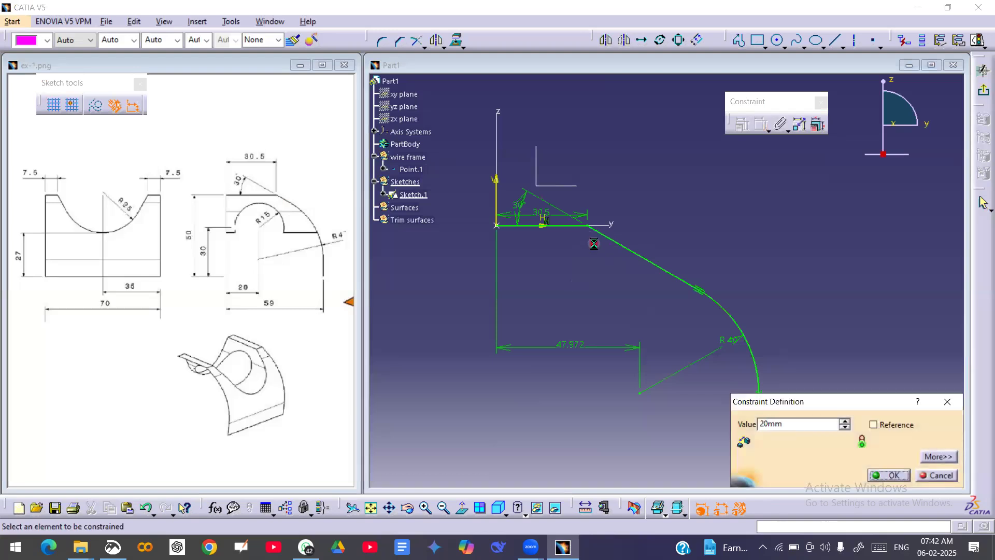
key("Return")
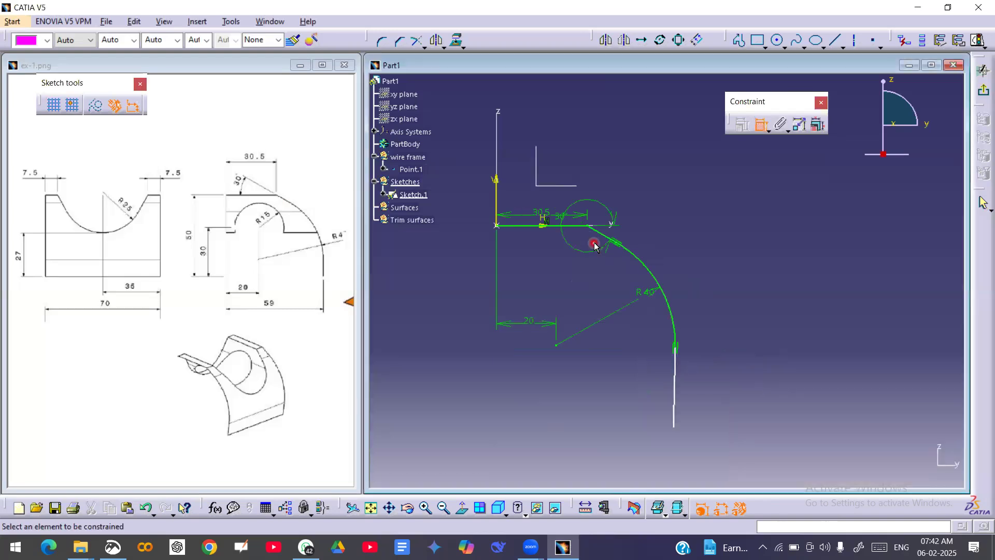
left_click(674, 407)
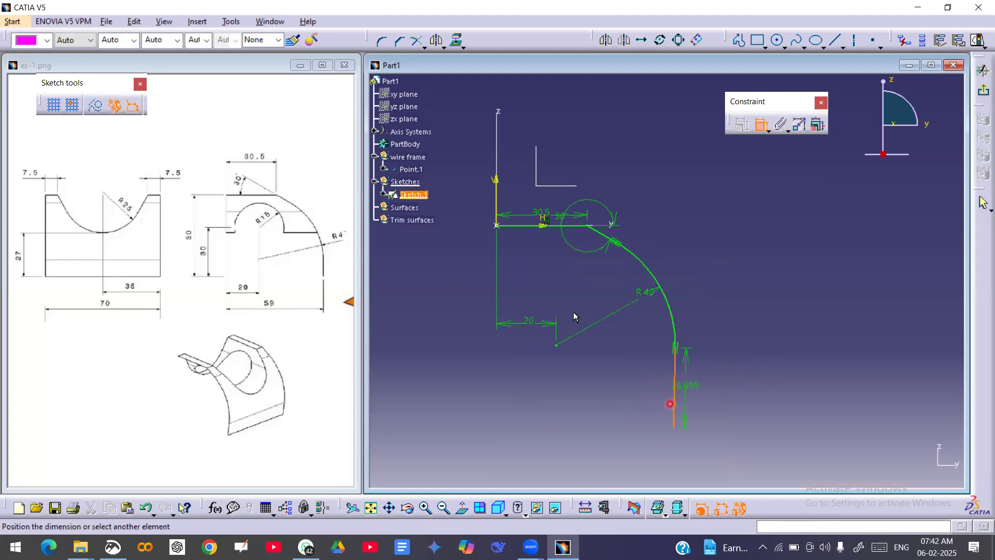
left_click(497, 203)
left_click(758, 126)
left_click(728, 391)
Apply a vertical constraint to the profile's last line below the arc.
right_click(676, 378)
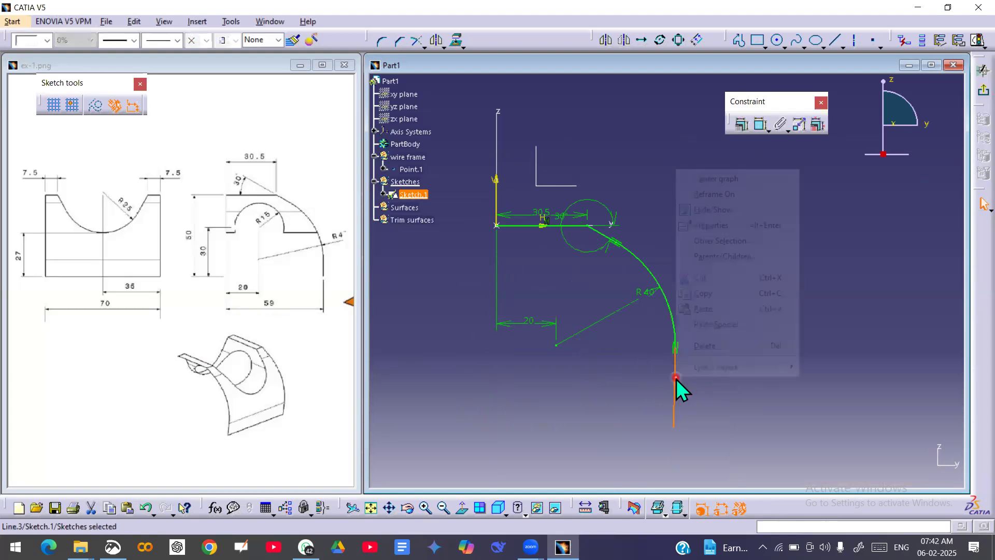
mouse_move(761, 371)
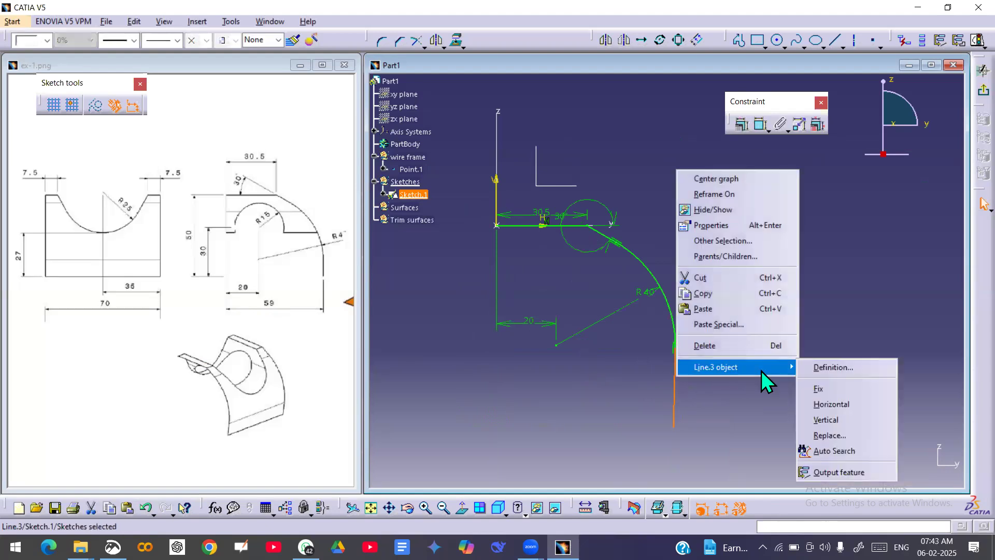
left_click(827, 420)
left_click(760, 124)
left_click(677, 401)
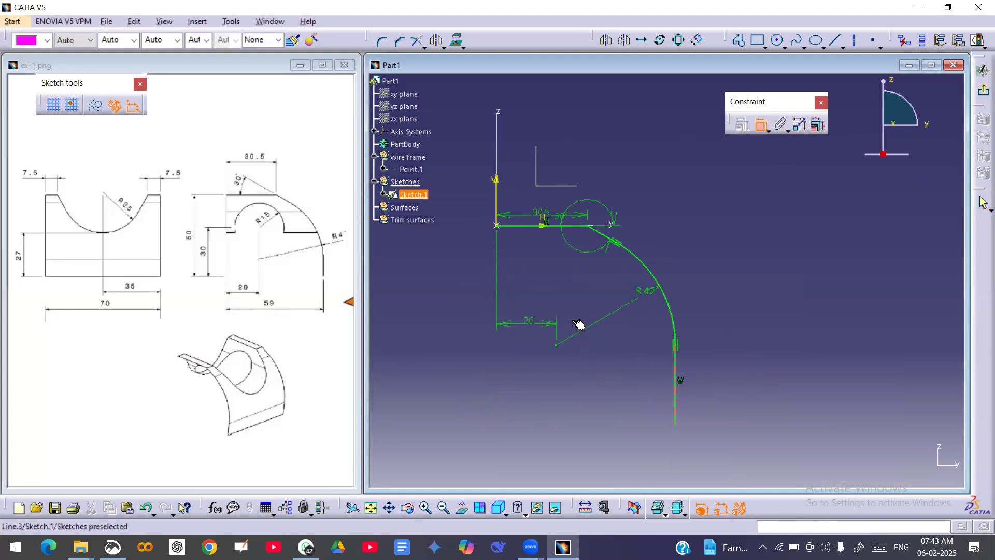
left_click(497, 202)
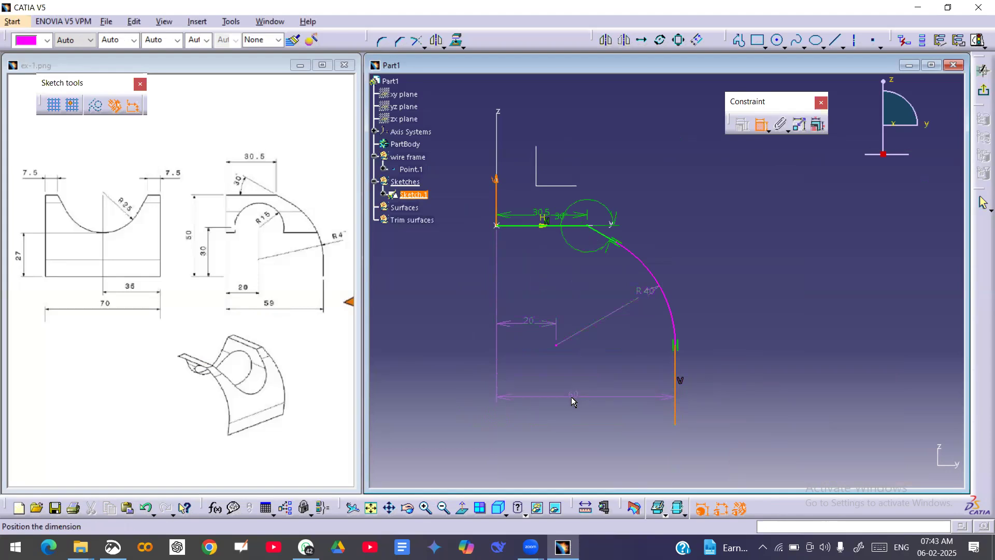
left_click(759, 125)
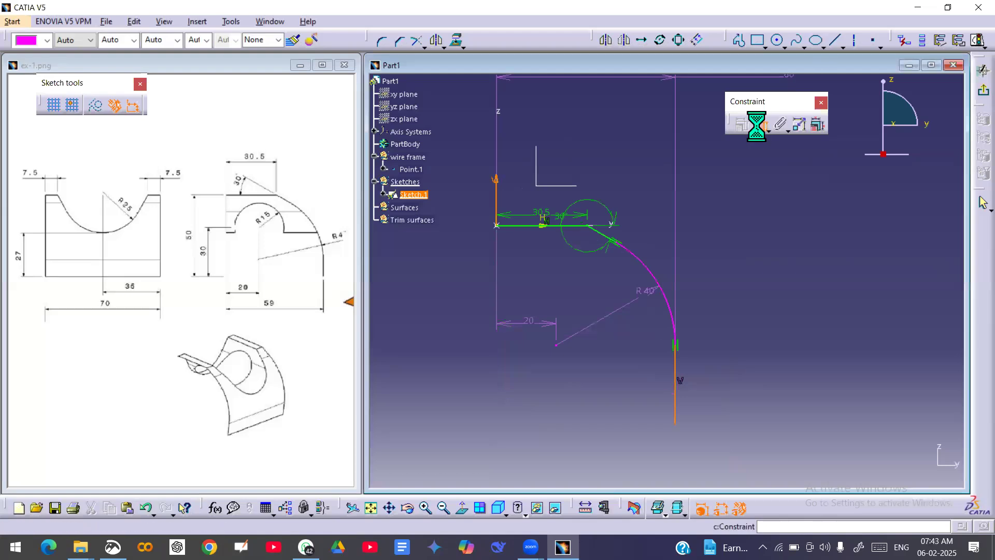
Move the 30.5 mm dimension higher above the profile and delete the arc centre's 20 mm dimension.
mouse_move(523, 219)
left_mouse_down()
mouse_move(526, 145)
mouse_move(539, 122)
left_mouse_up()
left_click(668, 211)
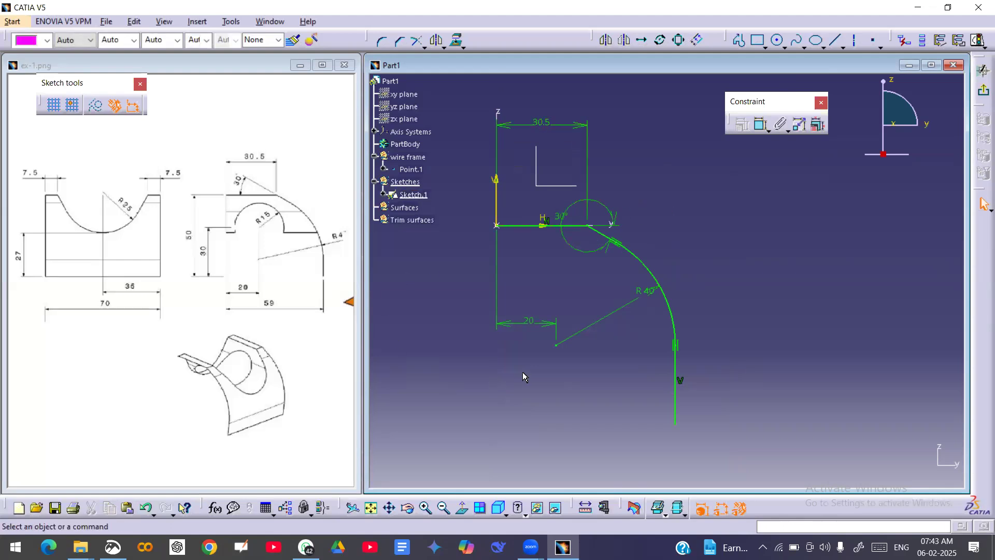
left_click(522, 326)
right_click(522, 329)
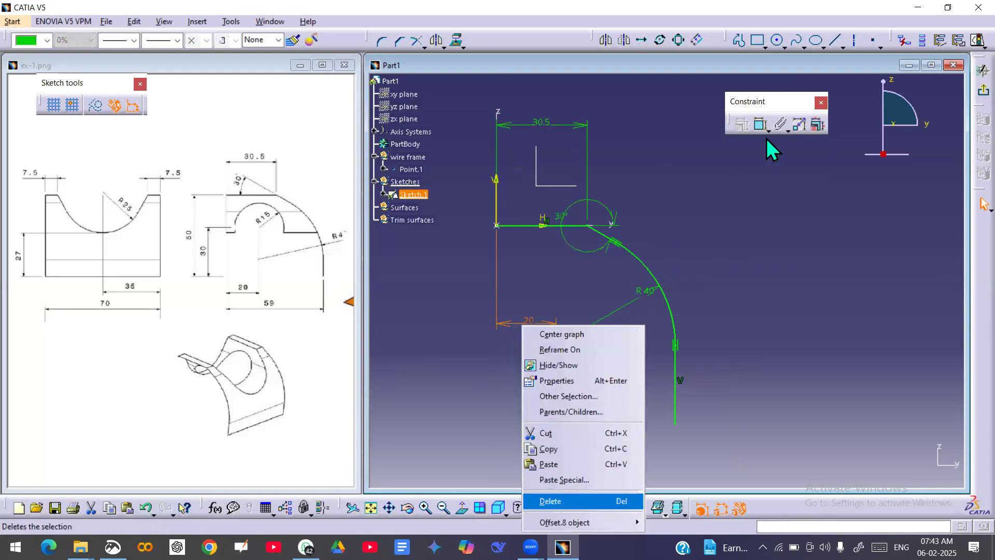
left_click(550, 500)
Dimension the vertical line 59 mm from the vertical sketch axis and check the sketch solving status.
left_click(676, 405)
left_click(497, 202)
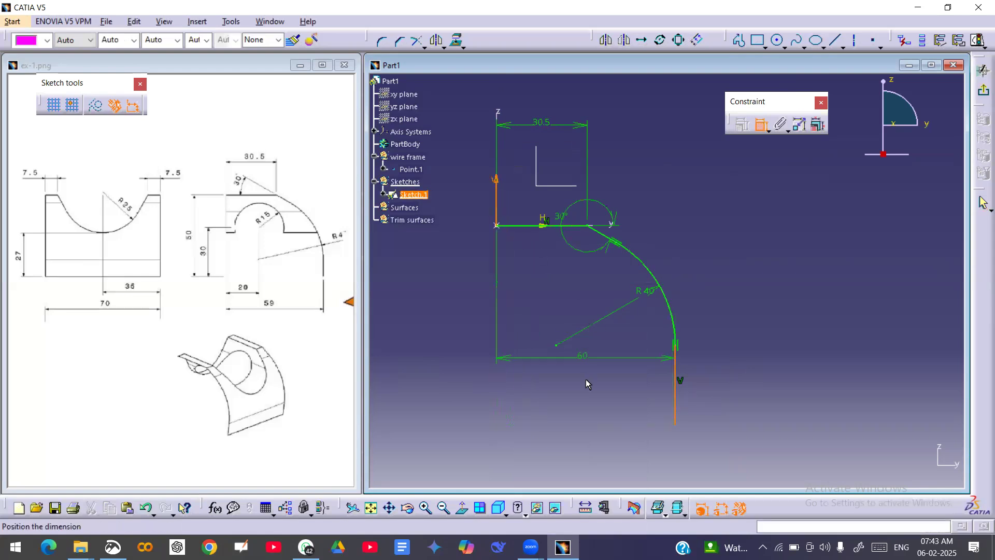
left_click(582, 396)
double_click(564, 394)
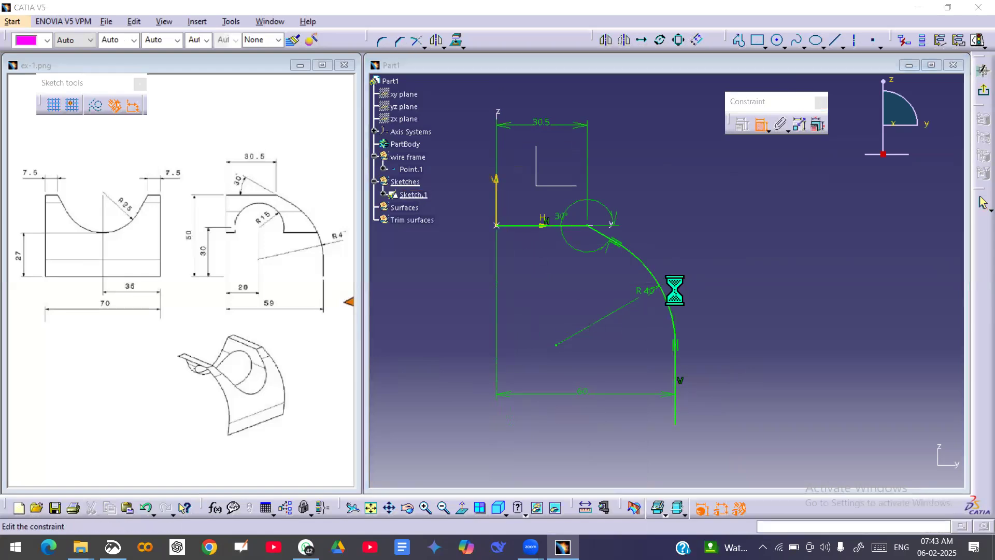
type("59")
key("Return")
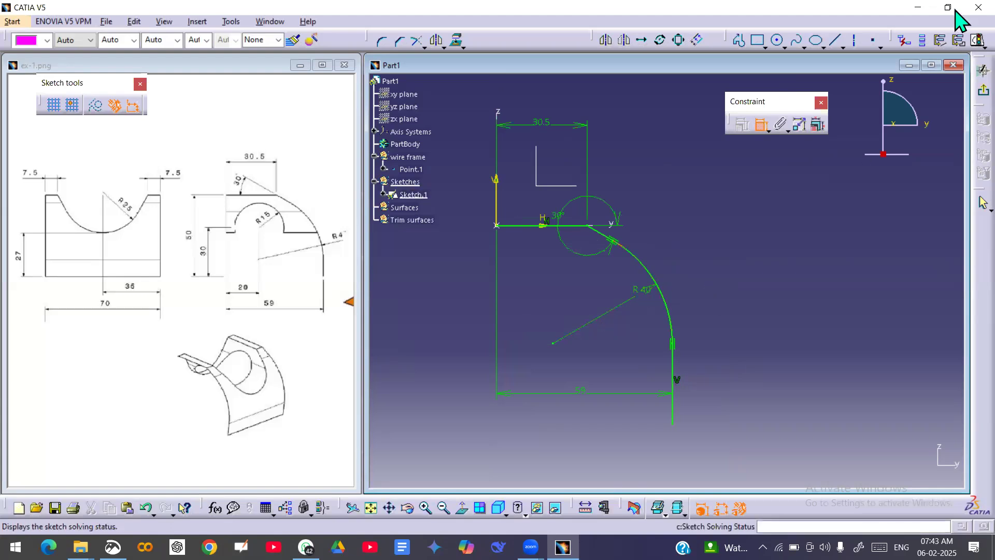
left_click(983, 202)
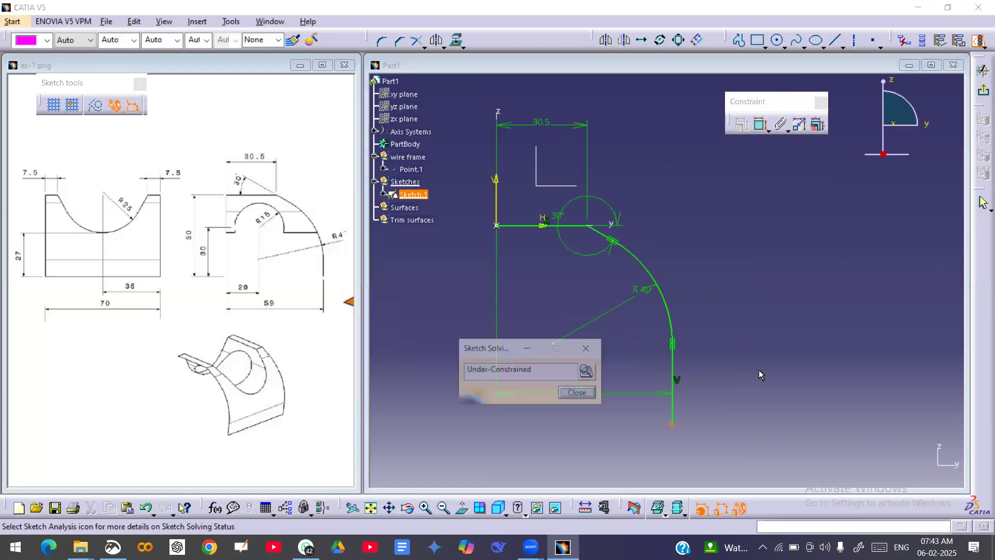
Dimension the vertical distance from the profile's horizontal top line to its lower endpoint and set it to 50 mm.
left_click(578, 393)
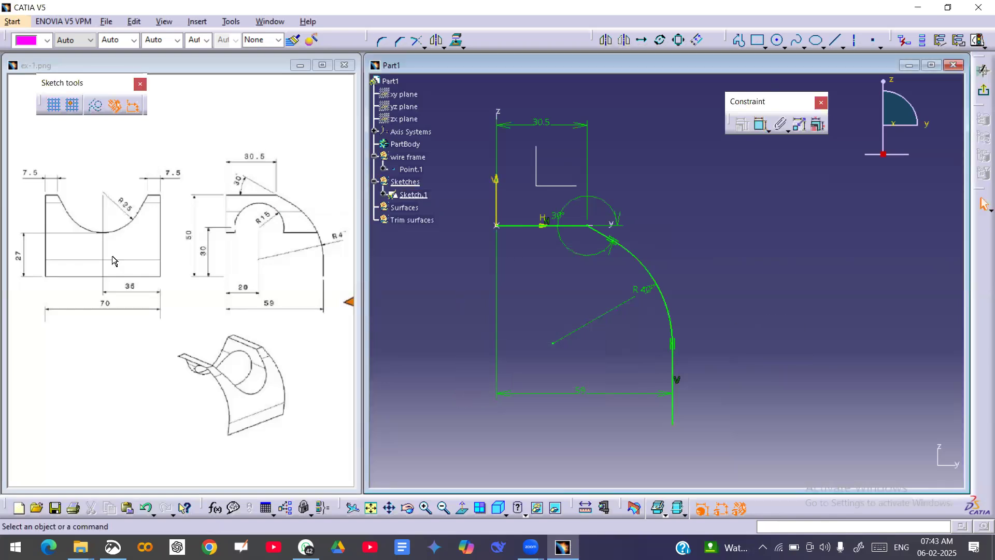
left_click(761, 126)
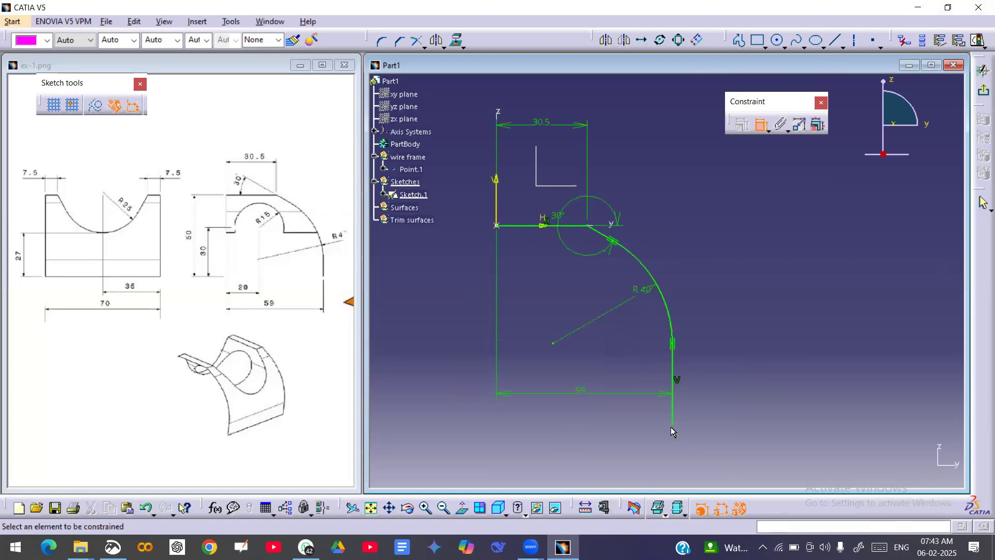
left_click(672, 428)
left_click(574, 226)
left_click(441, 306)
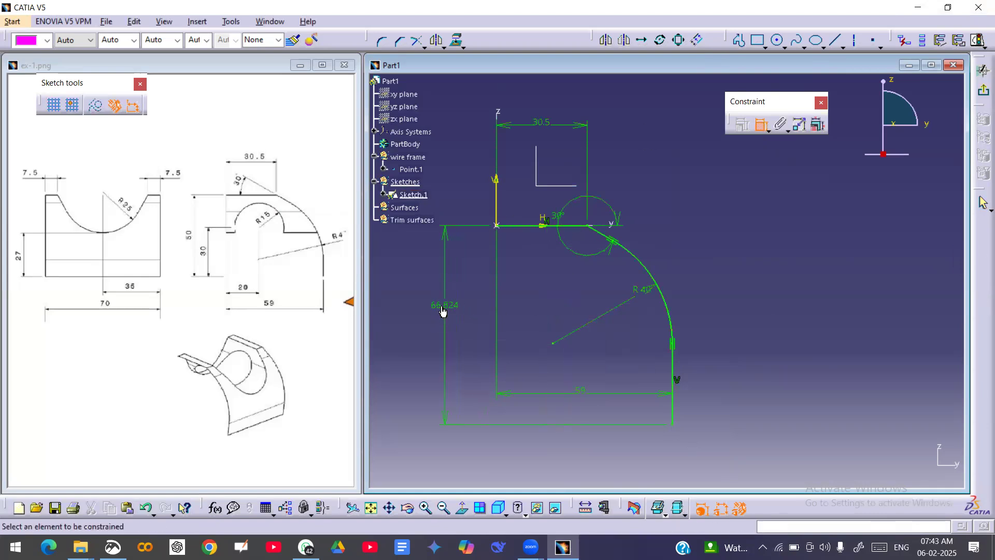
double_click(441, 305)
type("50")
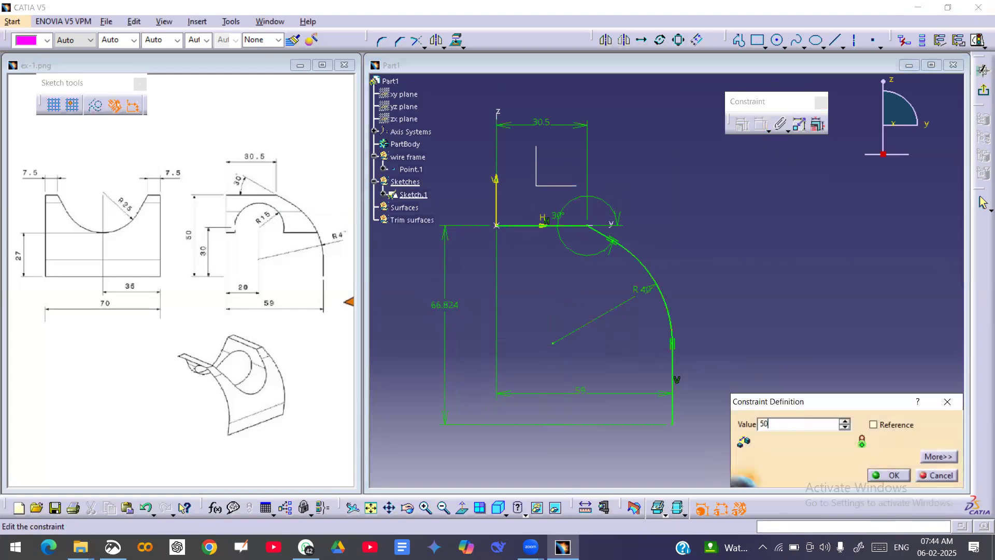
key("Return")
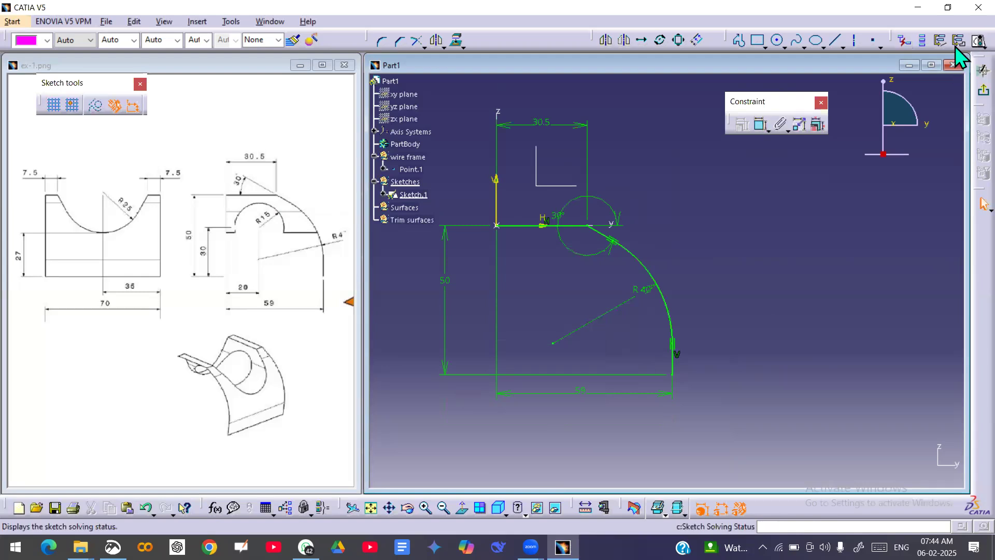
Check the solving status of the profile sketch and exit the sketch.
left_click(978, 42)
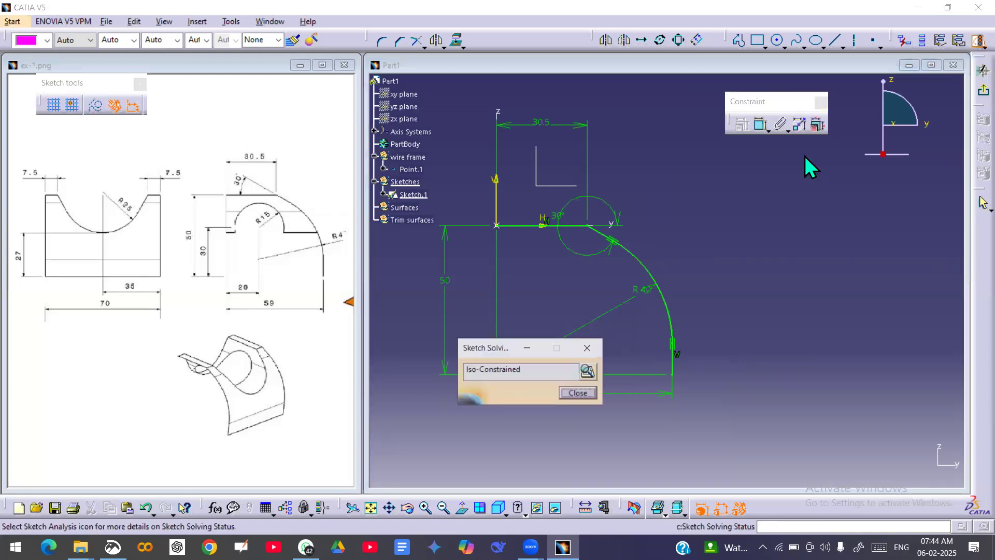
left_click(578, 393)
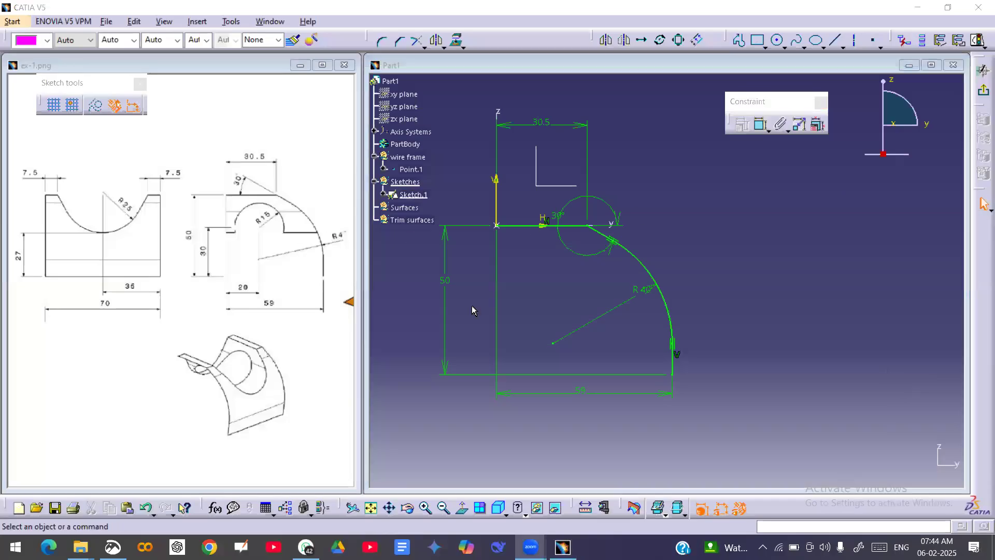
left_click(983, 71)
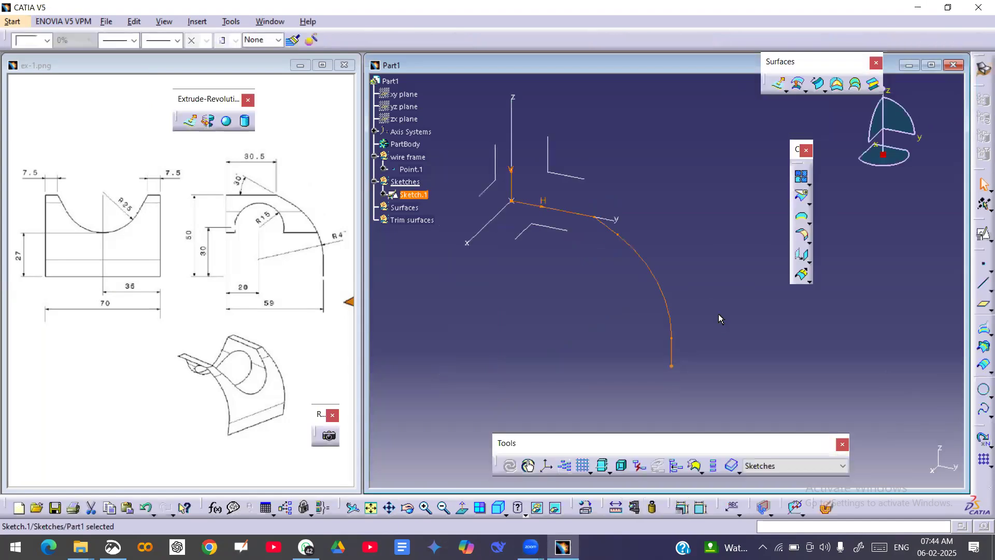
left_click(713, 263)
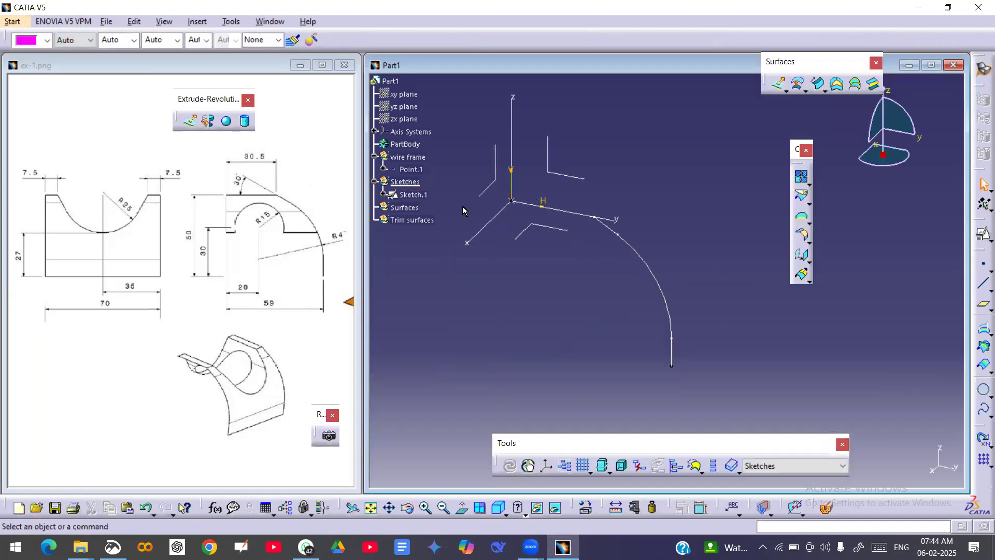
Define the Surfaces geometrical set as the in-work object.
left_click(414, 209)
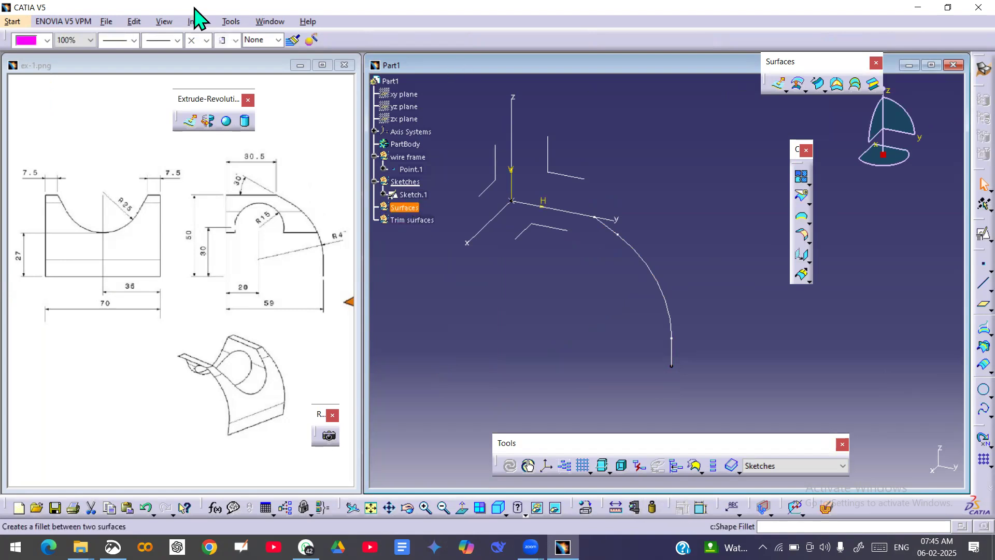
right_click(407, 207)
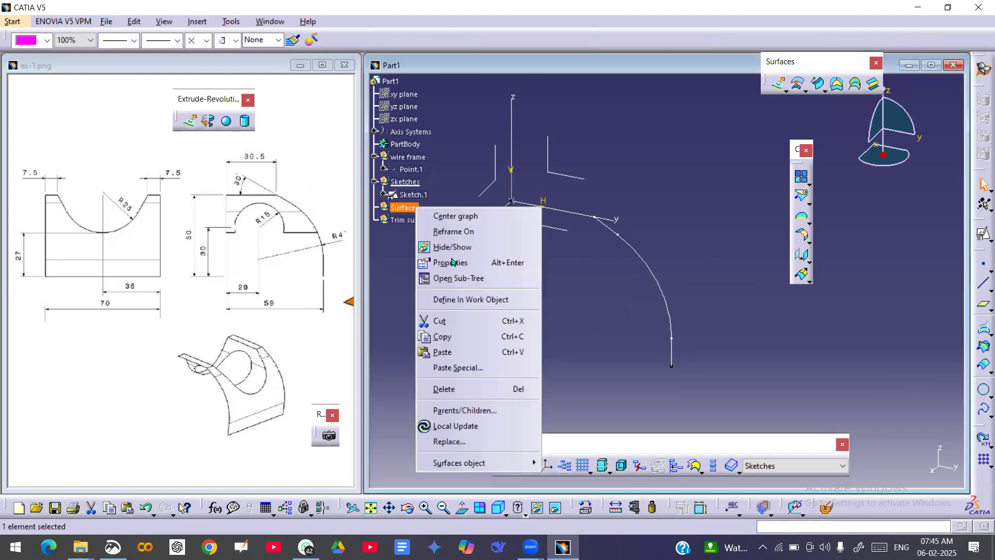
left_click(464, 296)
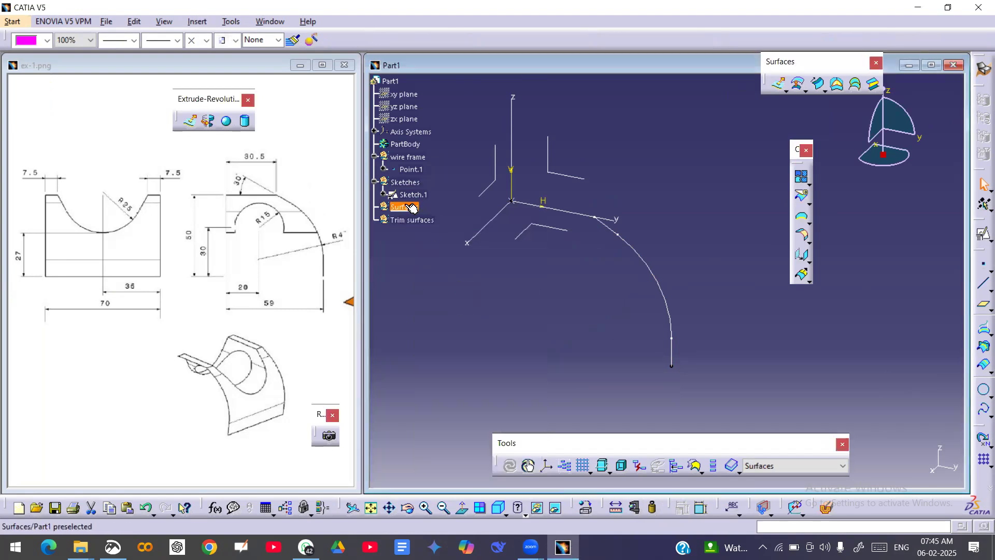
Create an extruded surface from Sketch.1 along the sketch normal, with Limit 1 at 35 mm and mirrored extent.
left_click(779, 83)
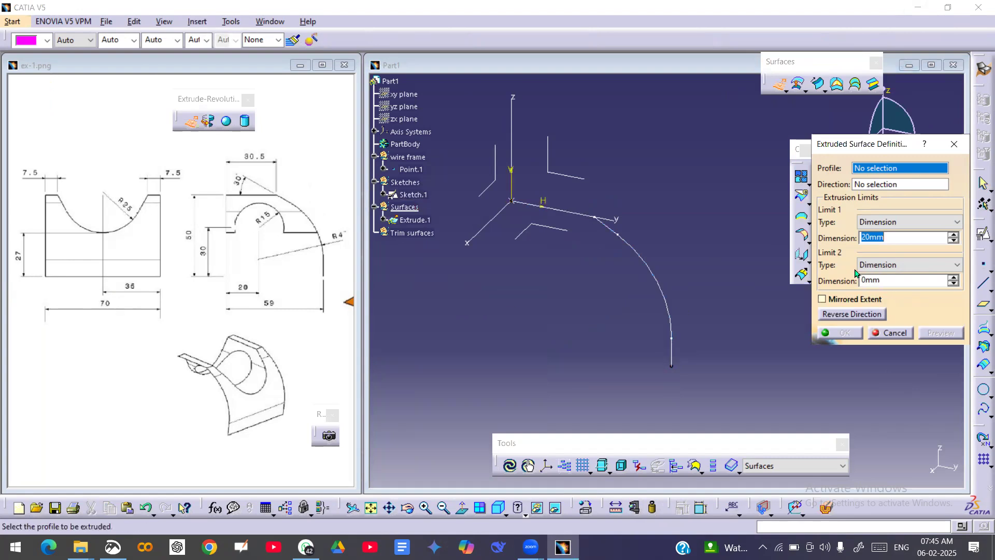
left_click(648, 270)
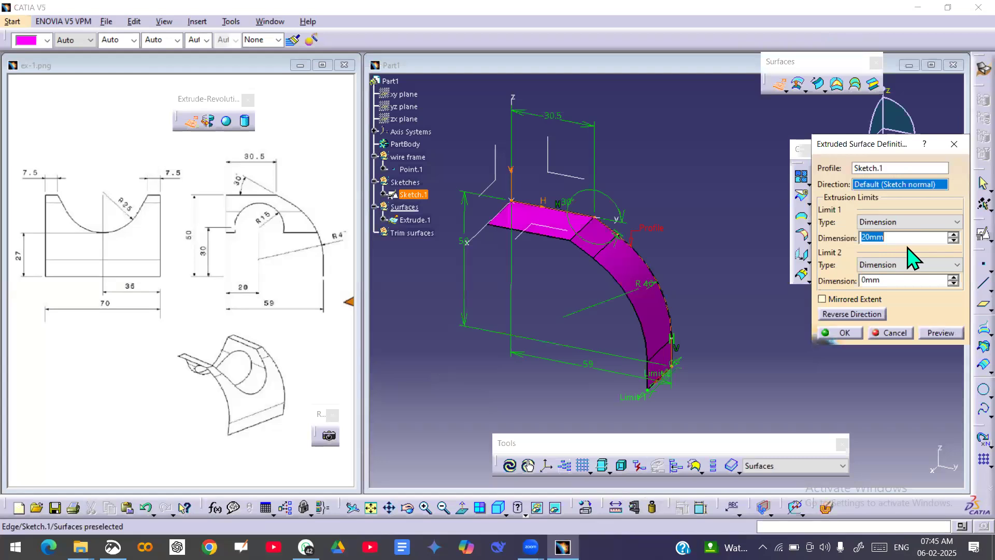
type("70")
left_click(766, 242)
middle_click_drag(690, 328, 612, 312)
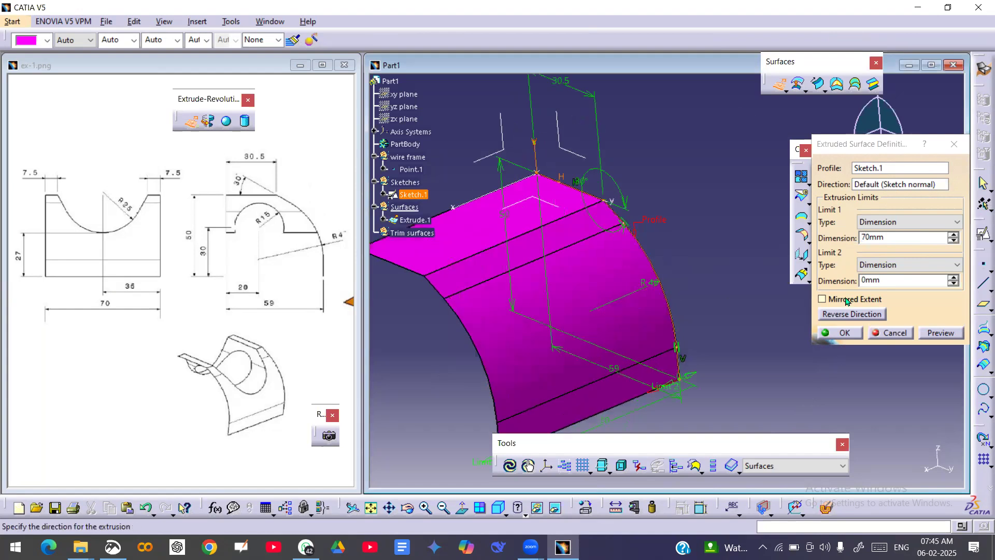
double_click(890, 239)
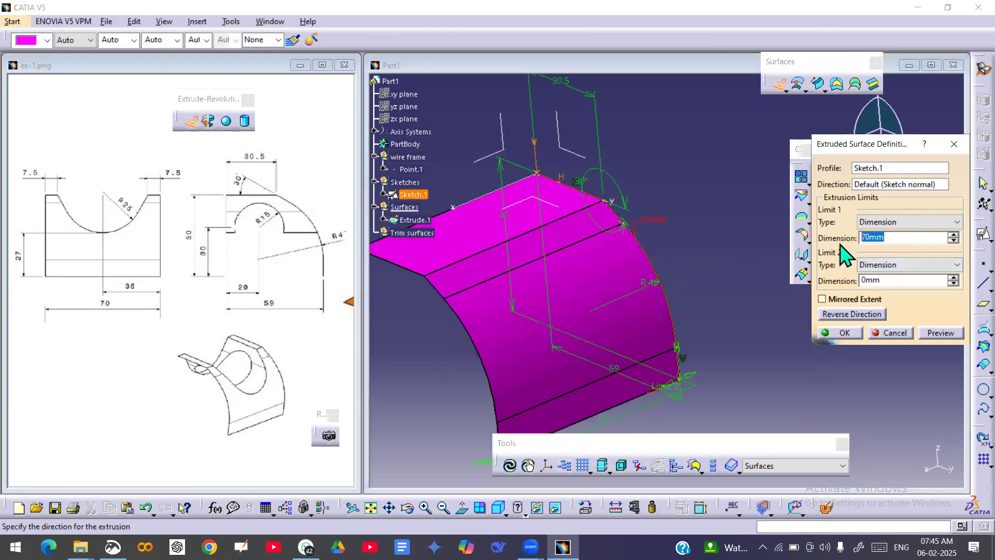
type("35")
left_click(831, 299)
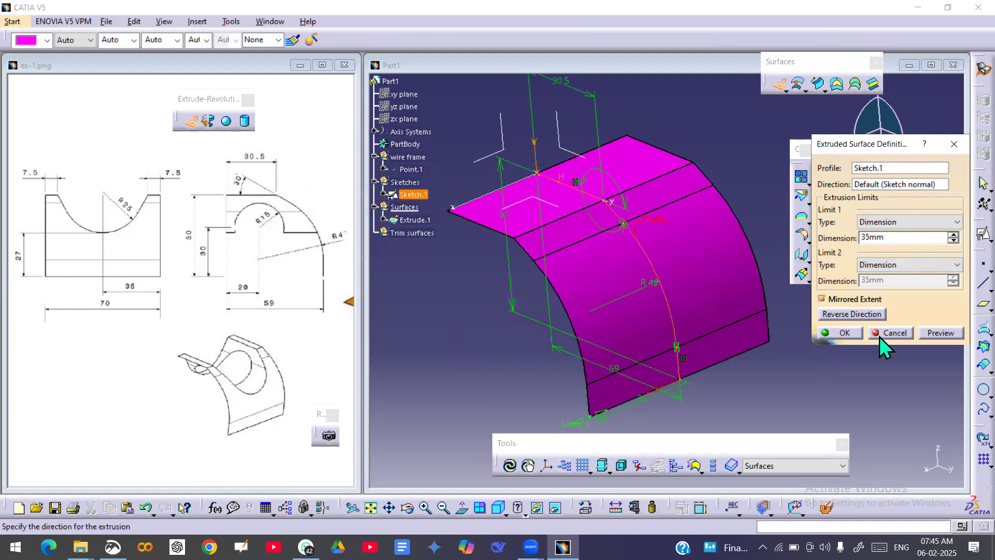
left_click(842, 333)
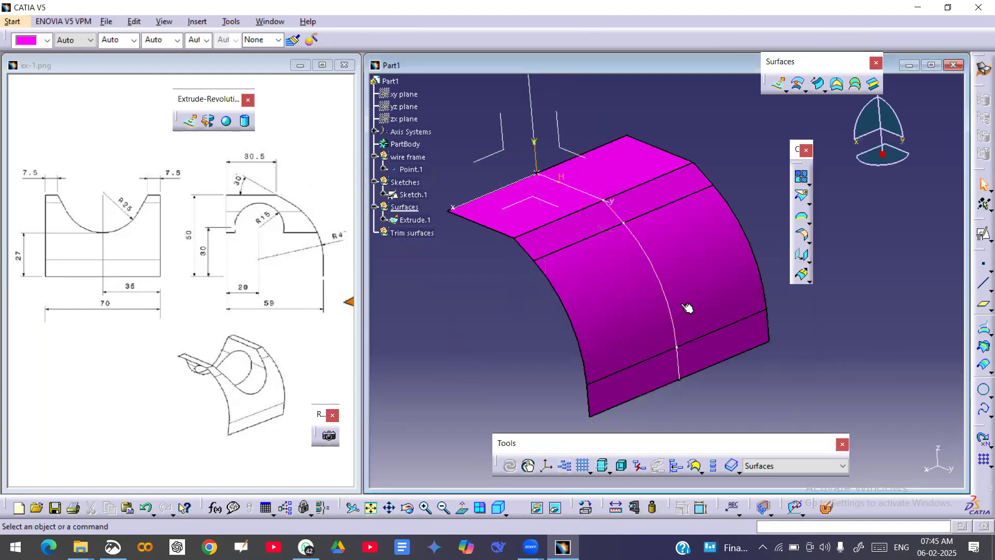
Hide Sketch.1 and define the Sketches geometrical set as the in-work object.
right_click(409, 194)
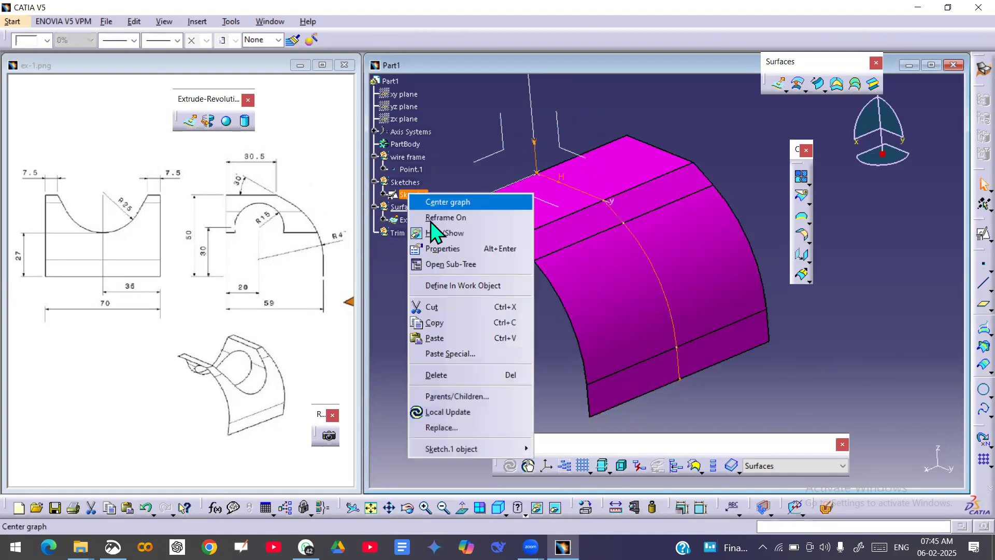
left_click(441, 232)
middle_click_drag(559, 289, 596, 322)
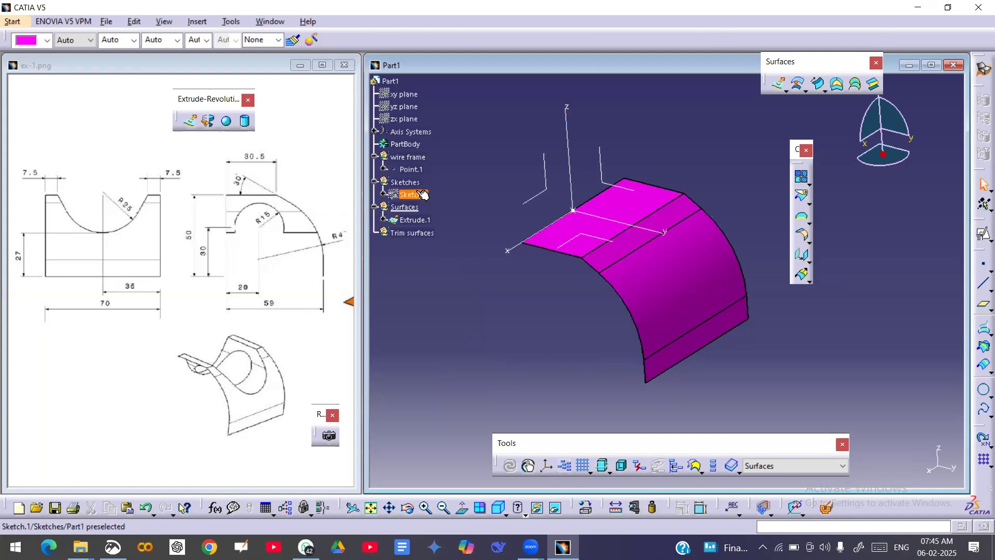
right_click(404, 182)
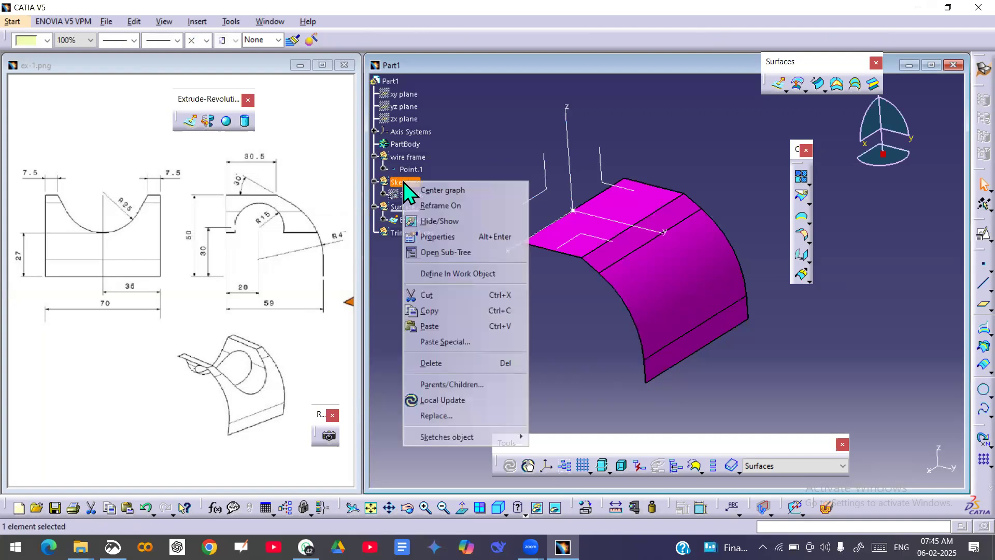
left_click(456, 273)
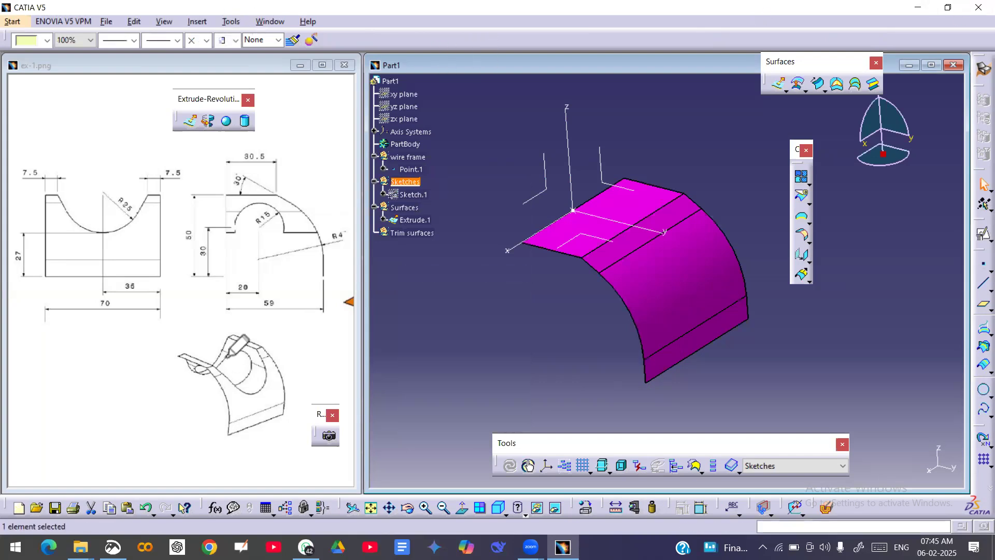
left_click_drag(202, 340, 264, 396)
mouse_move(220, 369)
left_mouse_down()
mouse_move(245, 397)
mouse_move(264, 382)
mouse_move(262, 355)
left_mouse_up()
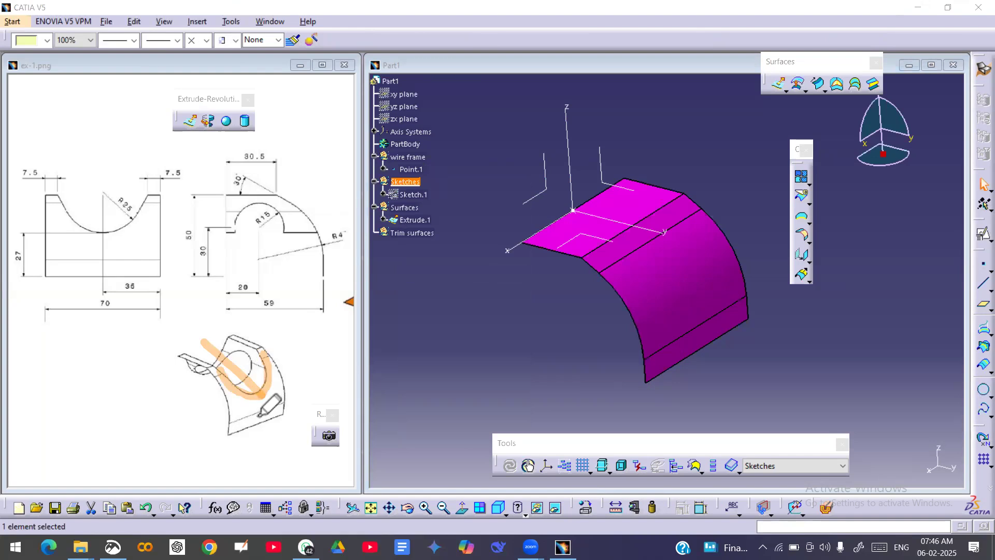
left_click(265, 410)
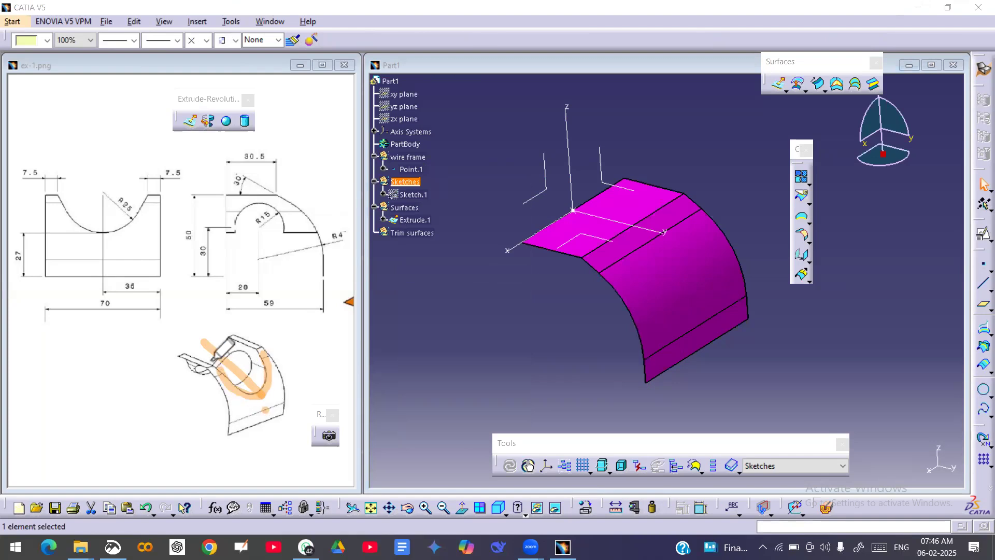
left_click_drag(212, 361, 231, 445)
mouse_move(217, 367)
left_mouse_down()
mouse_move(314, 342)
mouse_move(230, 445)
mouse_move(300, 454)
mouse_move(321, 485)
left_mouse_up()
mouse_move(284, 449)
left_mouse_down()
mouse_move(288, 473)
mouse_move(321, 457)
left_mouse_up()
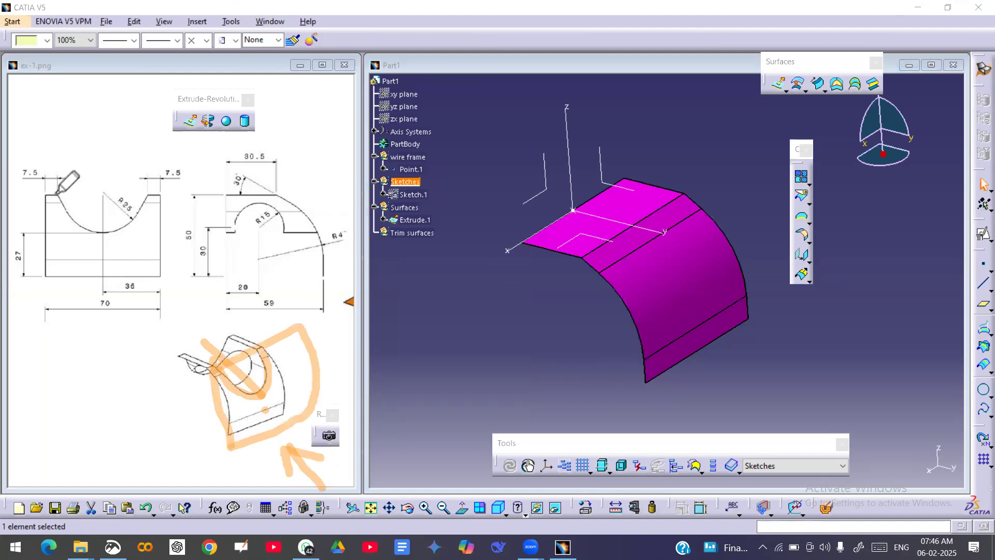
mouse_move(57, 195)
left_mouse_down()
mouse_move(78, 222)
mouse_move(117, 229)
mouse_move(151, 190)
left_mouse_up()
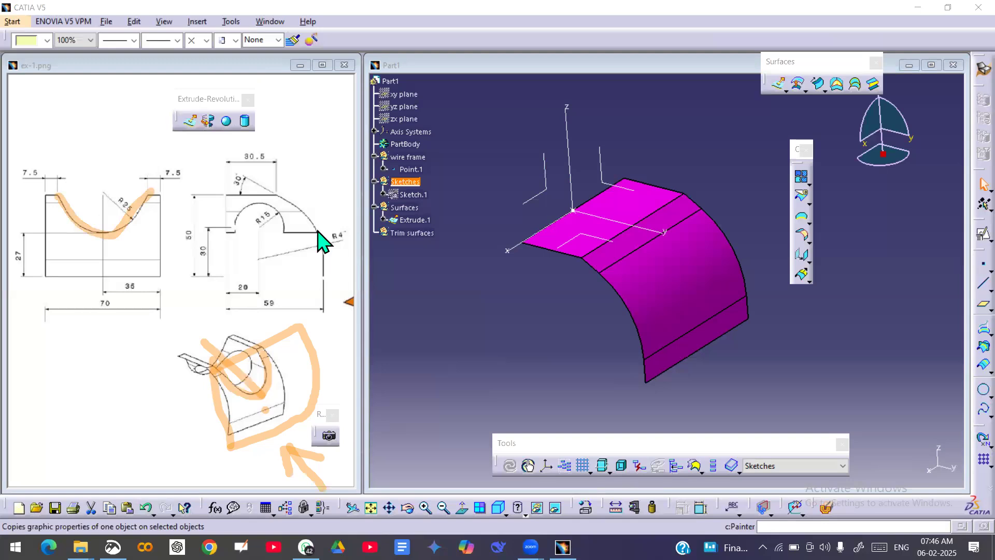
left_click(473, 155)
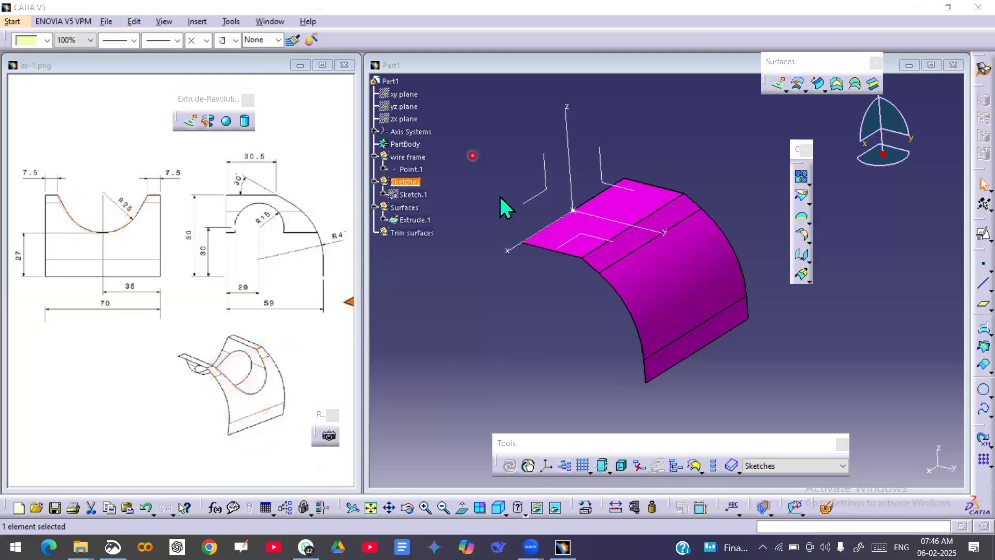
Start a positioned sketch on the axis system's ZX plane, using Point.1 as the projection point for its origin.
left_click(984, 234)
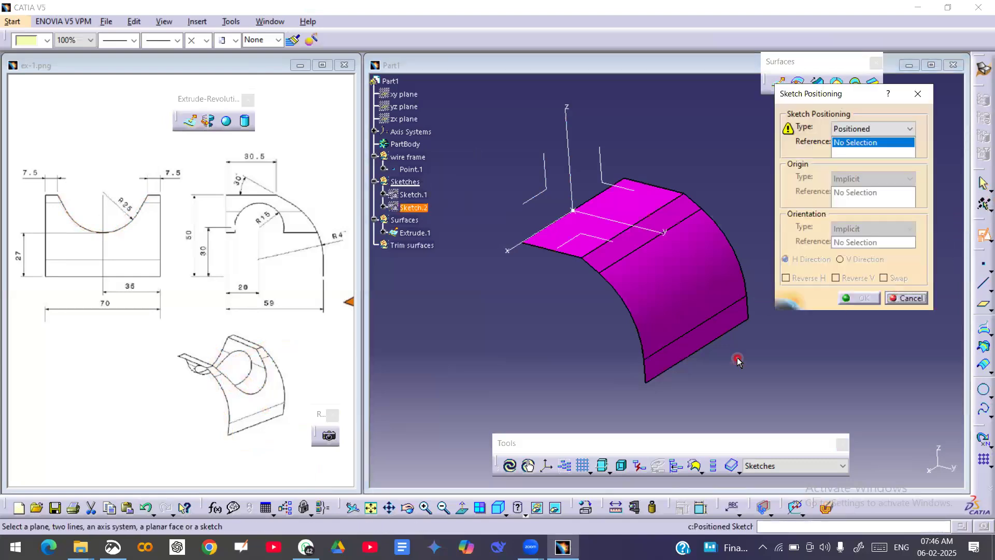
left_click(551, 191)
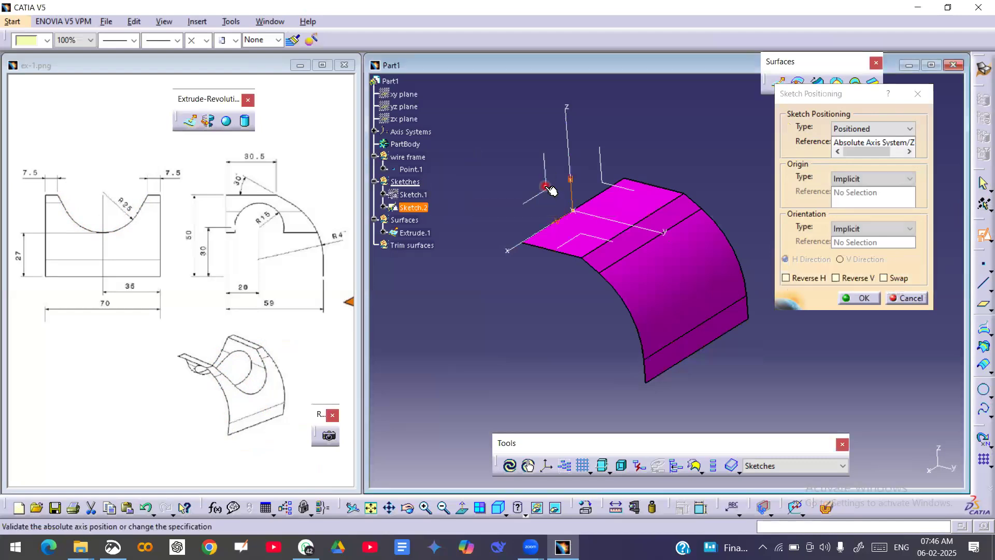
left_click(877, 178)
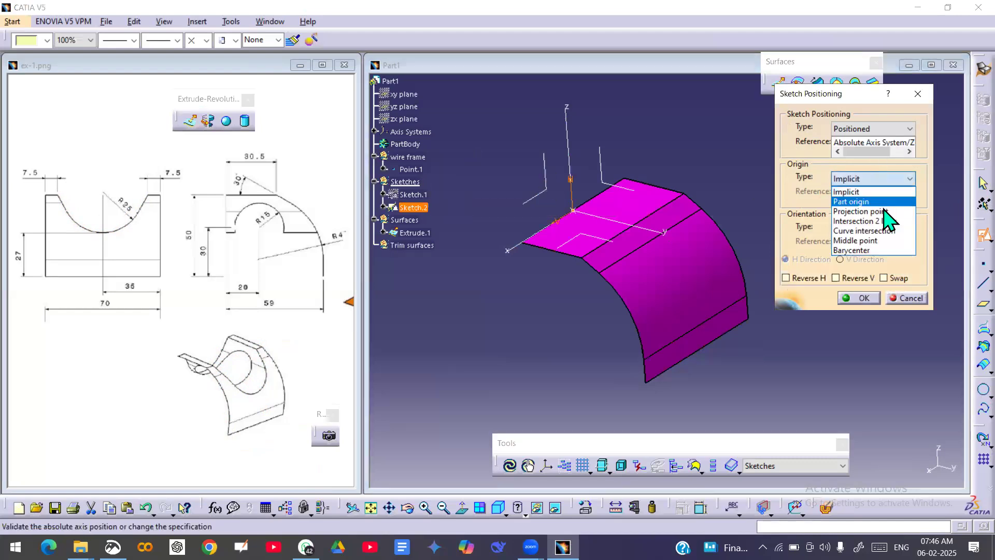
left_click(855, 208)
left_click(412, 170)
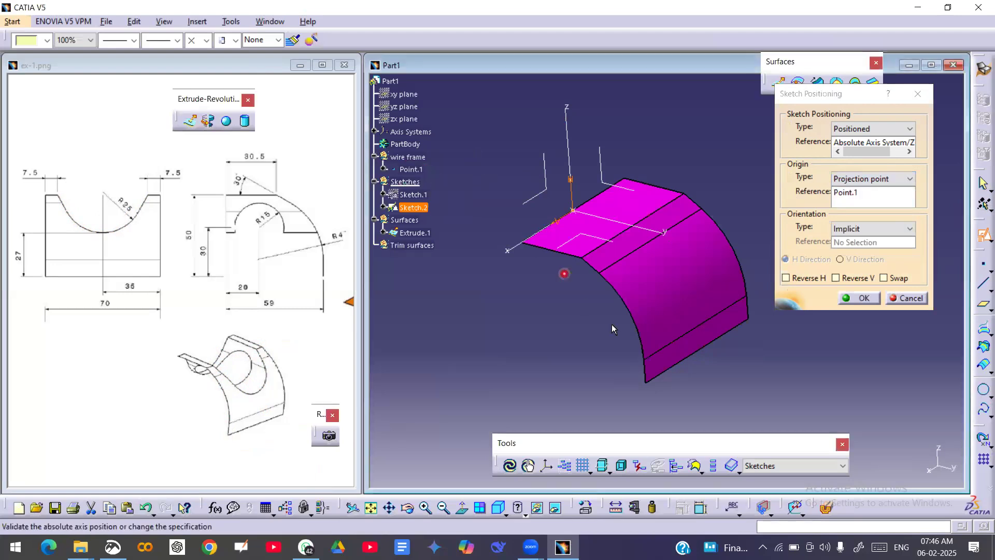
Swap the positioned sketch's axes, reverse its H direction and accept the positioning.
middle_click_drag(619, 326, 533, 229)
mouse_move(624, 260)
middle_mouse_down()
mouse_move(655, 397)
mouse_move(689, 184)
middle_mouse_up()
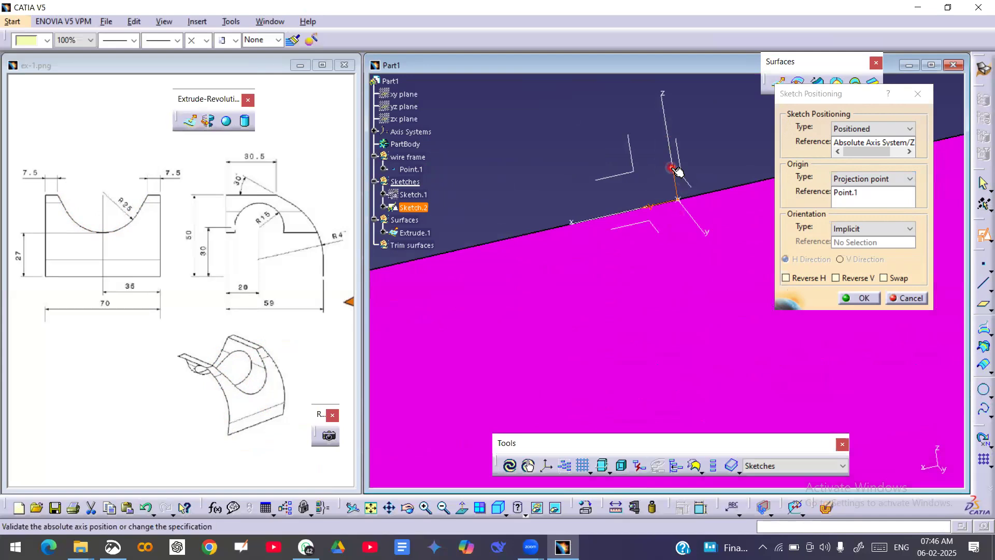
left_click(884, 278)
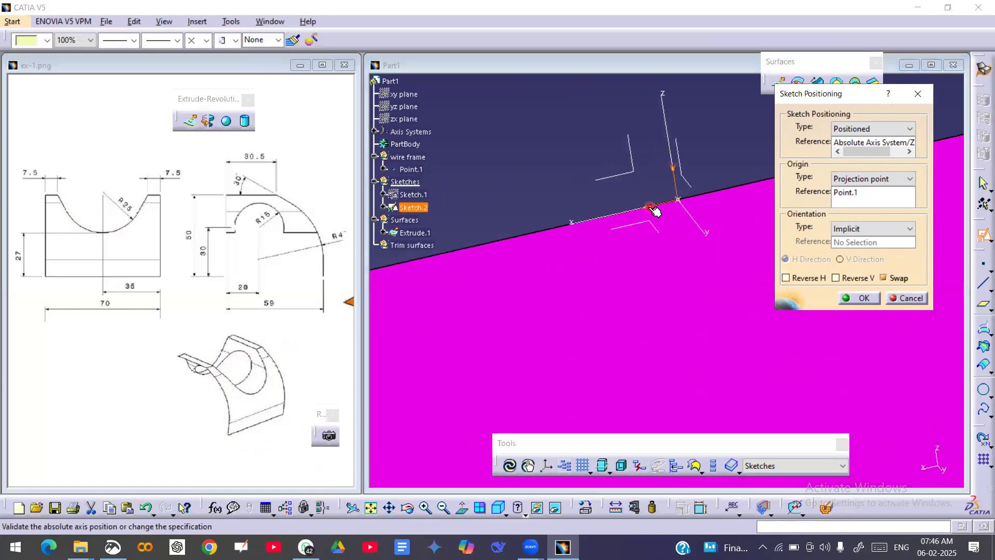
left_click(785, 277)
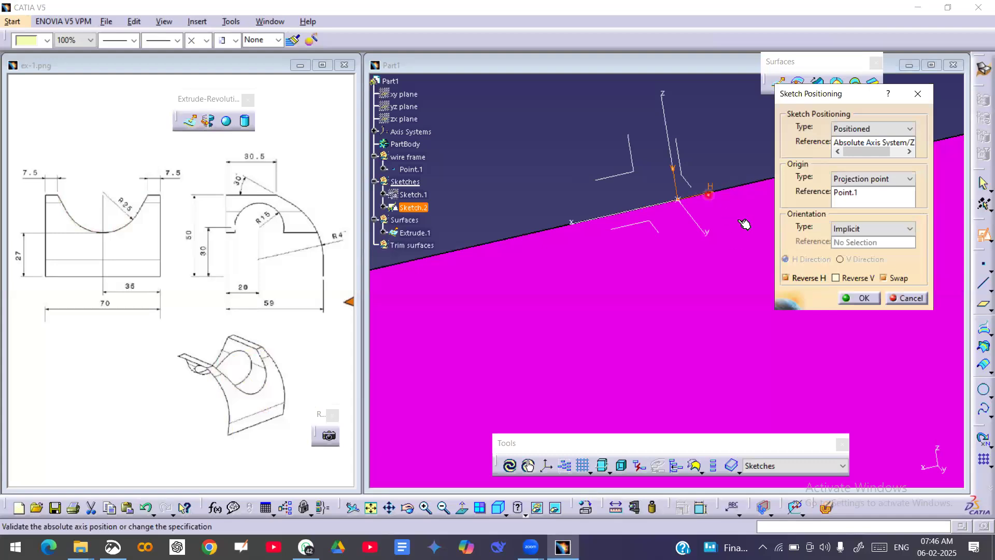
left_click(859, 298)
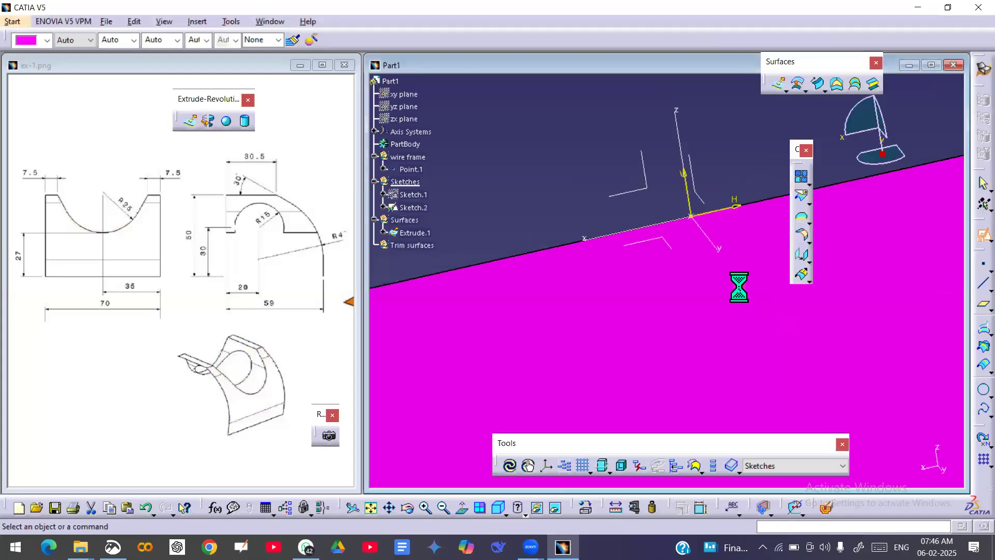
Draw a circle of 25 mm radius centred on the sketch origin.
mouse_move(728, 308)
middle_mouse_down()
mouse_move(740, 444)
mouse_move(684, 295)
middle_mouse_up()
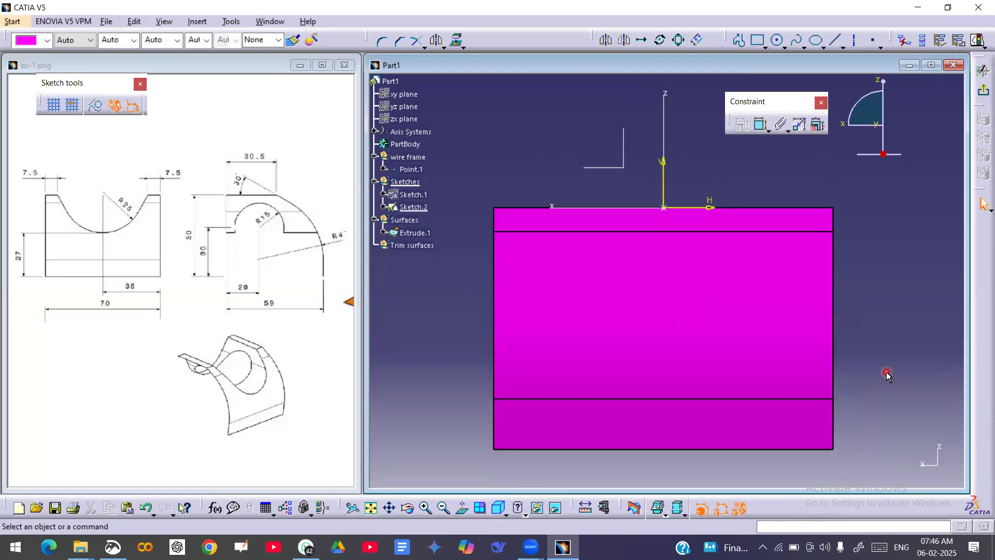
left_click(777, 41)
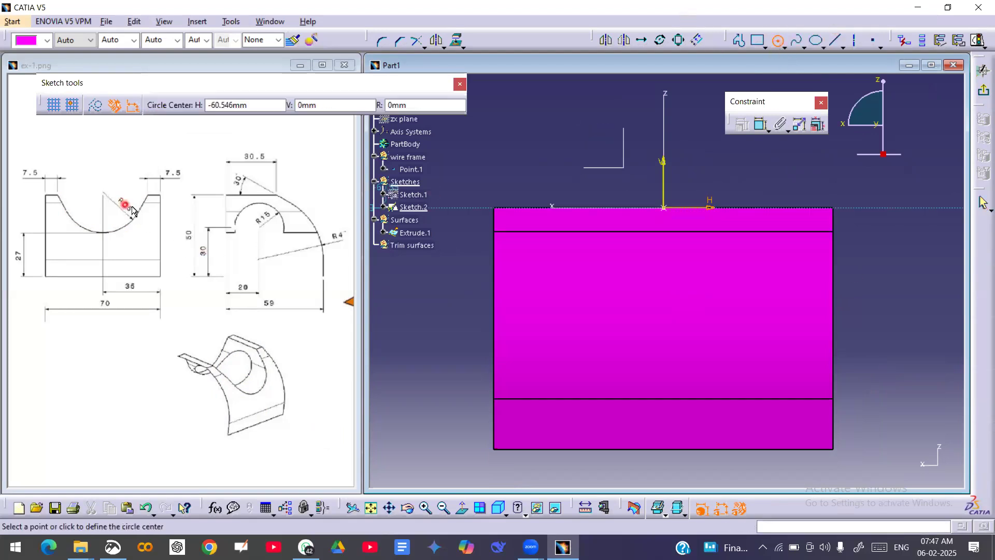
left_click(422, 105)
type("25")
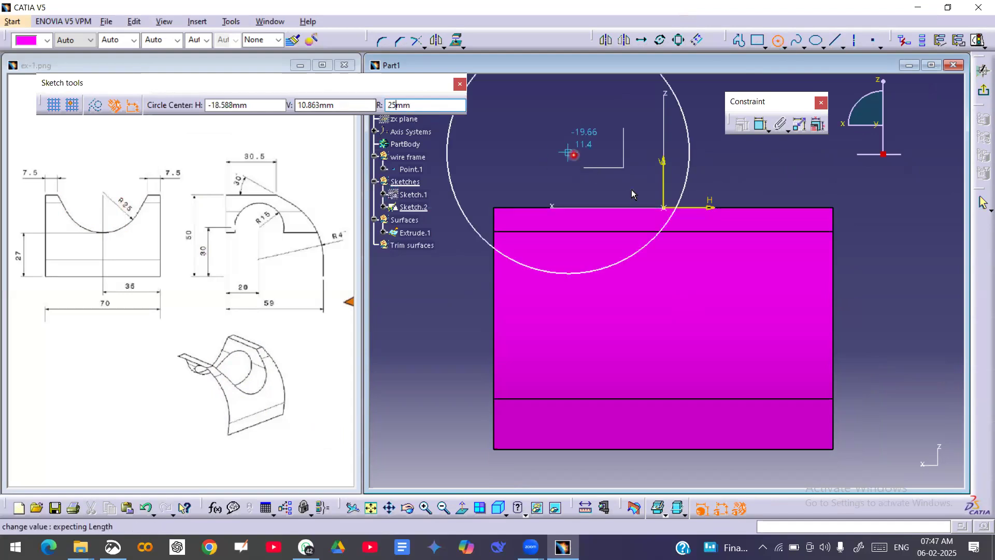
left_click(665, 208)
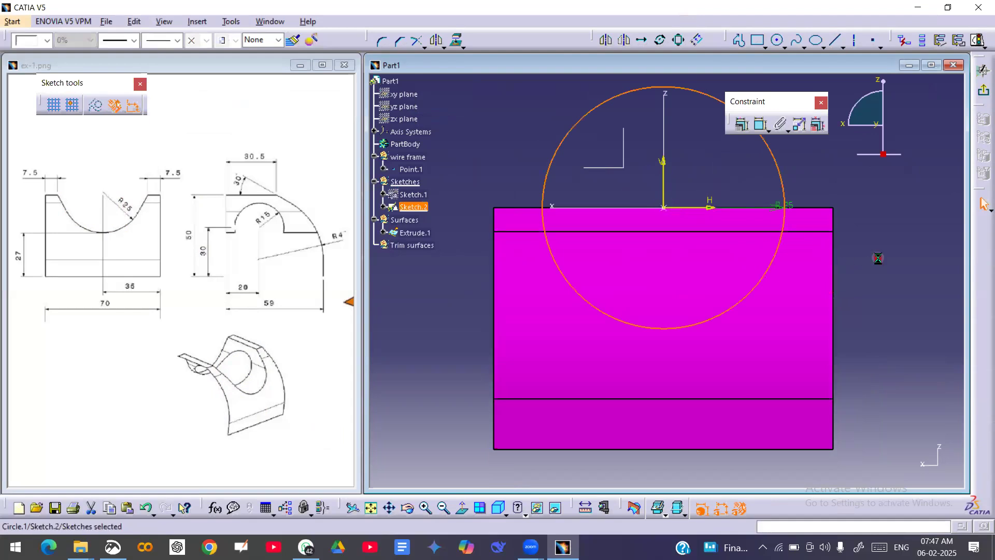
Check the circle sketch's solving status and exit the sketch.
left_click(978, 40)
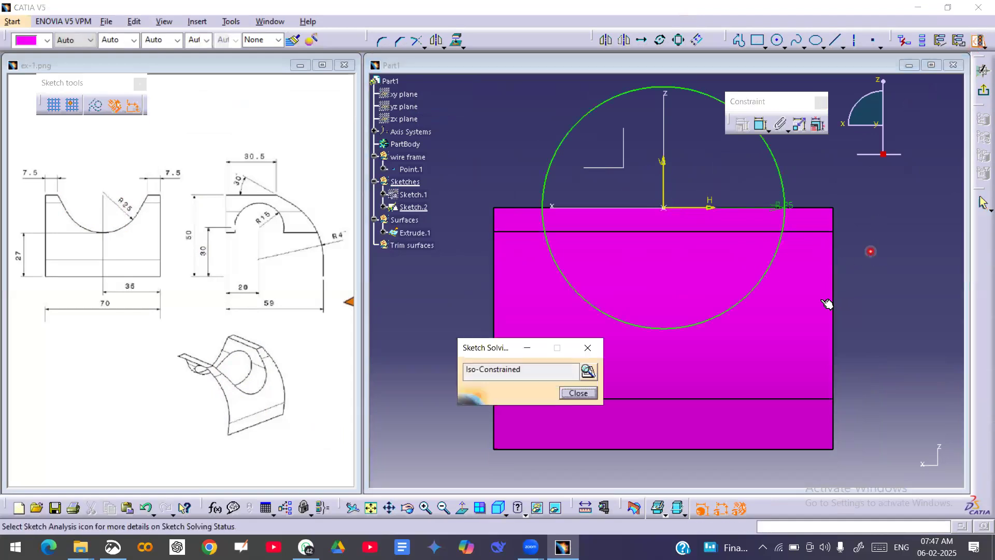
left_click(575, 392)
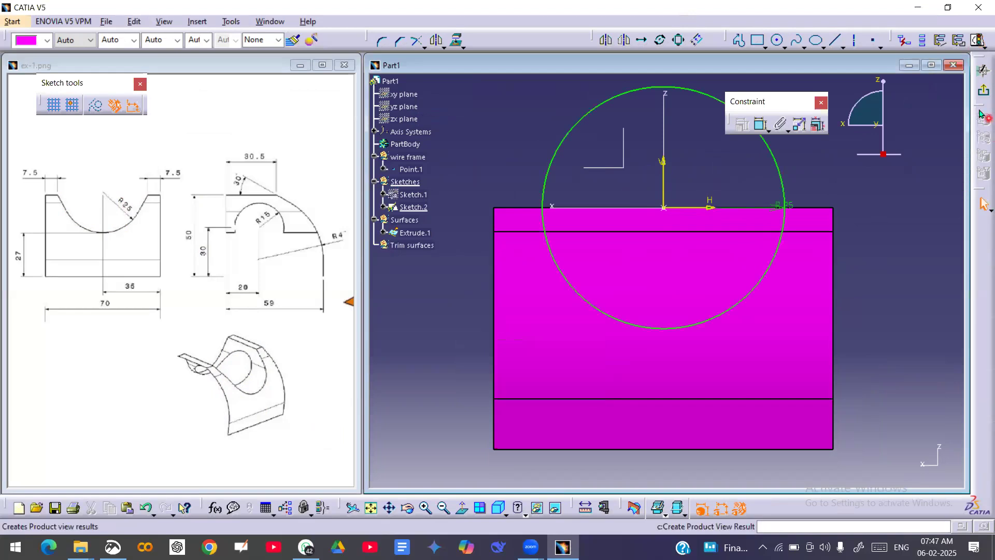
left_click(983, 92)
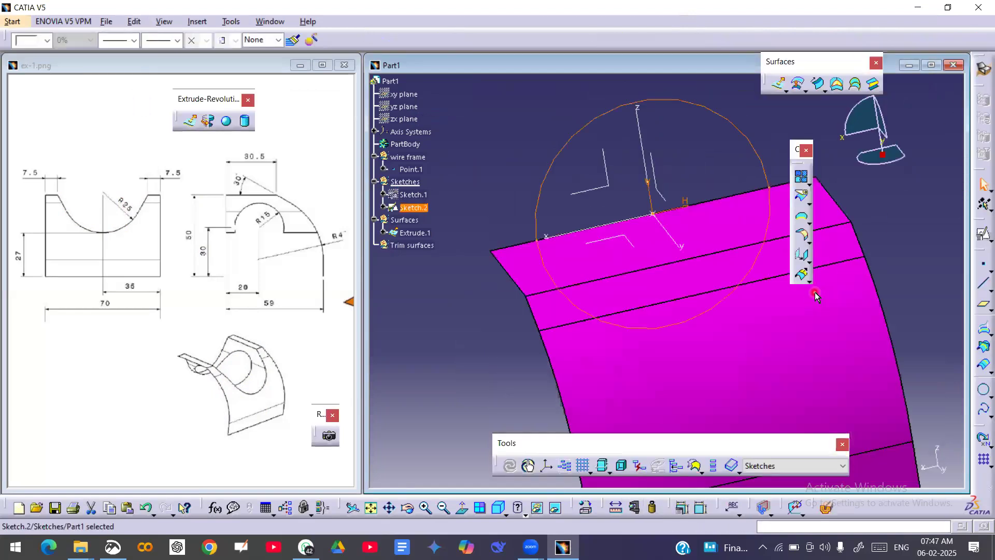
Define the Surfaces geometrical set as the in-work object.
middle_click_drag(706, 224, 722, 311)
middle_click_drag(559, 323, 616, 327)
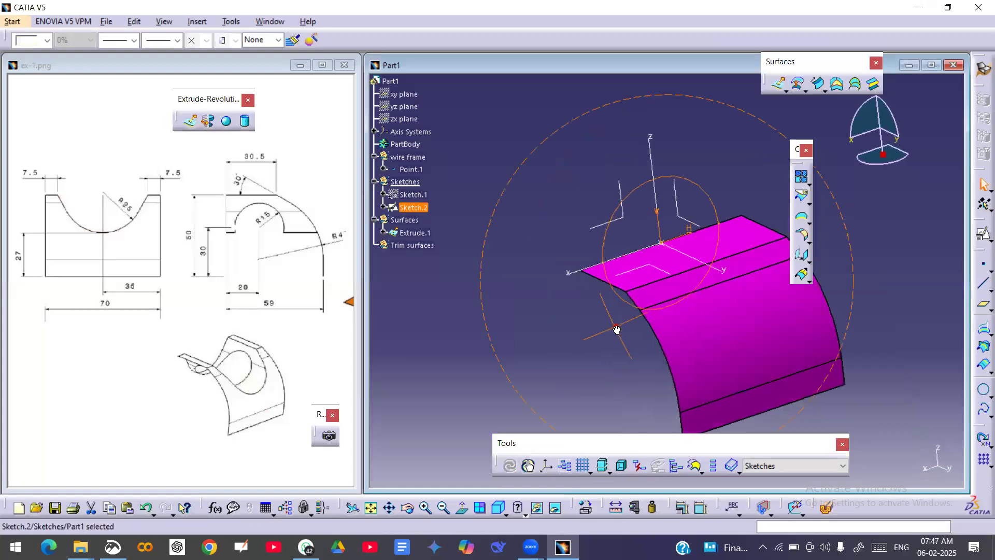
left_click(482, 337)
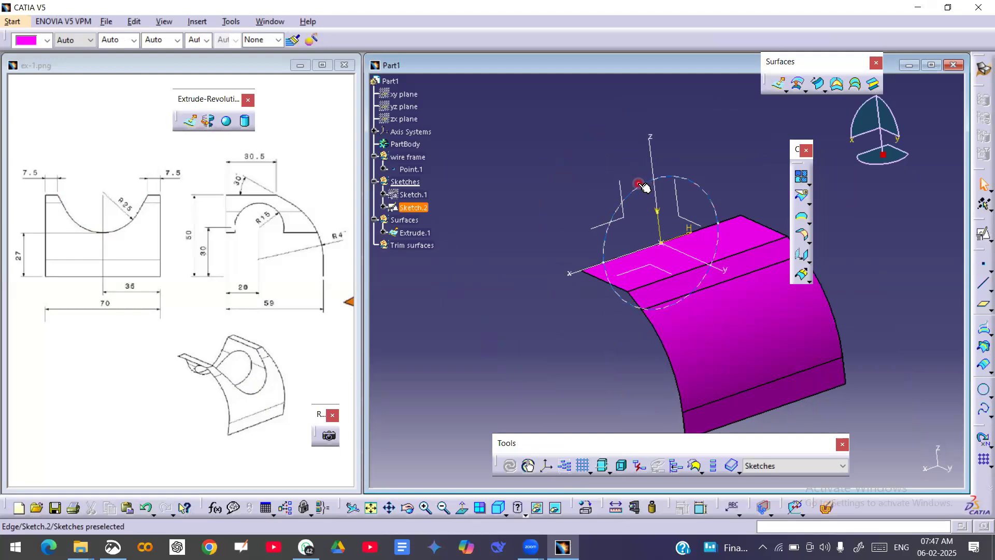
right_click(412, 222)
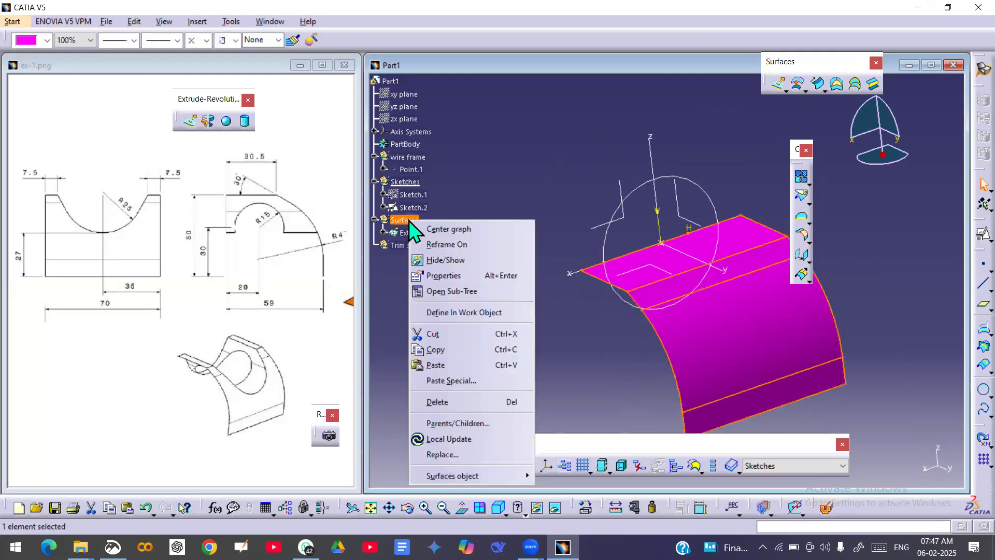
left_click(460, 313)
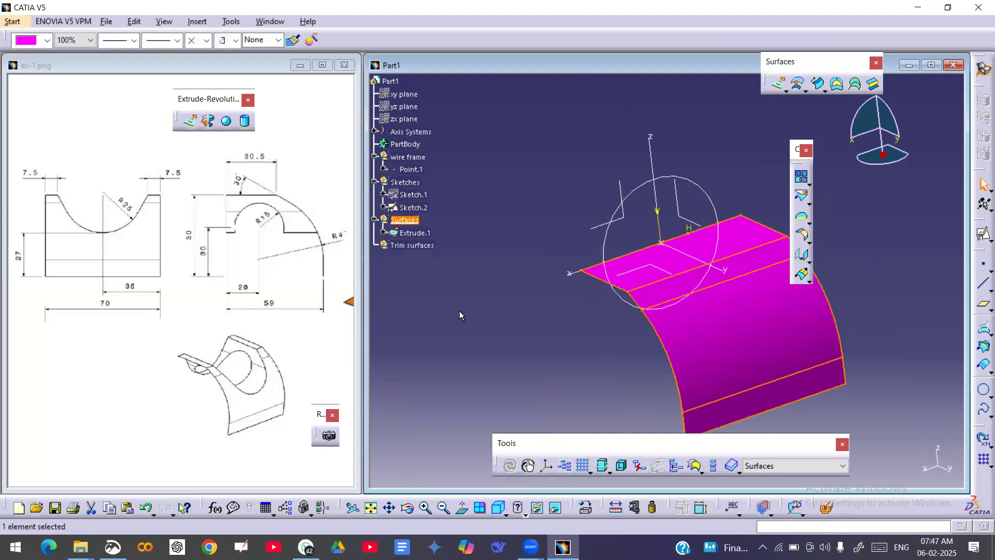
Change the colour of the Extrude.1 surface to purple.
left_click(417, 234)
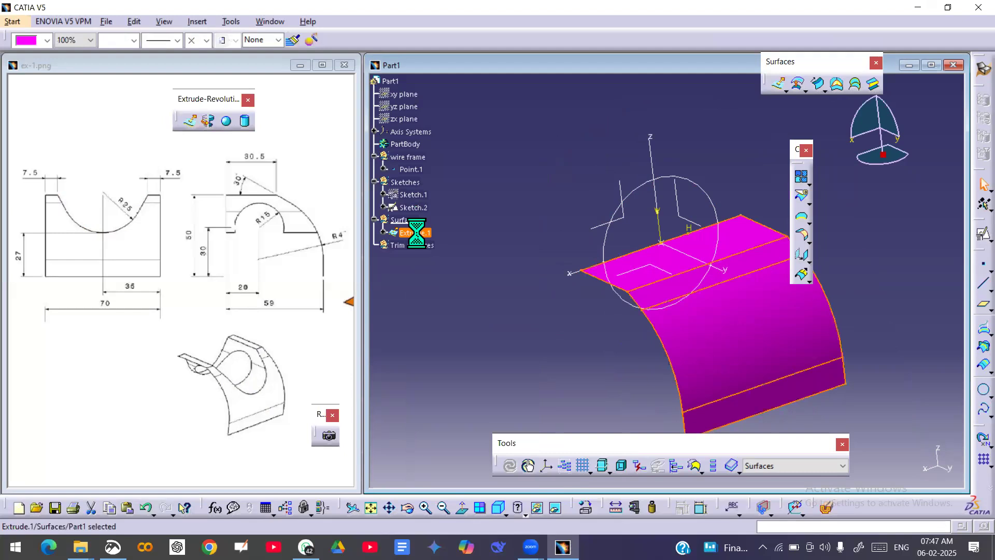
left_click(46, 39)
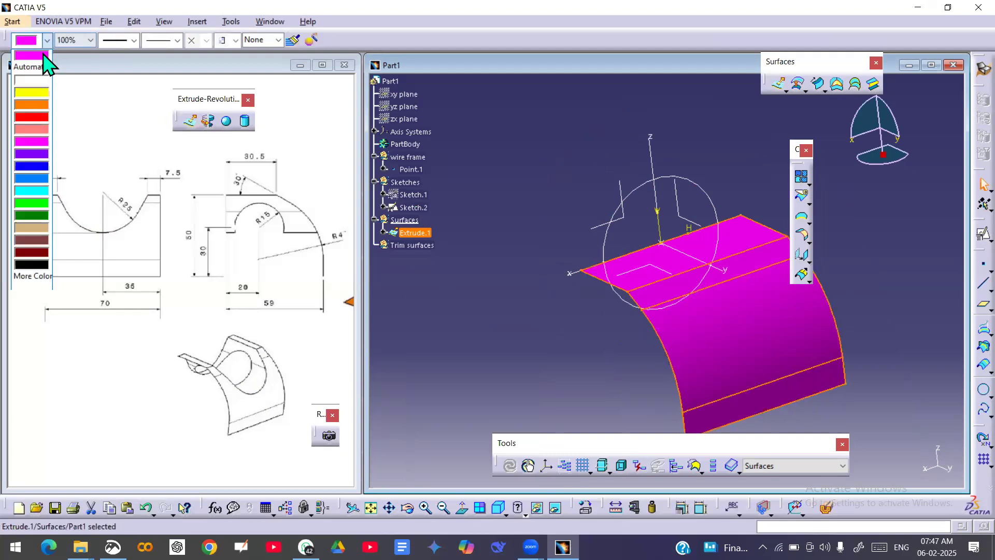
left_click(36, 153)
left_click(526, 181)
Create an extruded surface from Sketch.2 along the sketch normal, with Limit 1 at 130 mm and Limit 2 at 0 mm.
middle_click_drag(524, 244, 665, 295)
middle_click_drag(662, 332, 637, 300)
left_click(773, 85)
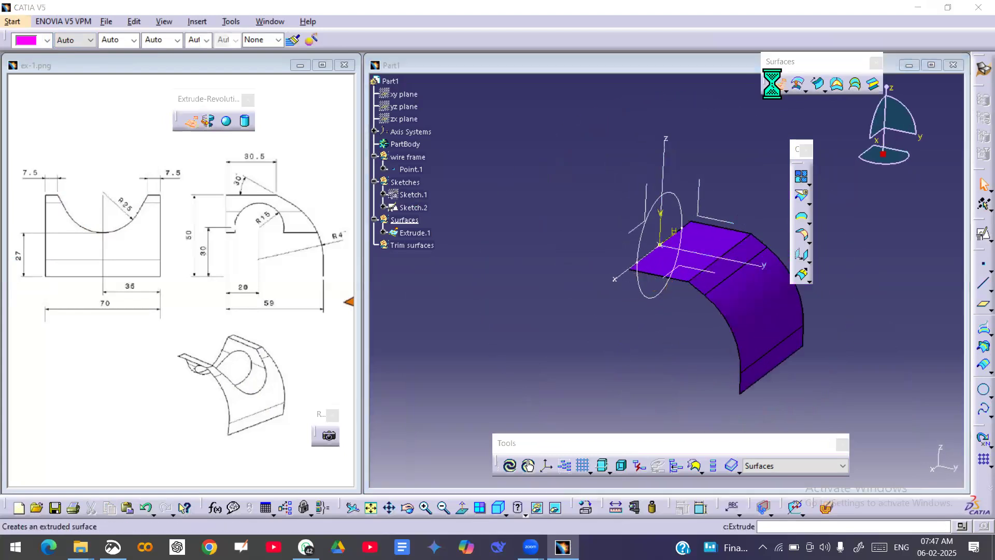
left_click(643, 220)
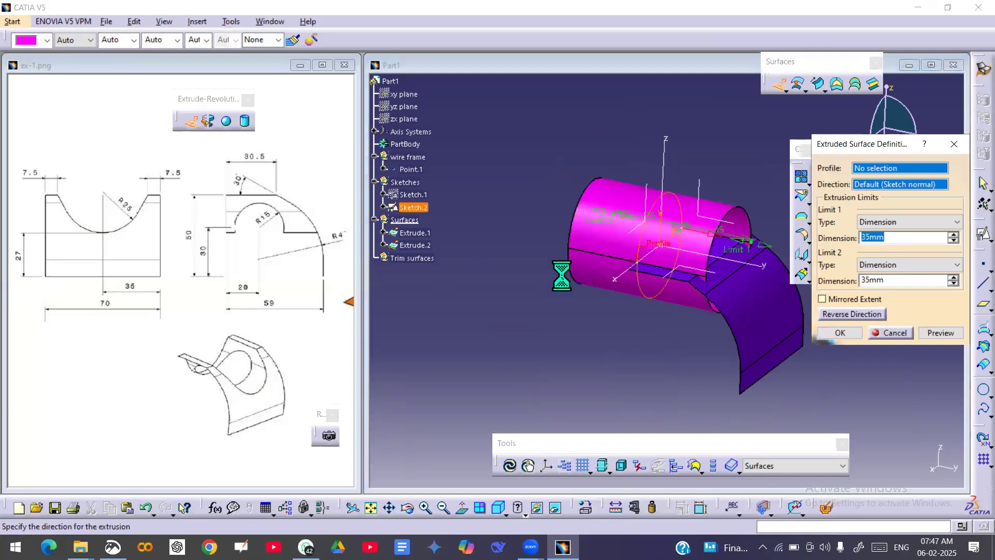
left_click(887, 280)
type("0")
key("Return")
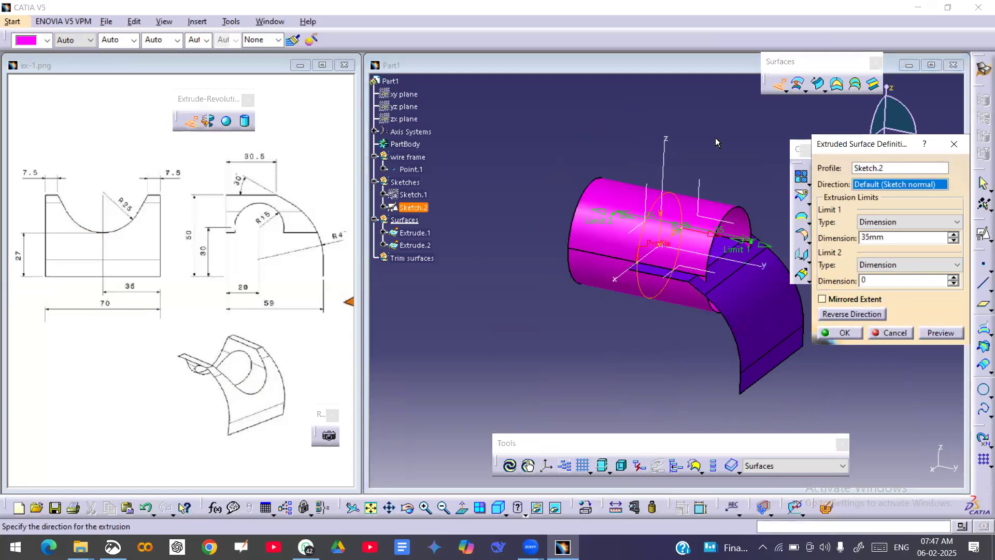
middle_click_drag(682, 288, 580, 322)
left_click_drag(698, 231, 801, 238)
middle_click_drag(801, 254, 718, 251)
left_click_drag(676, 224, 788, 234)
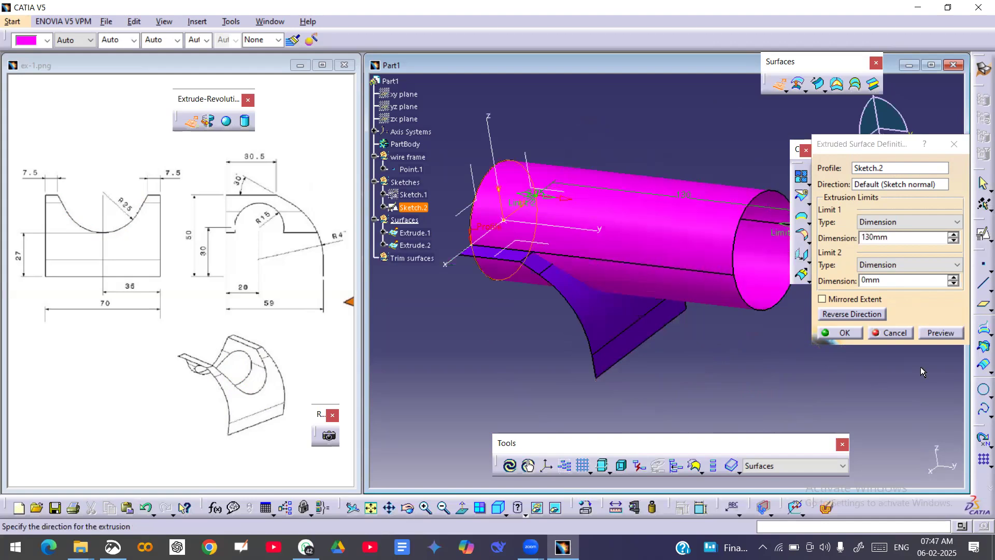
left_click(847, 332)
Hide the circle sketch, Sketch.2.
mouse_move(712, 377)
middle_mouse_down()
mouse_move(668, 381)
mouse_move(657, 362)
middle_mouse_up()
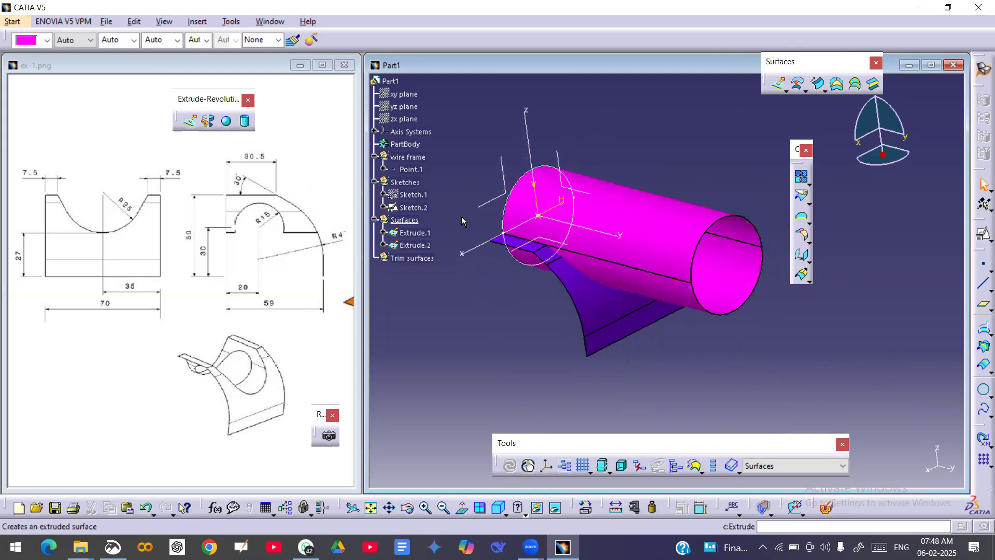
right_click(422, 209)
left_click(443, 243)
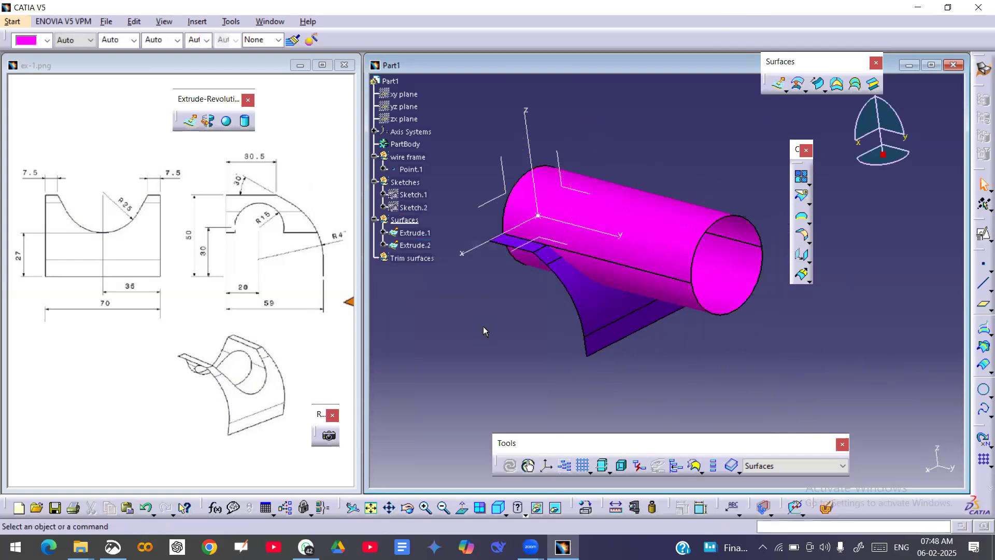
Define the Trim surfaces geometrical set as the in-work object.
middle_click_drag(622, 327, 614, 348)
middle_click_drag(540, 274, 604, 217)
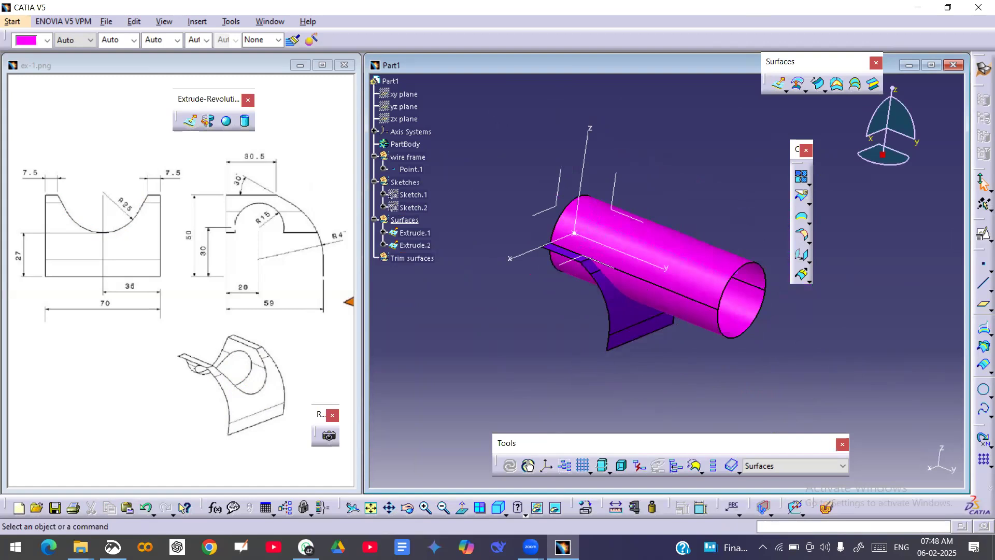
left_click(402, 258)
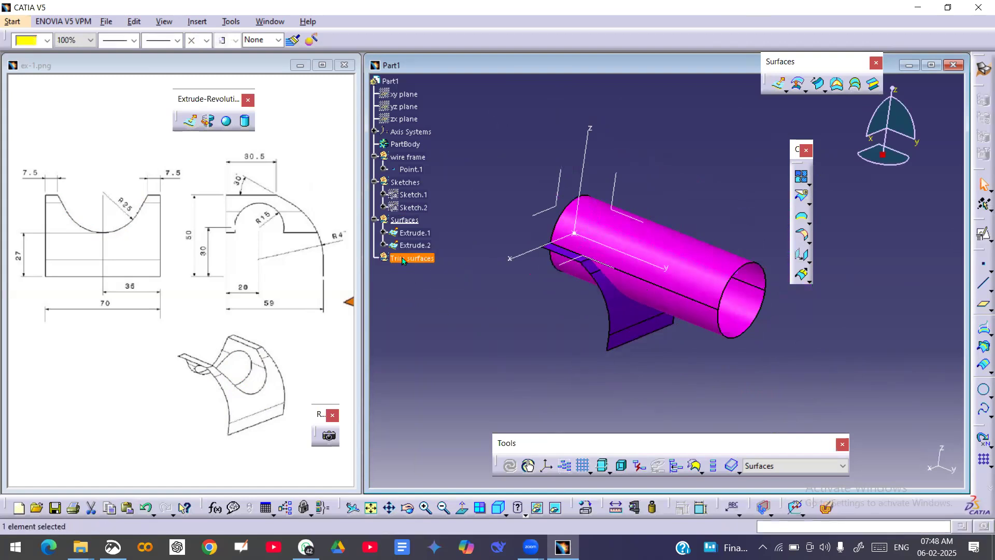
right_click(407, 258)
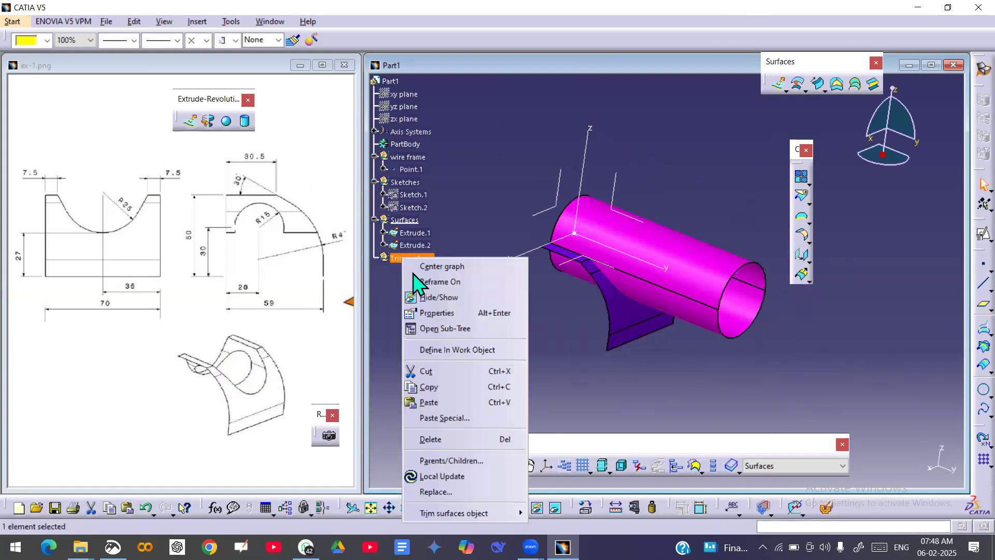
left_click(449, 350)
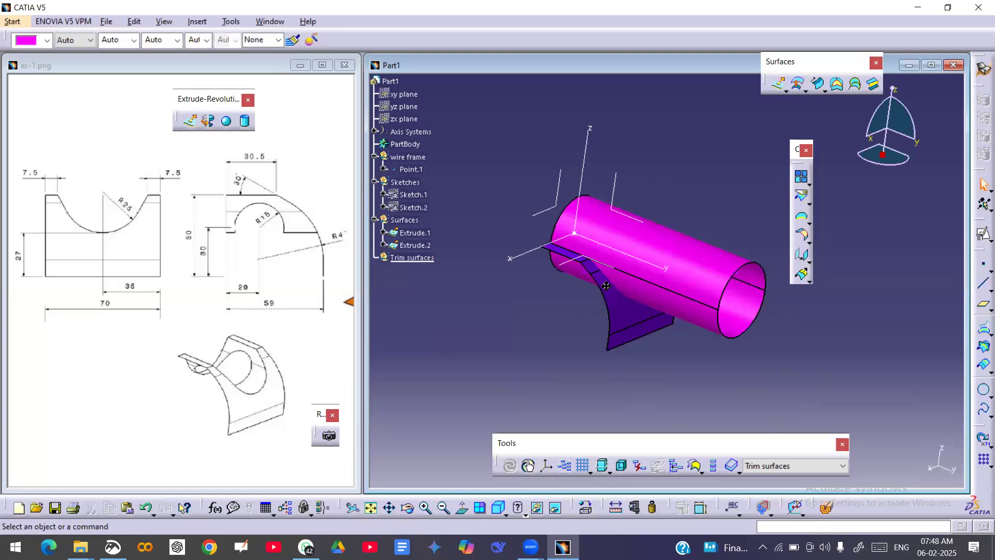
Create a Standard-mode trim between Extrude.1 and Extrude.2.
middle_click_drag(605, 285, 577, 287)
left_click(809, 203)
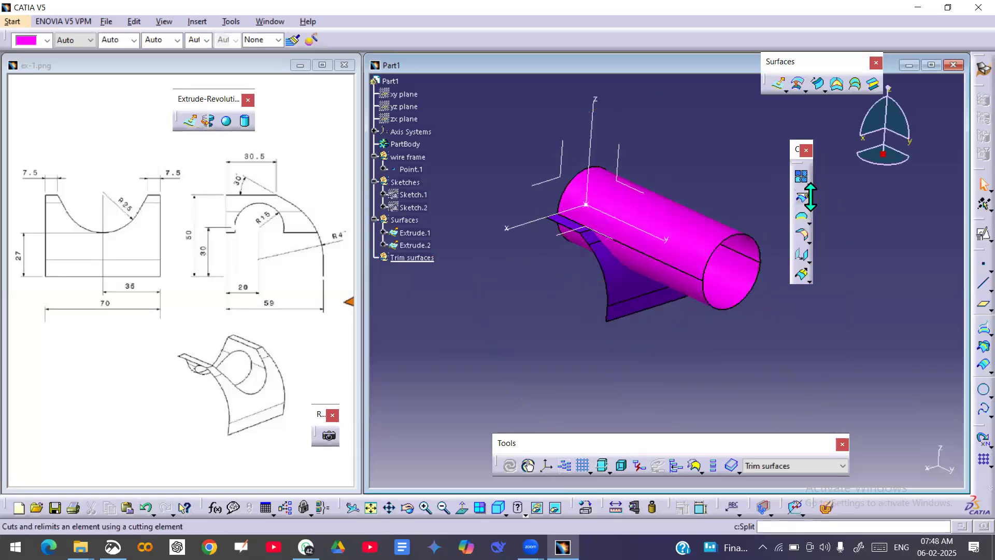
left_click(846, 212)
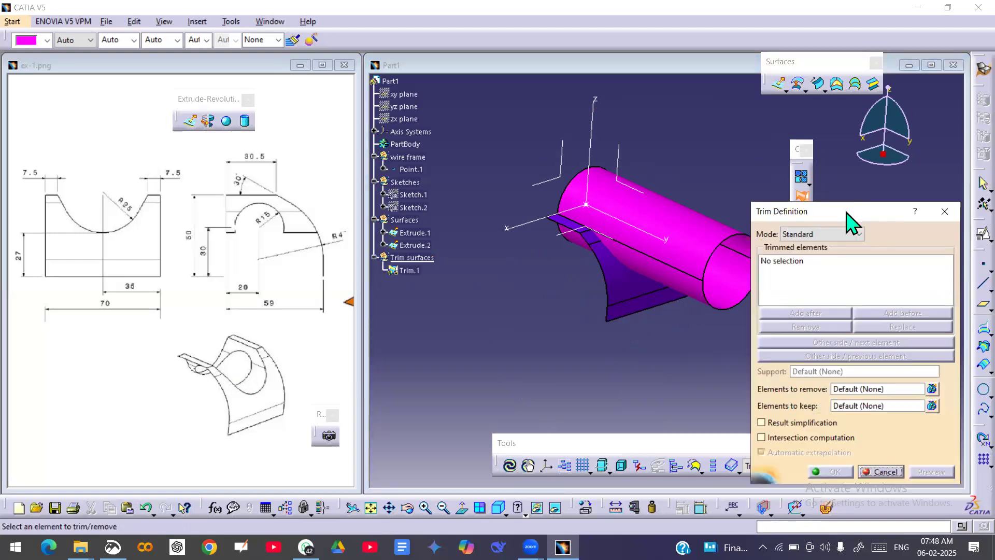
left_click(635, 287)
left_click(703, 238)
middle_click_drag(643, 306, 592, 278)
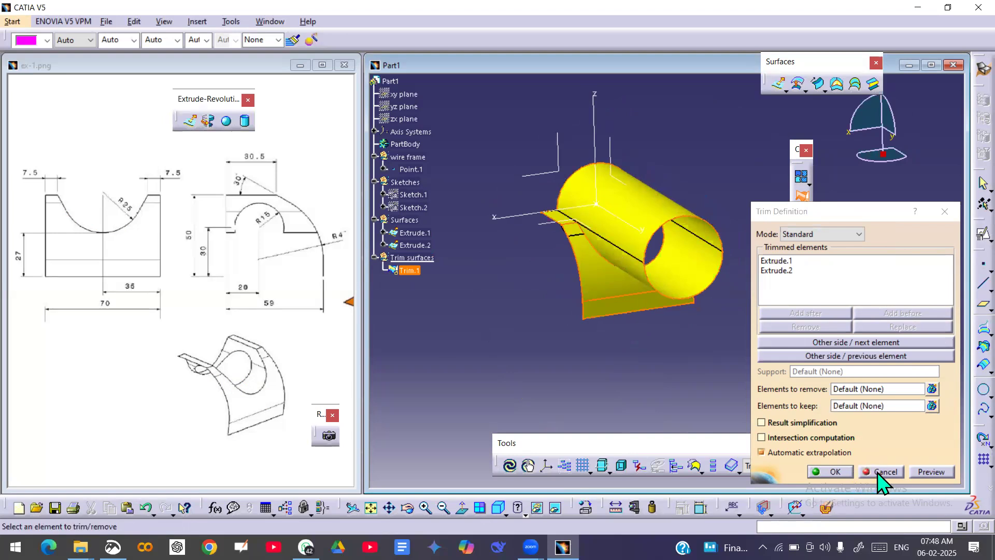
left_click(832, 472)
mouse_move(652, 367)
middle_mouse_down()
mouse_move(639, 351)
mouse_move(668, 362)
middle_mouse_up()
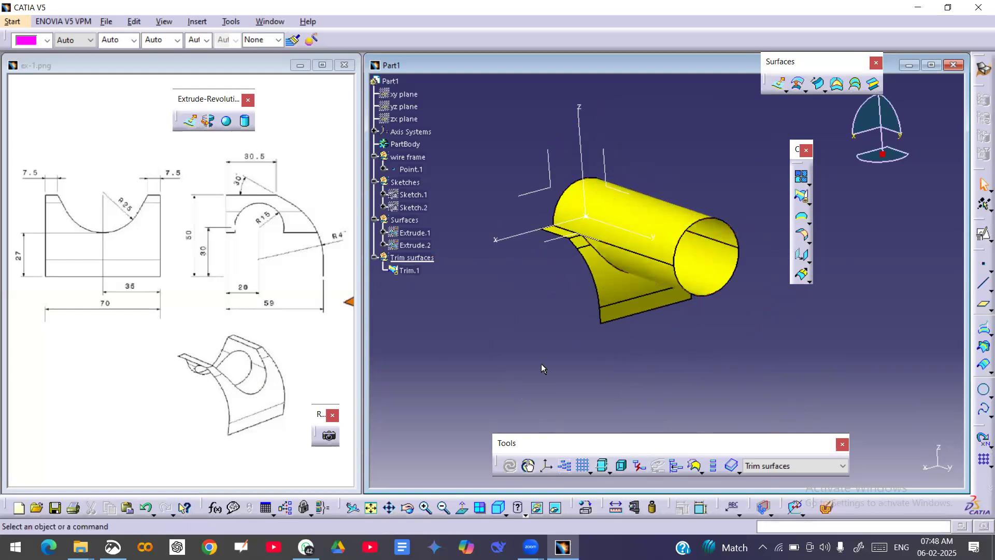
Delete the Trim.1 feature from the Trim surfaces set.
left_click(402, 271)
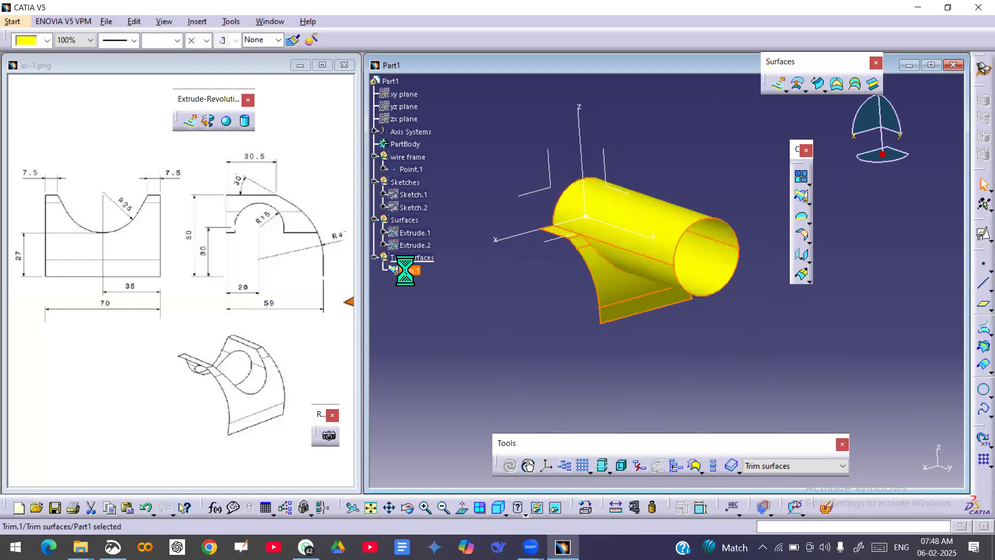
right_click(409, 270)
left_click(436, 185)
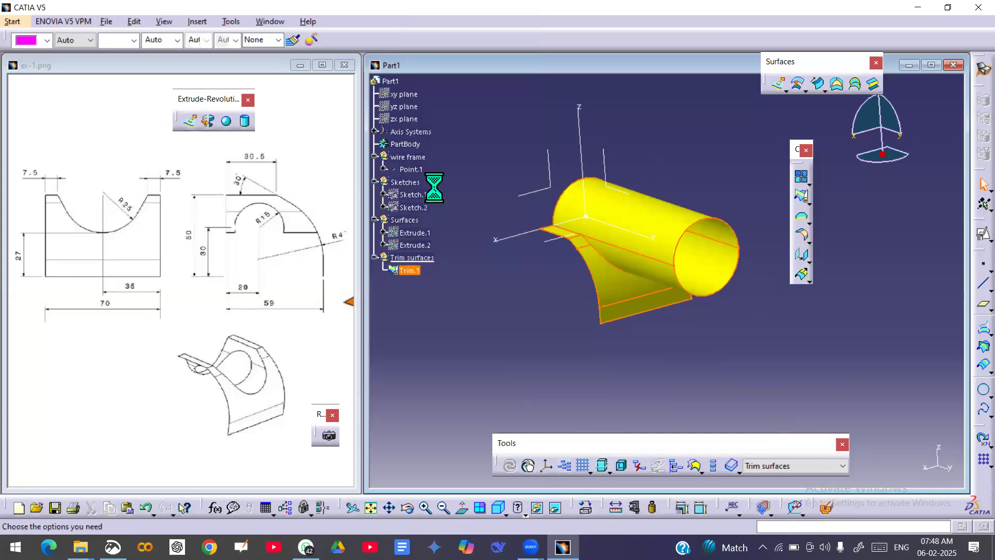
key("Return")
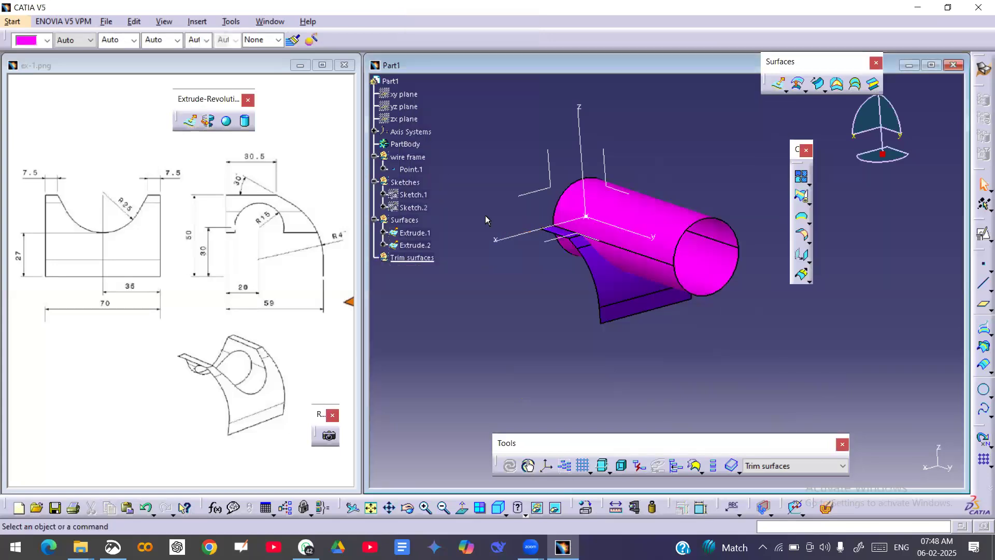
Hide the cylindrical Extrude.2 surface to inspect Extrude.1 on its own, and show Extrude.2 again.
left_click(660, 218)
right_click(659, 216)
left_click(689, 256)
left_click(617, 286)
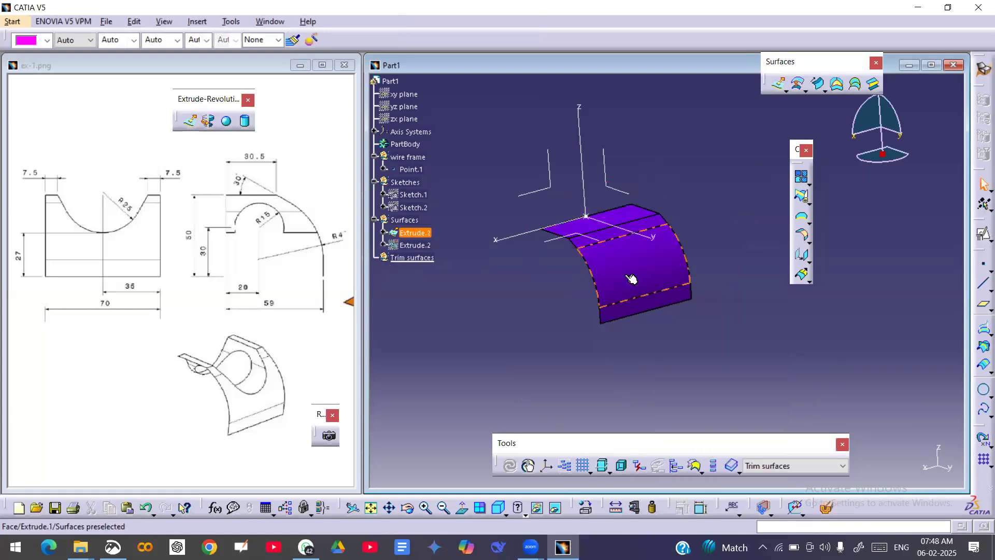
middle_click_drag(641, 270, 631, 167)
middle_click_drag(640, 209, 683, 272)
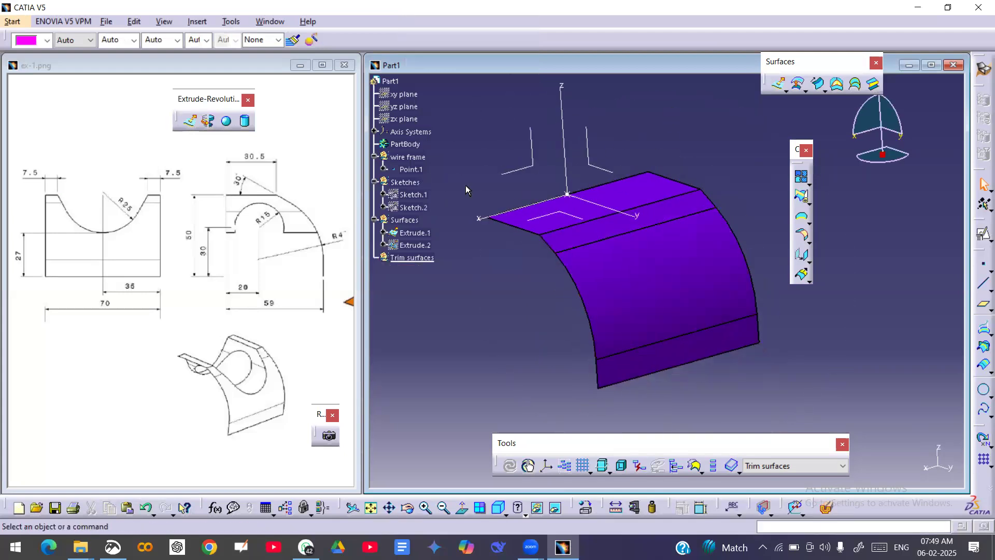
right_click(418, 245)
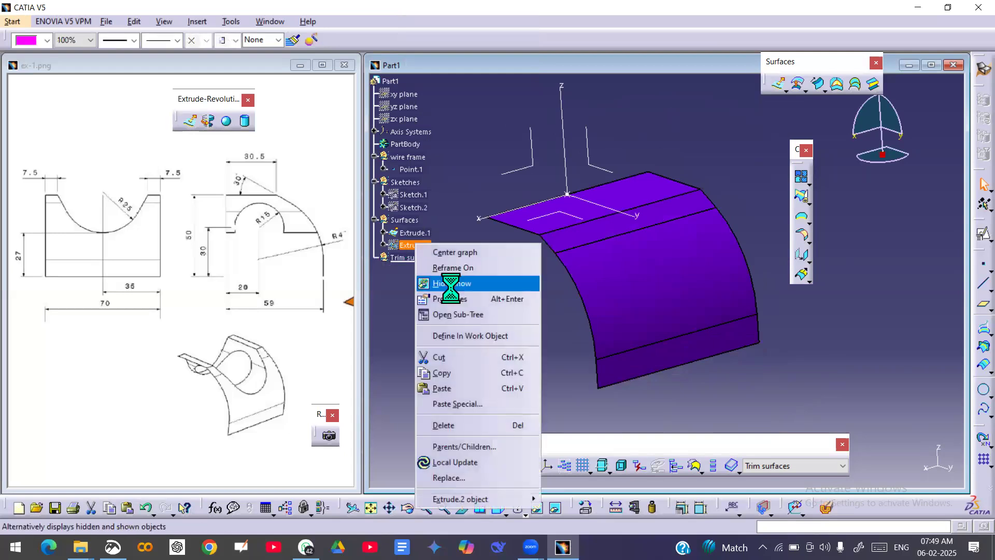
left_click(455, 283)
Split Extrude.1 using the cylindrical Extrude.2 as the cutting element, keeping the portion outside the cylinder.
left_click(836, 228)
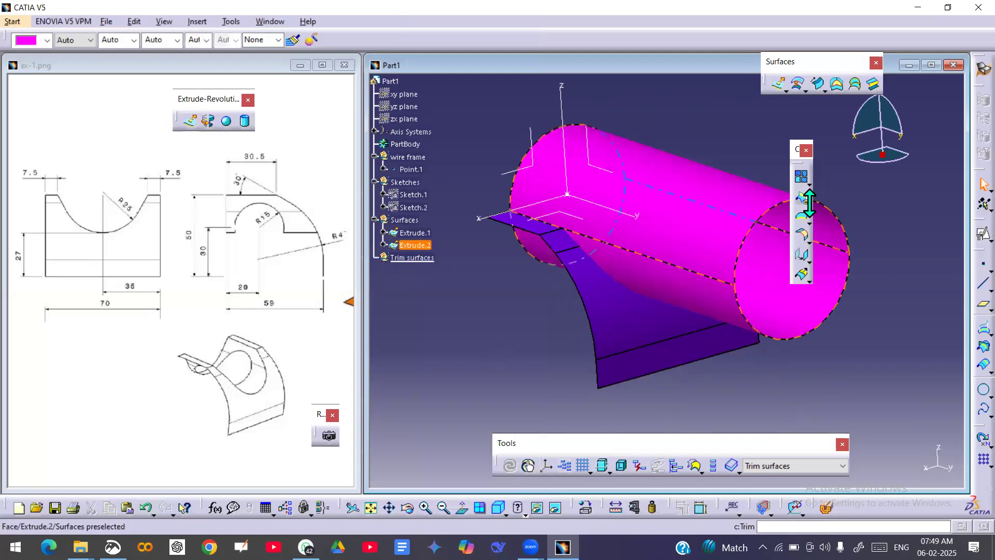
left_click(809, 222)
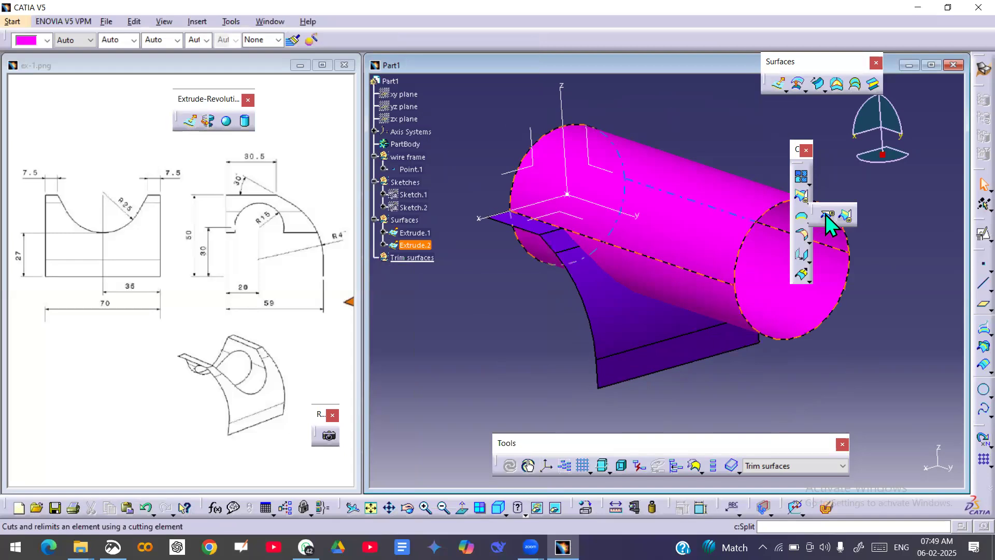
left_click(825, 214)
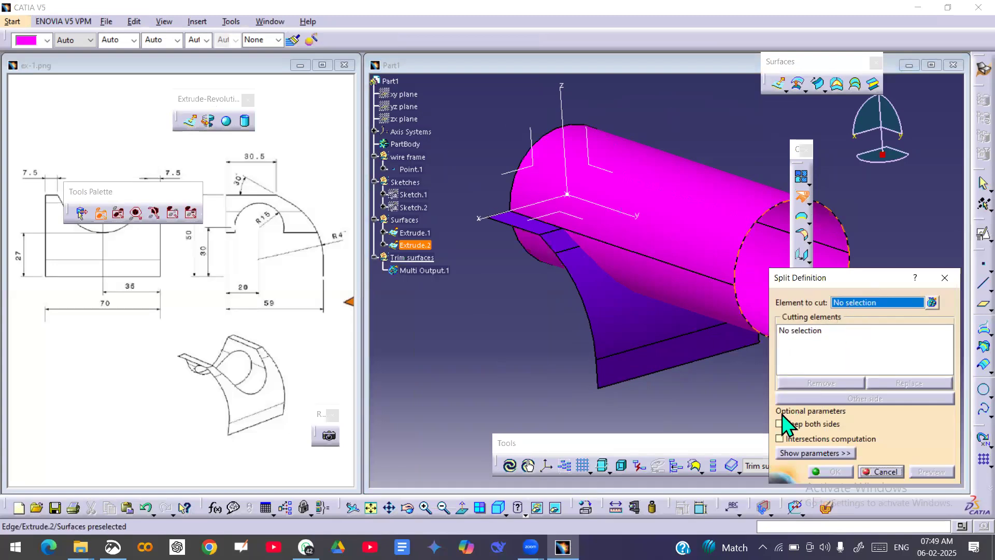
left_click(624, 324)
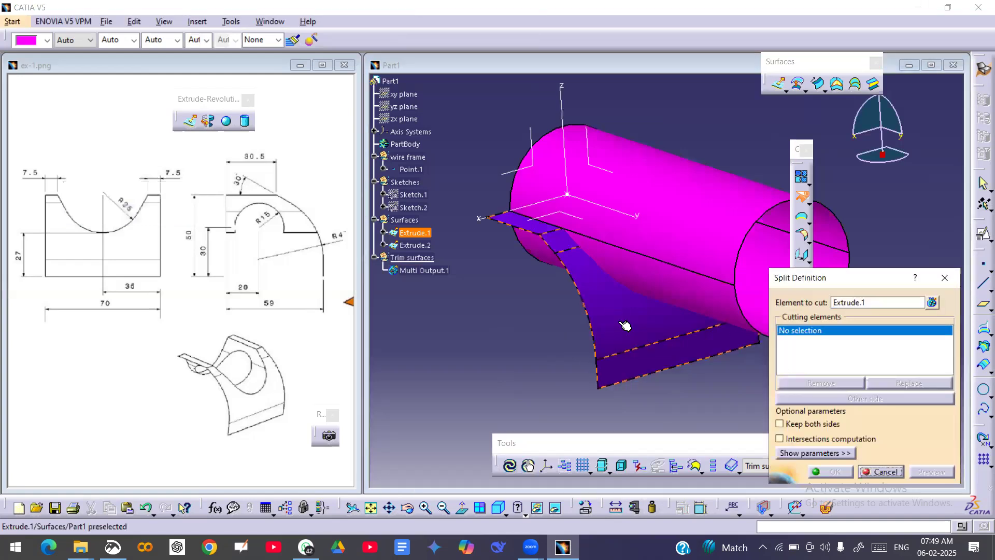
left_click(711, 195)
middle_click_drag(710, 195, 591, 248)
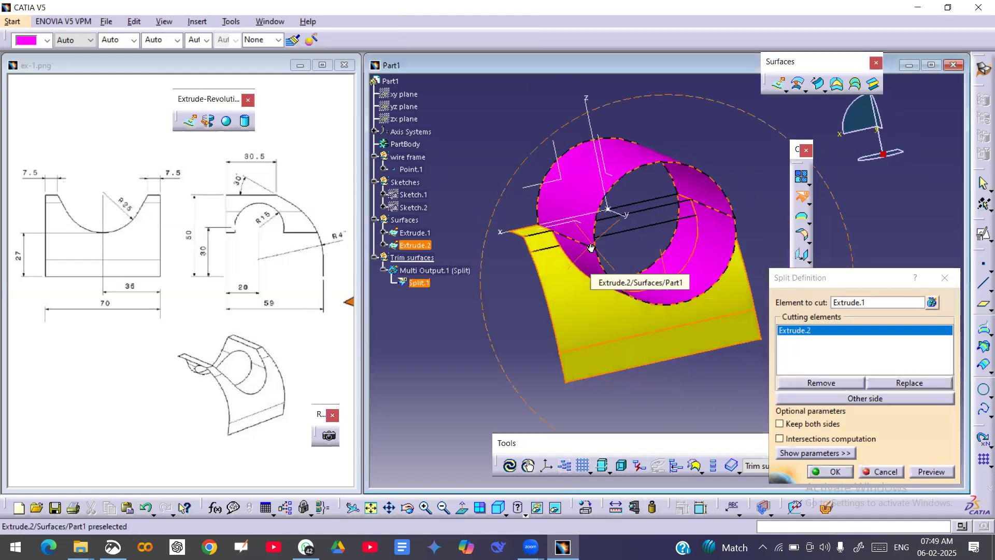
left_click(861, 398)
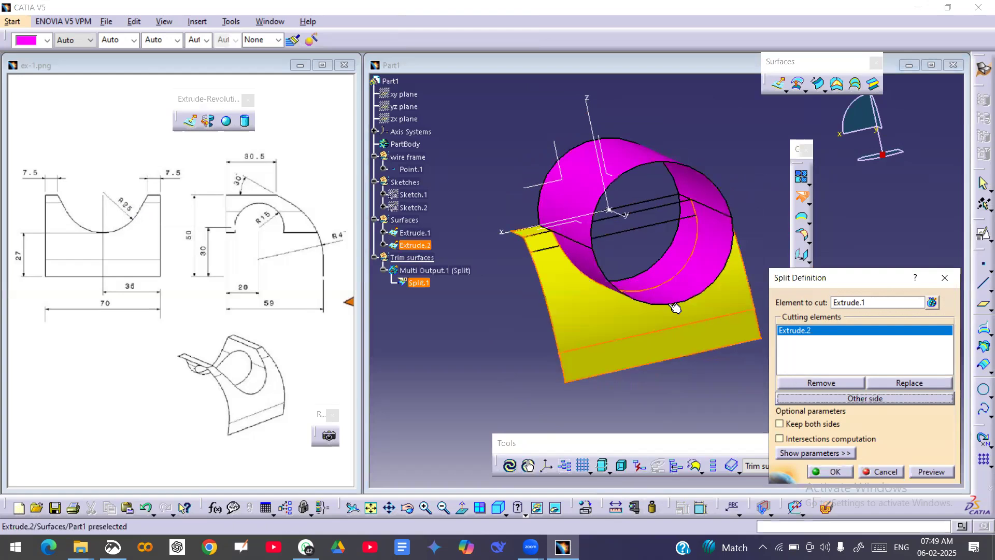
left_click(840, 472)
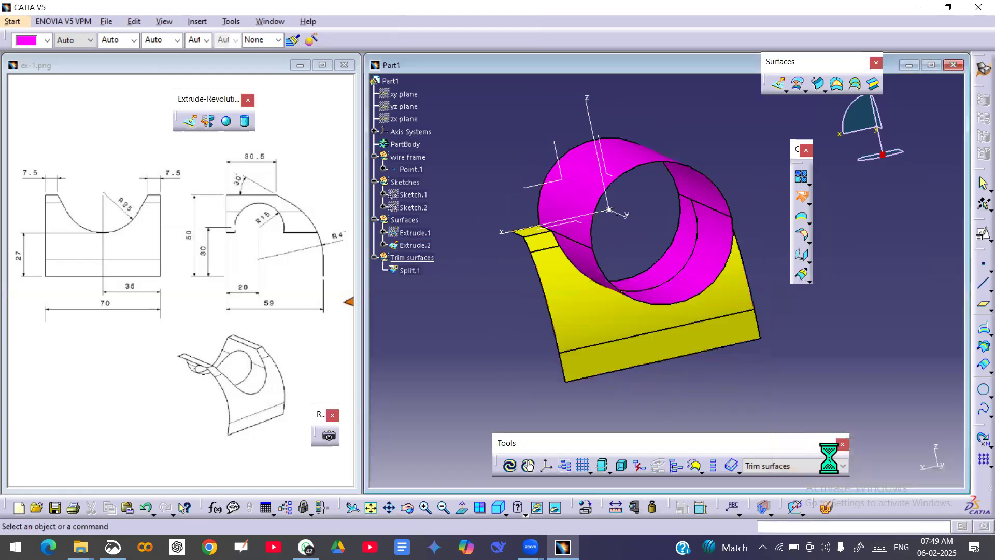
Hide the cylindrical Extrude.2 surface and inspect the remaining split surface.
middle_click_drag(791, 353, 783, 370)
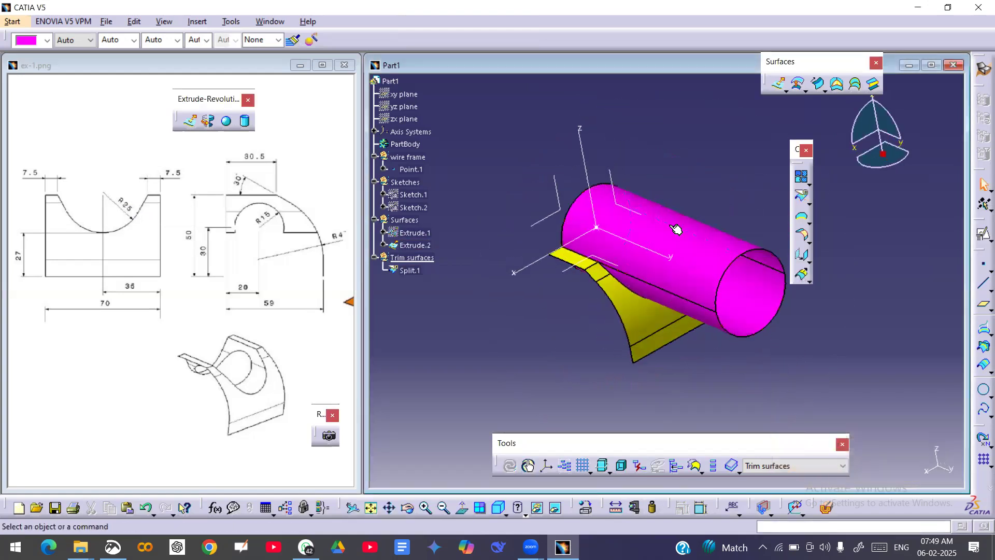
right_click(692, 243)
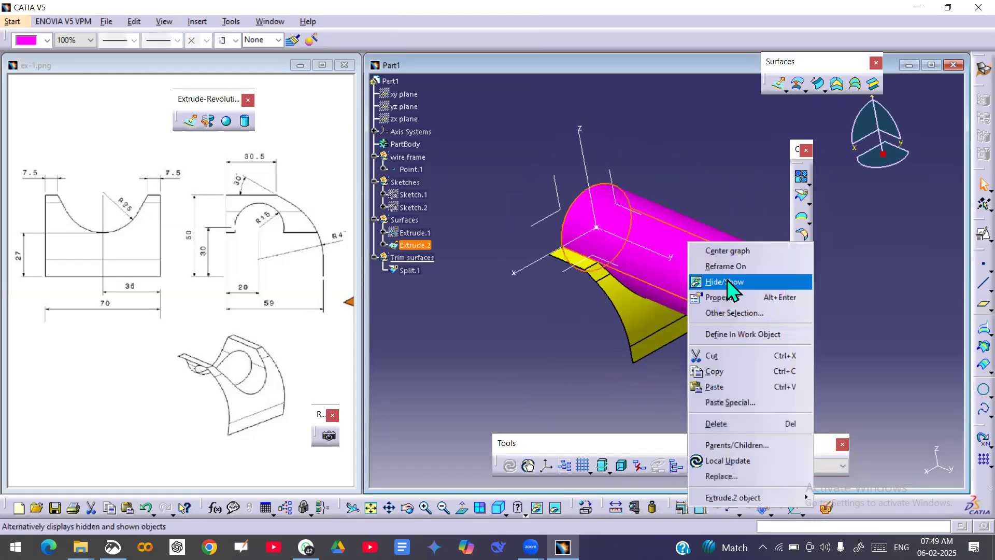
left_click(726, 281)
middle_click_drag(688, 338, 695, 311)
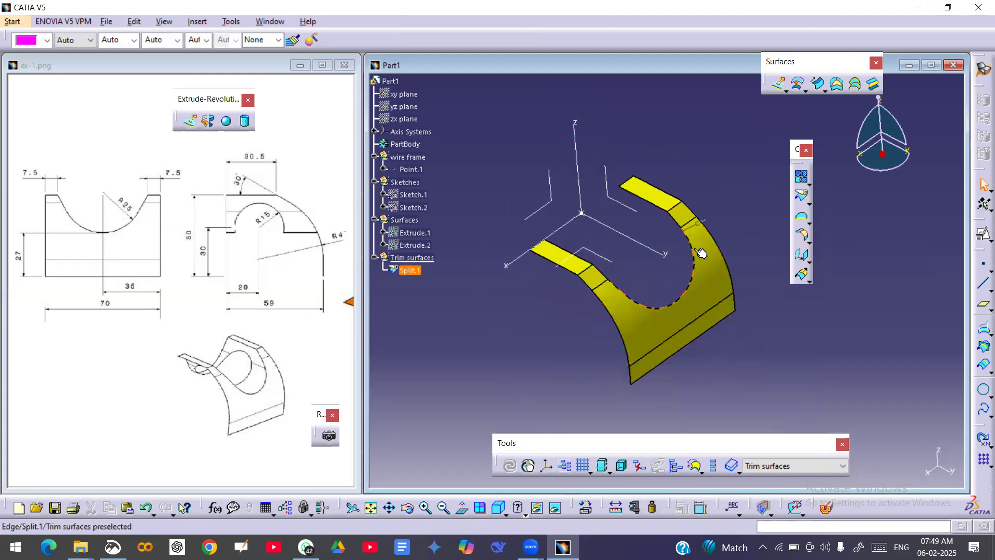
middle_click_drag(720, 370, 730, 477)
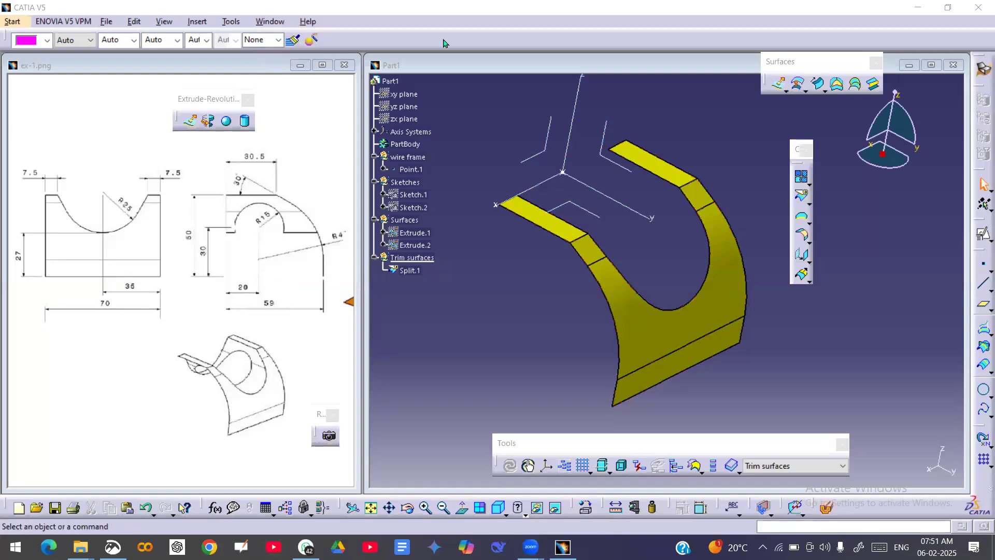
Define the Sketches geometrical set as the in-work object.
left_click(418, 337)
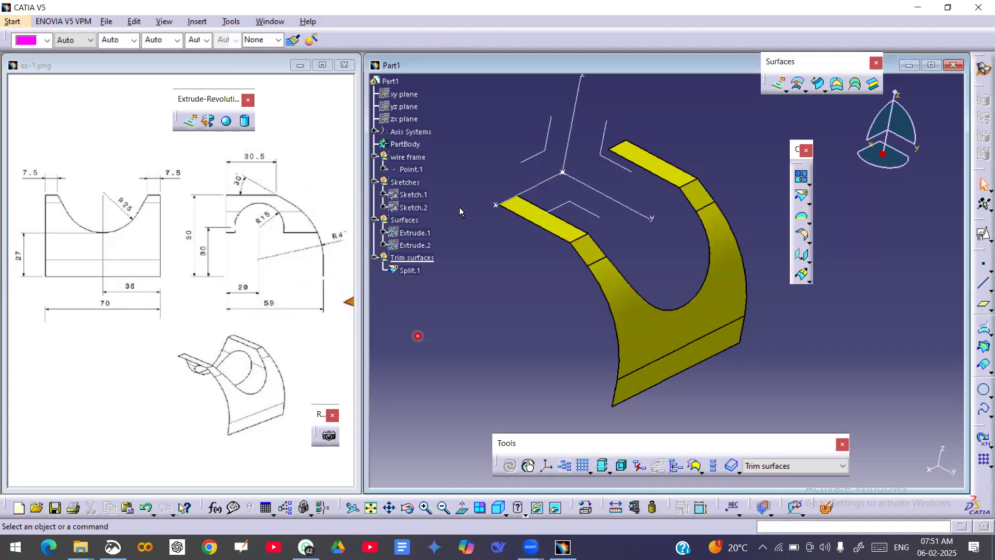
left_click(406, 183)
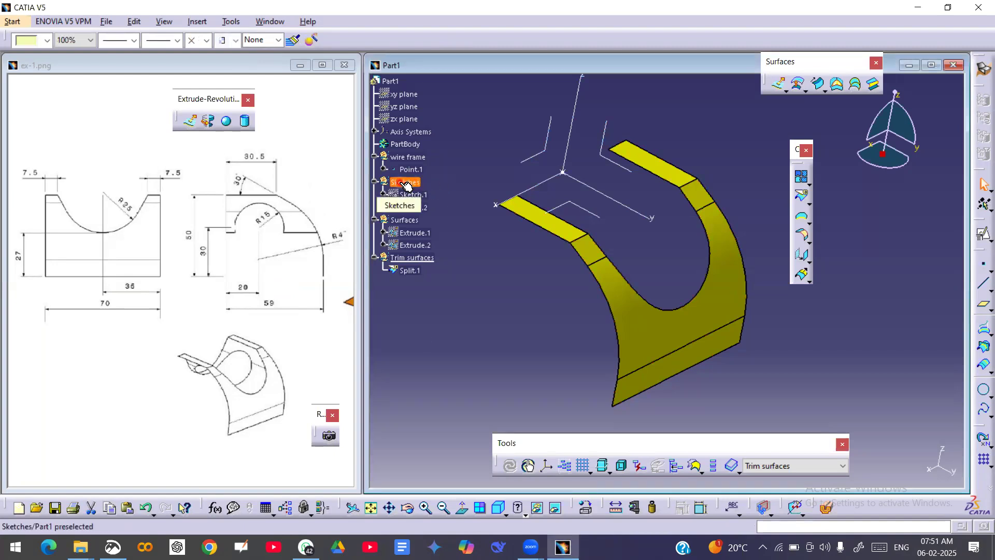
right_click(406, 183)
left_click(454, 276)
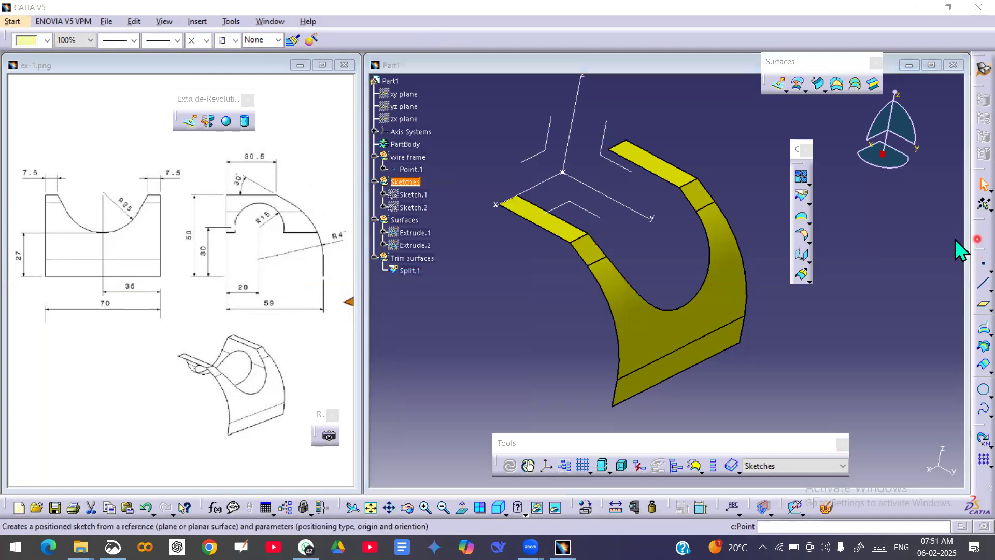
Create a positioned sketch on the absolute axis system's yz plane, with its origin set as the projection point of Point.1.
left_click(981, 235)
mouse_move(678, 338)
middle_mouse_down()
mouse_move(608, 270)
mouse_move(652, 342)
mouse_move(644, 278)
mouse_move(678, 266)
mouse_move(666, 285)
mouse_move(678, 297)
mouse_move(684, 267)
middle_mouse_up()
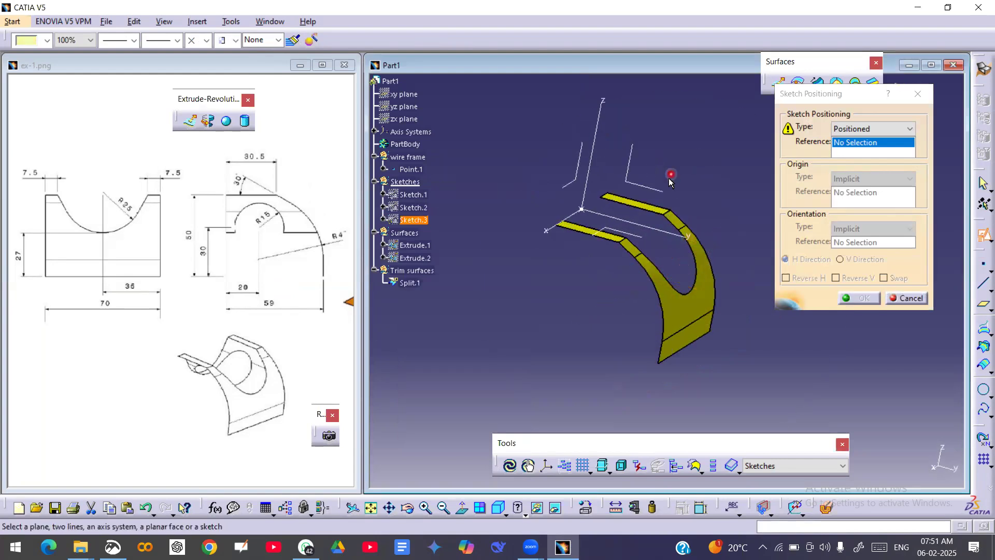
left_click(637, 185)
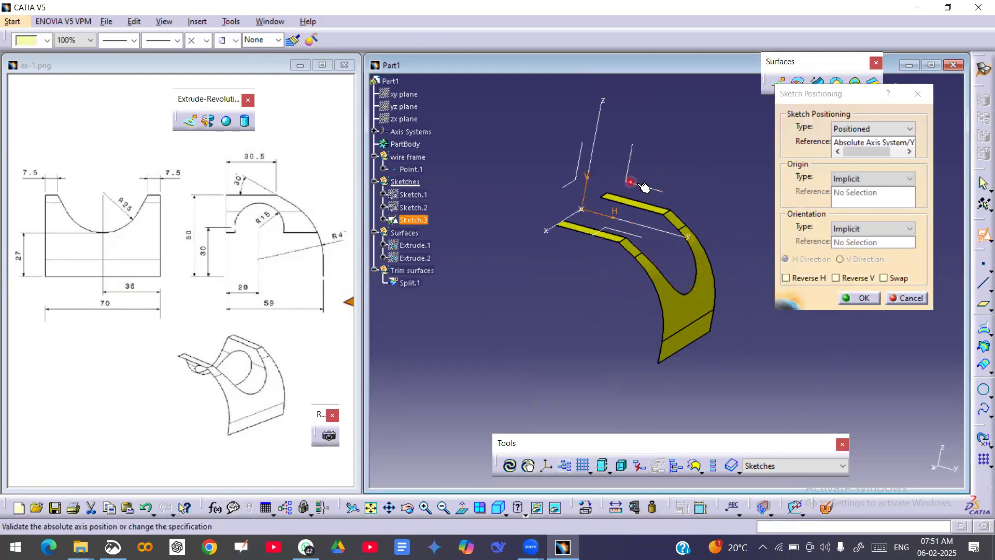
left_click(875, 182)
left_click(886, 215)
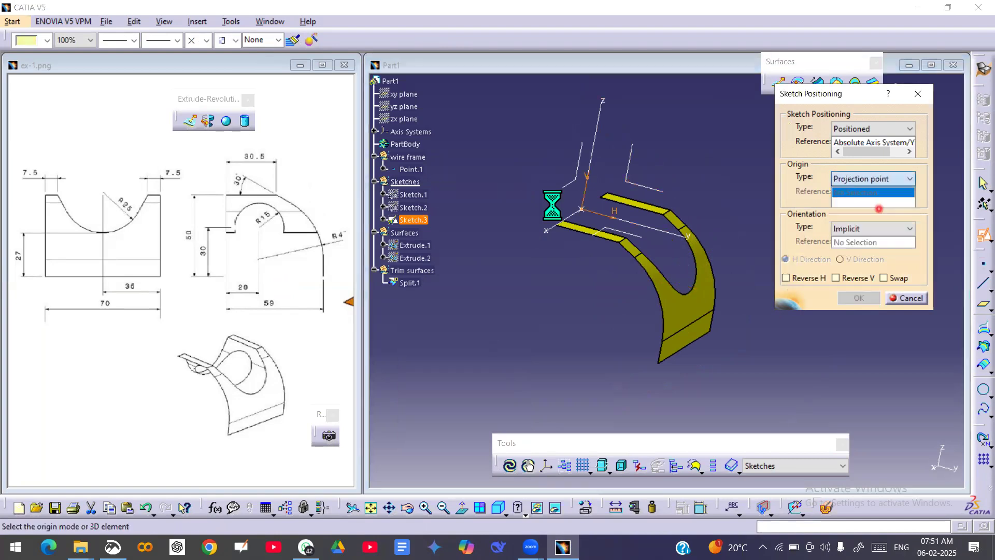
left_click(410, 170)
middle_click_drag(600, 223, 696, 273)
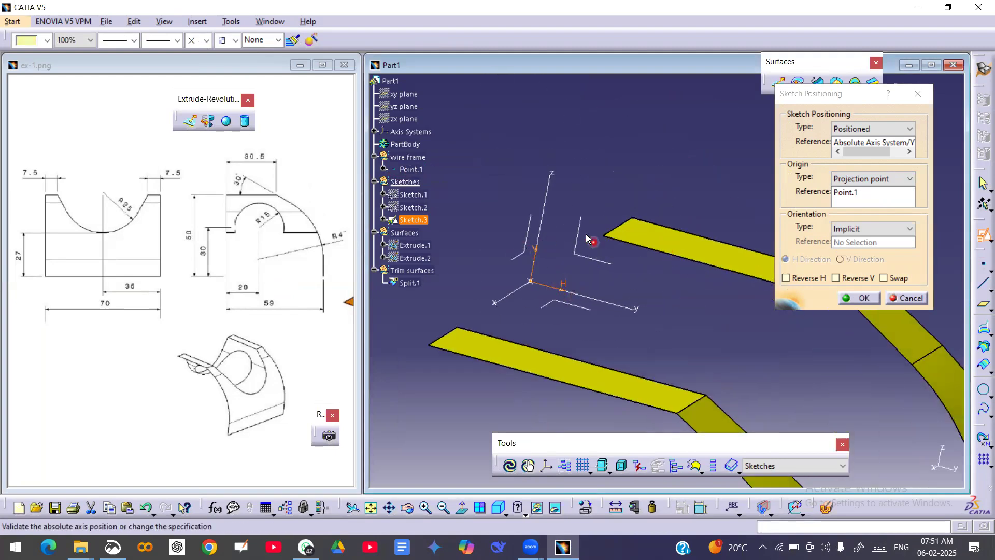
middle_click_drag(578, 202, 637, 233)
left_click(863, 298)
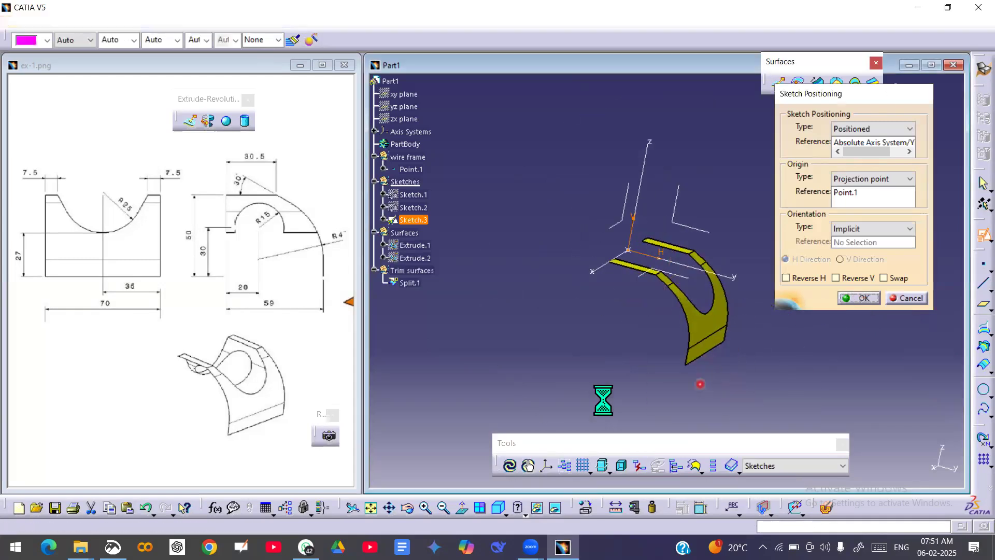
Draw a circle of 15 mm radius below the H axis, inside the curved side profile.
middle_click_drag(620, 371, 630, 298)
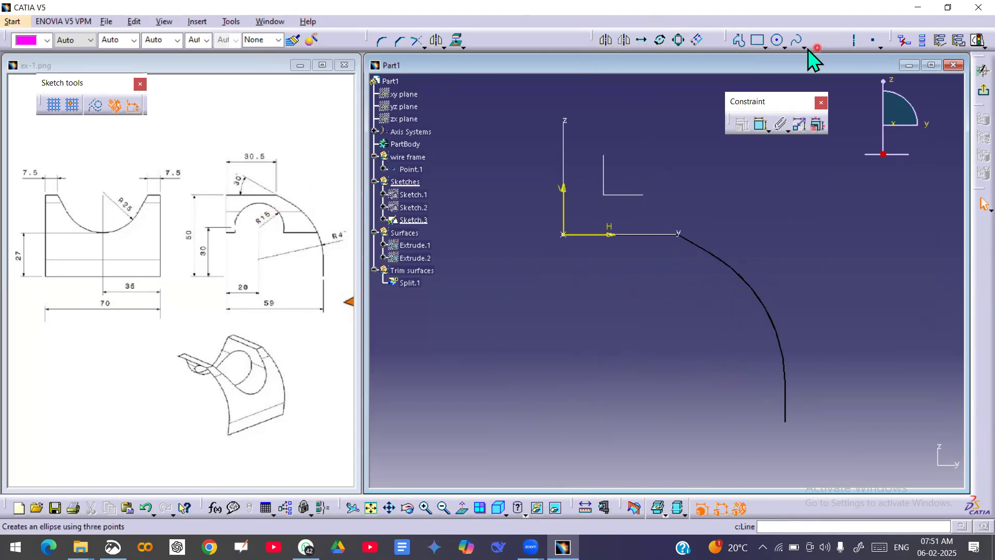
left_click(779, 40)
left_click(425, 107)
type("15mm")
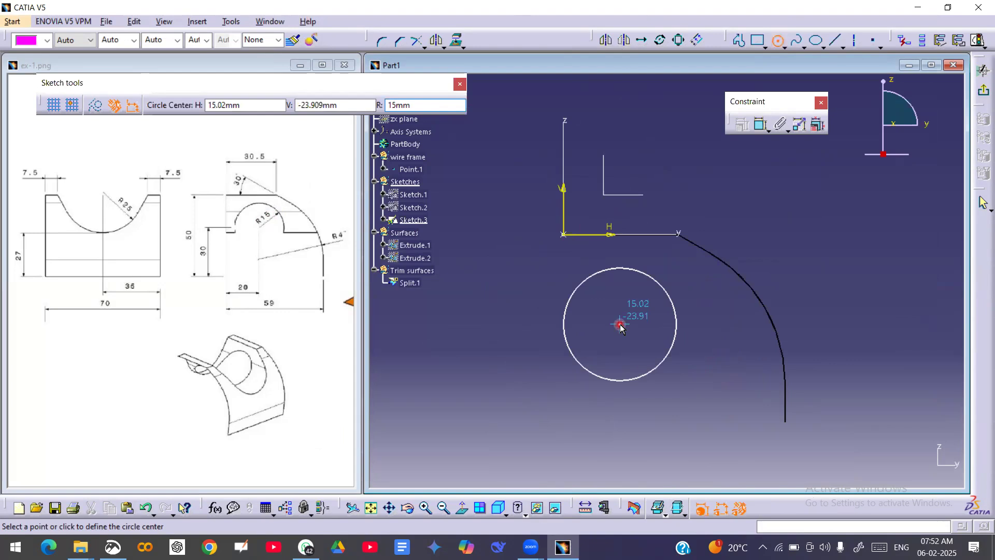
left_click(645, 320)
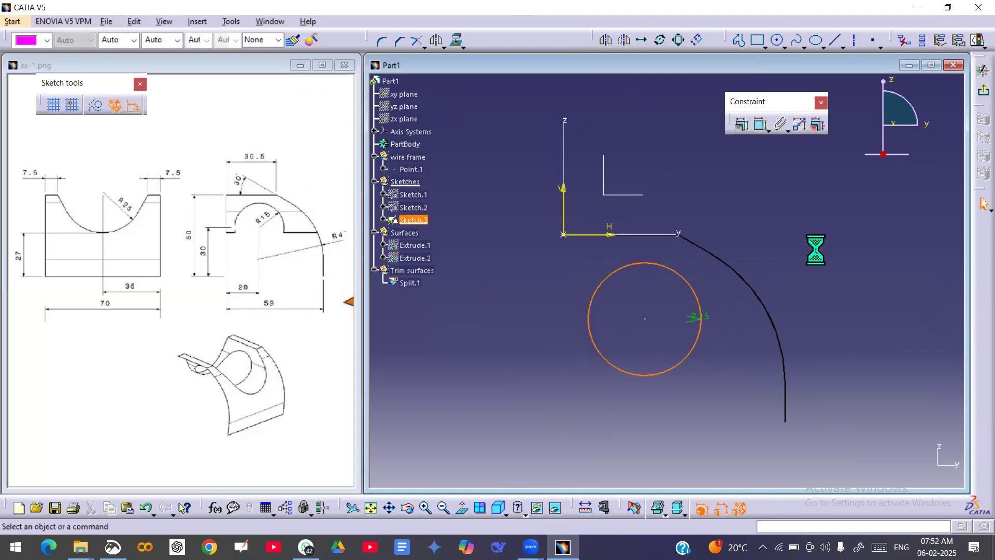
Dimension the vertical distance from the circle's centre to the lower end of the side profile and set it to 30 mm.
left_click(760, 129)
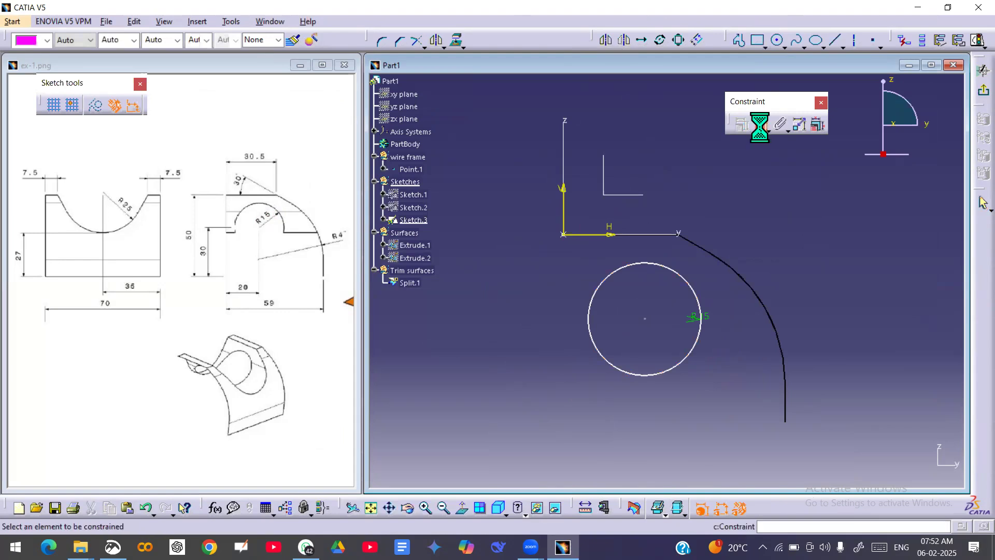
left_click(647, 319)
left_click(786, 420)
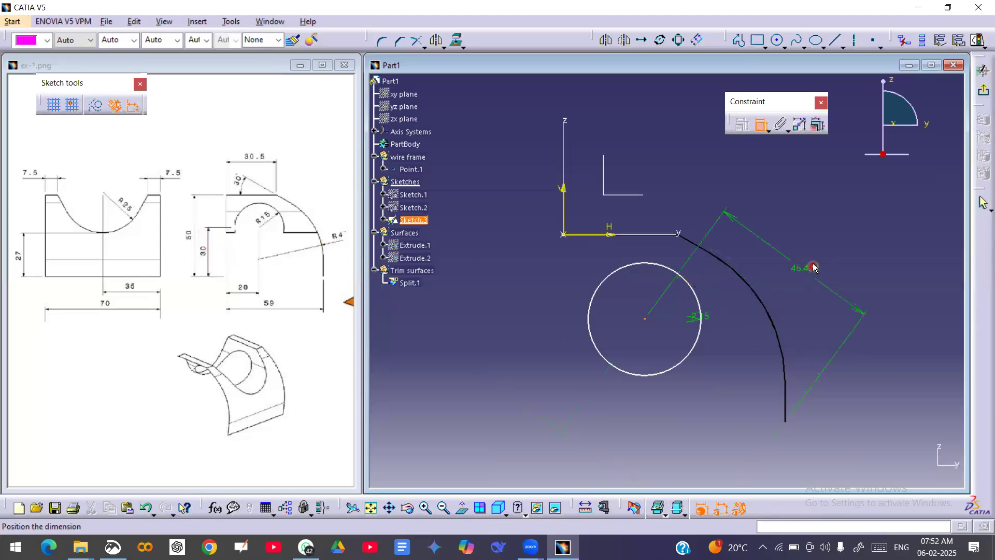
right_click(818, 251)
left_click(850, 297)
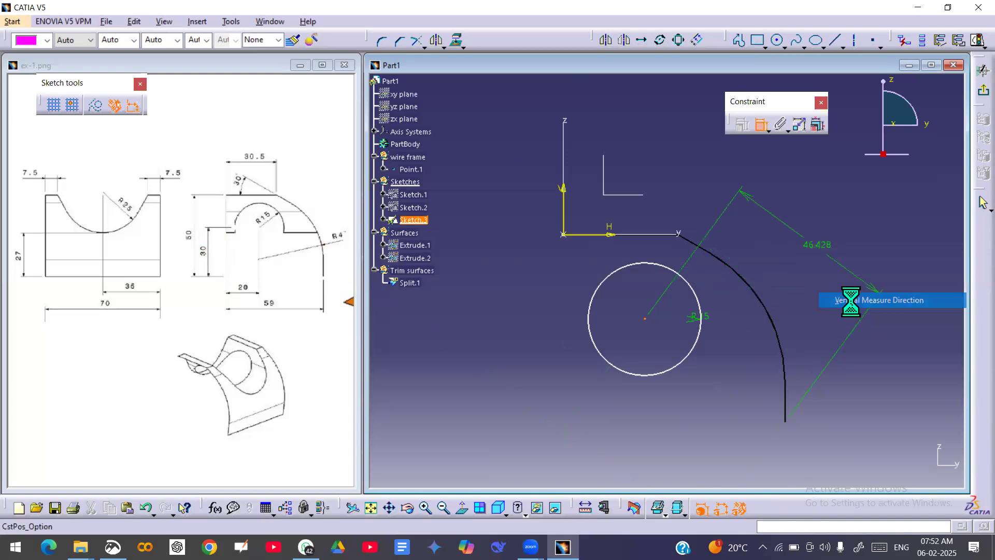
left_click(869, 383)
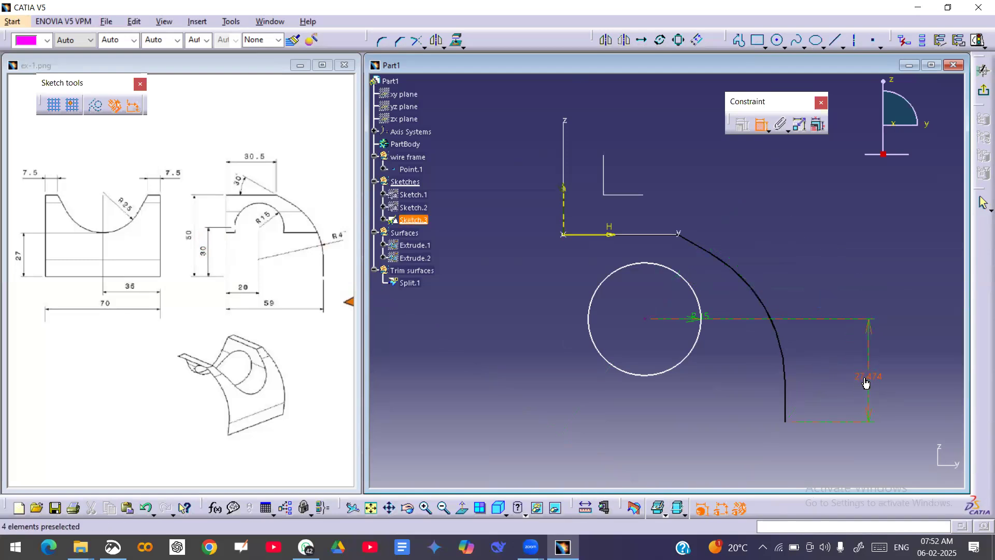
double_click(866, 383)
type("30")
key("Return")
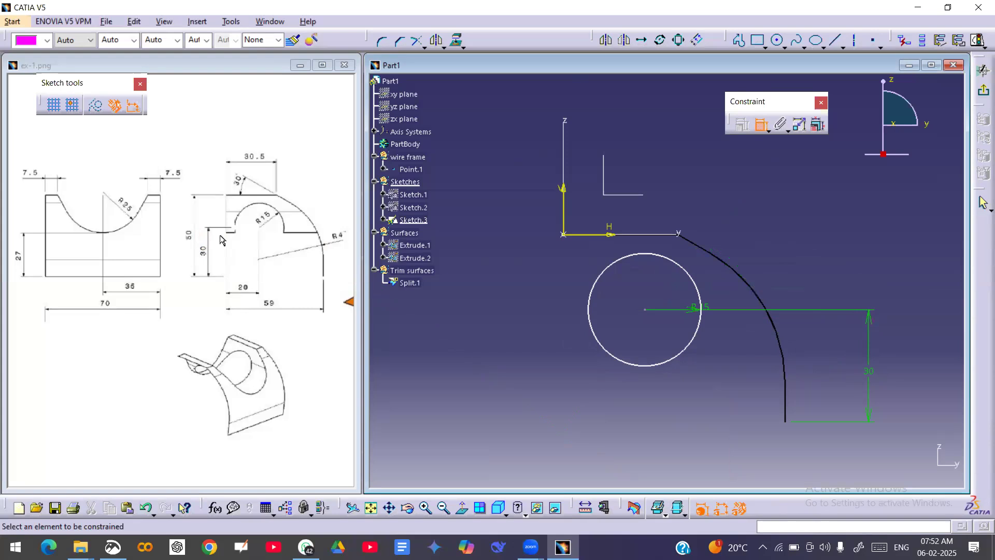
Dimension the horizontal distance from the vertical axis to the circle's centre and set it to 20 mm.
left_click(562, 206)
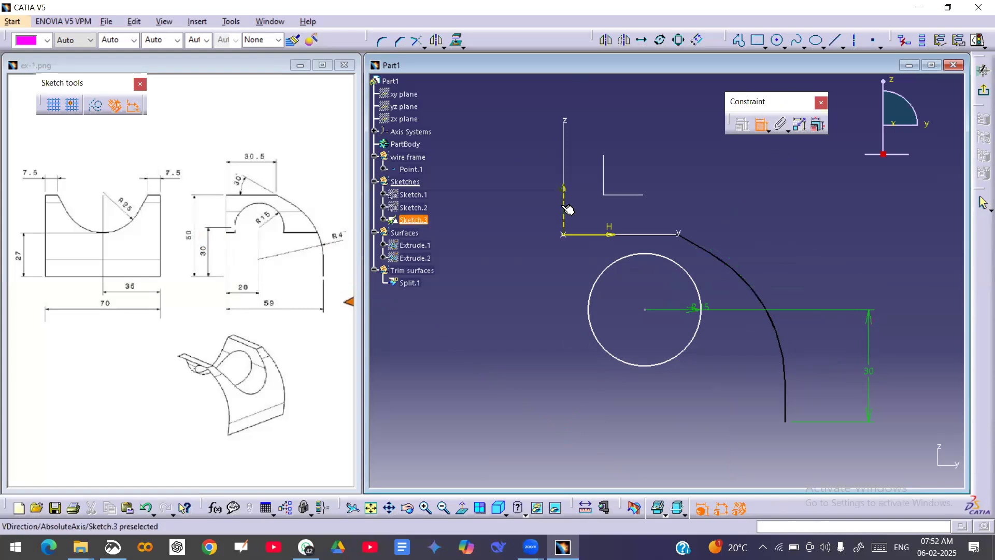
left_click(646, 311)
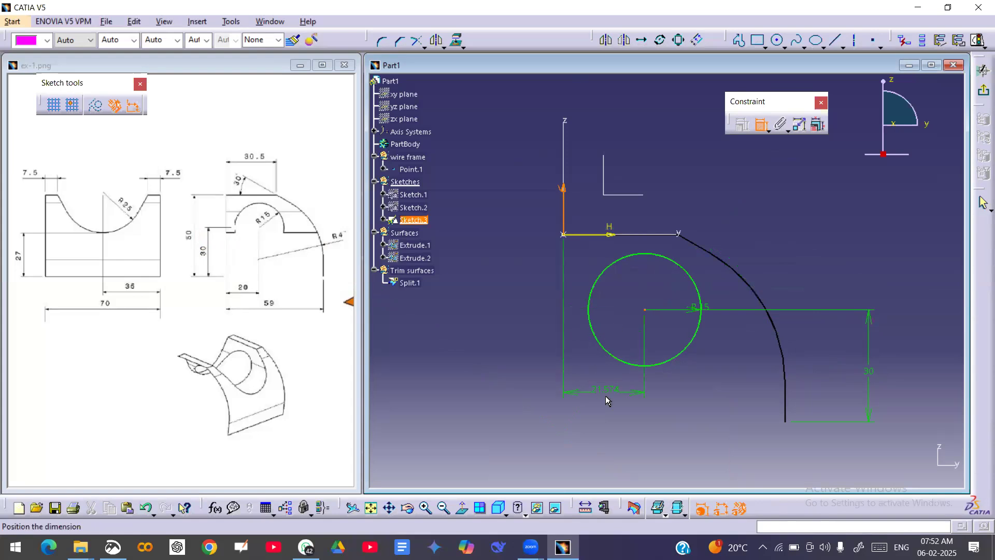
left_click(607, 401)
double_click(601, 392)
type("30")
key("Return")
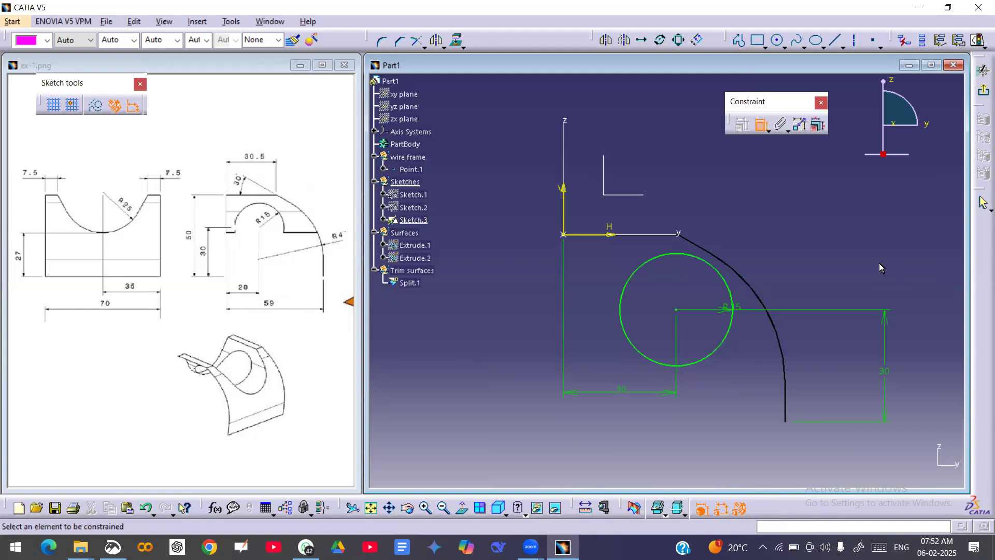
double_click(619, 395)
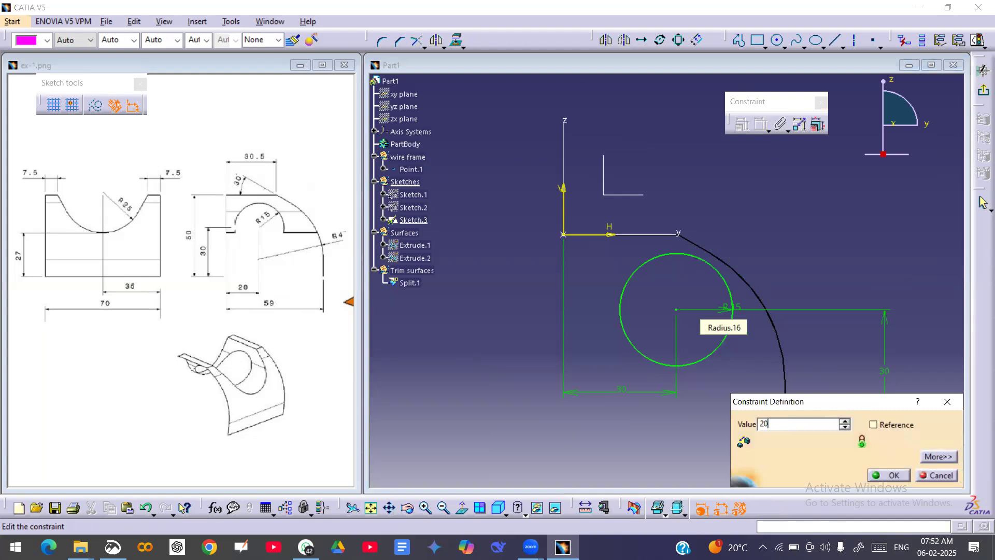
key("Return")
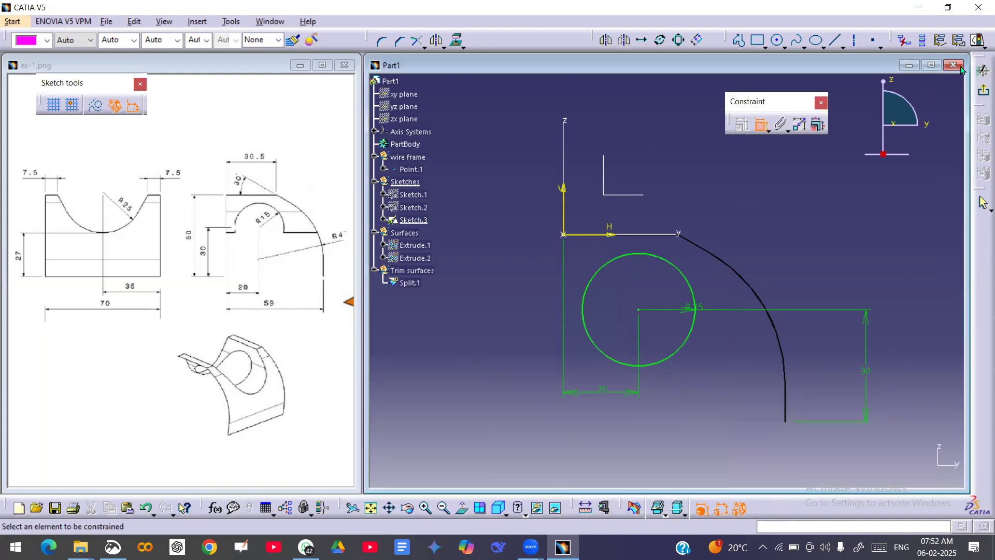
Check the circle sketch's solving status and exit the sketch.
left_click(956, 42)
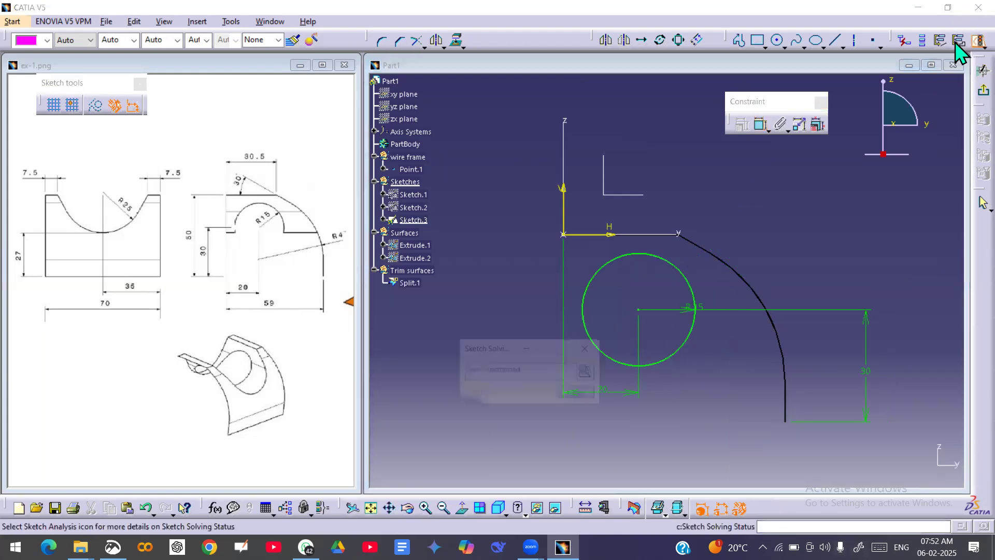
left_click(581, 393)
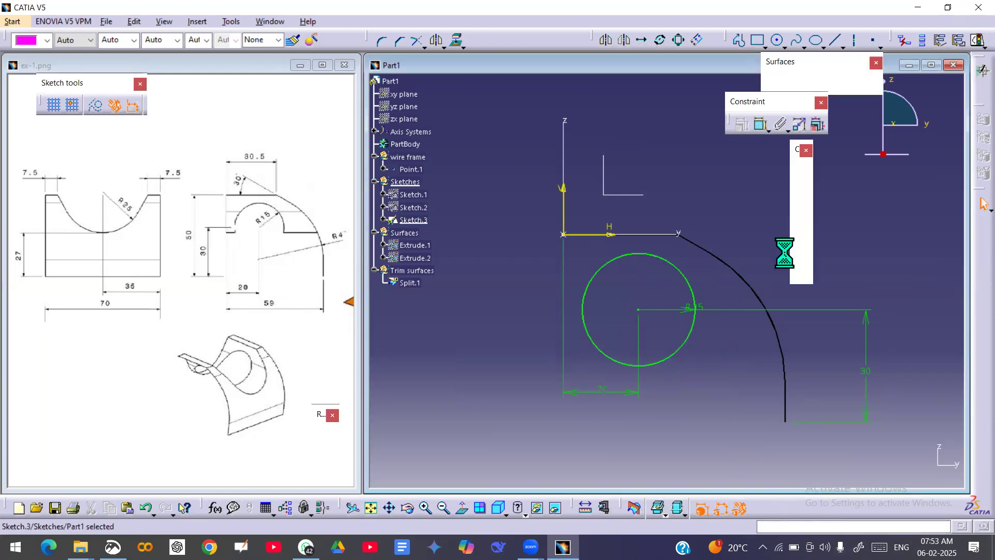
mouse_move(714, 276)
middle_mouse_down()
mouse_move(669, 291)
mouse_move(662, 307)
mouse_move(658, 289)
middle_mouse_up()
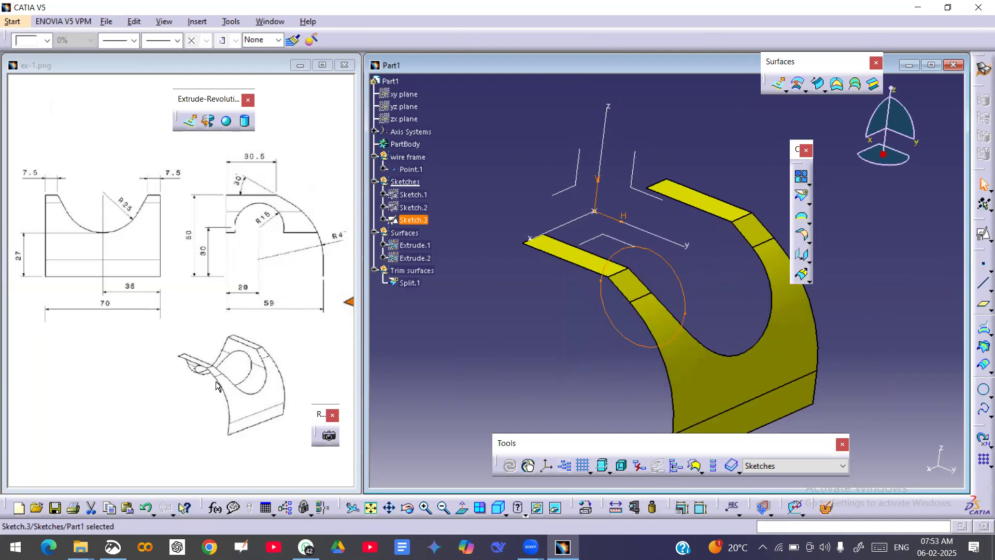
Make the Surfaces set current and extrude the R15 circle sketch as a surface by 130 mm with mirrored extent.
right_click(404, 232)
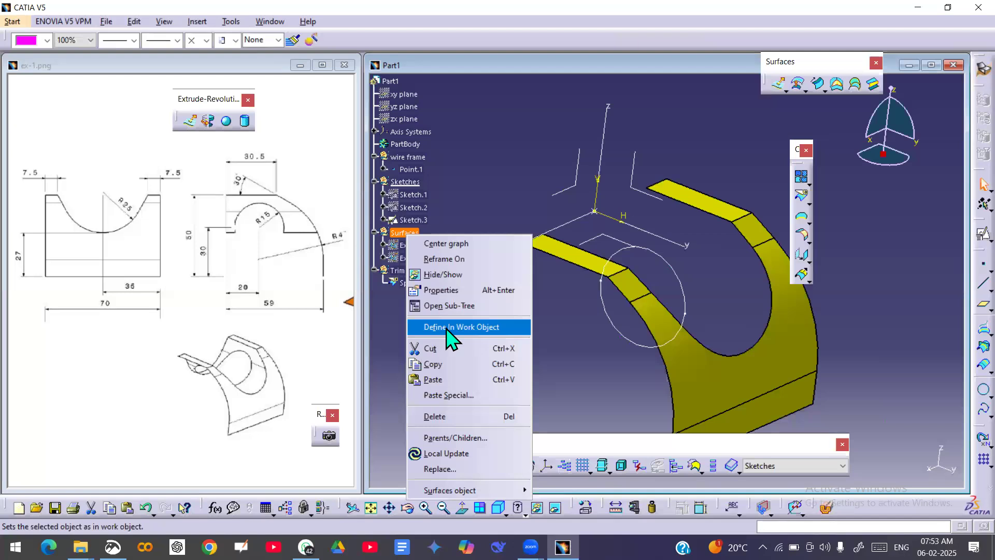
left_click(448, 328)
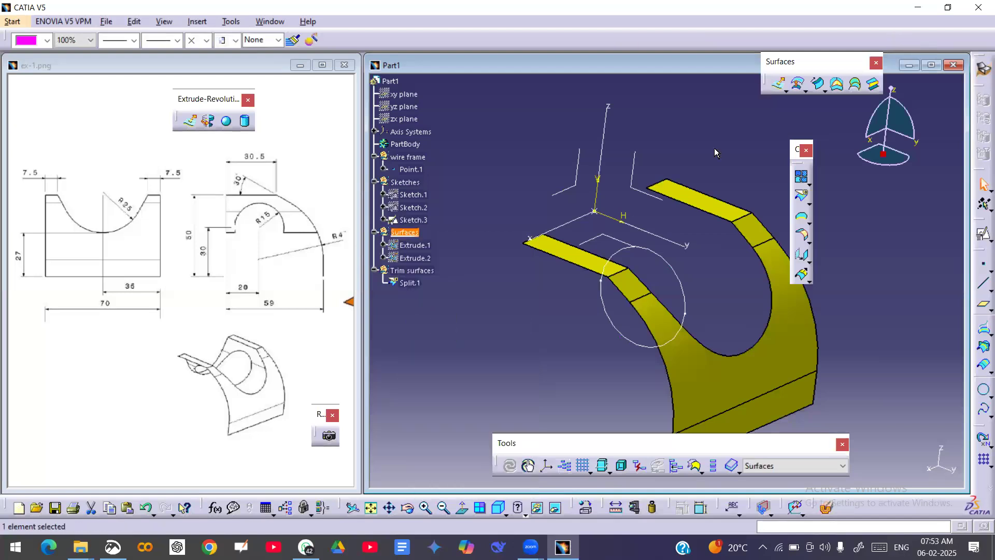
left_click(779, 85)
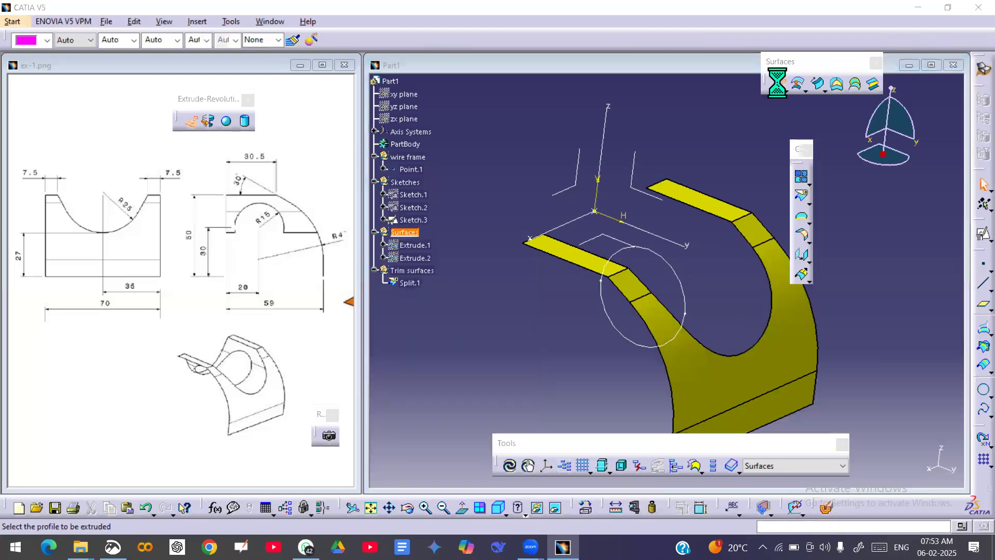
left_click(684, 281)
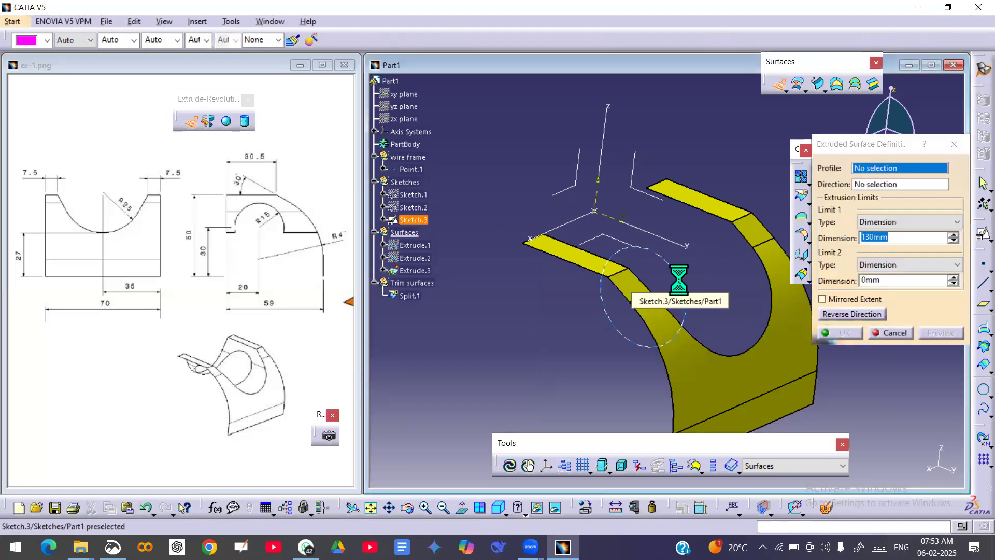
middle_click_drag(672, 268, 721, 231)
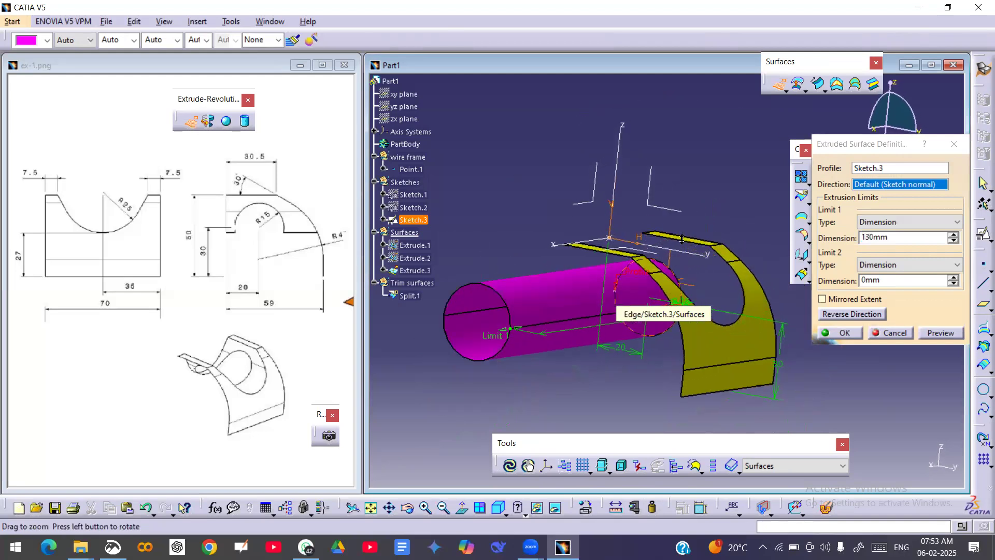
left_click(822, 299)
middle_click_drag(726, 342, 706, 326)
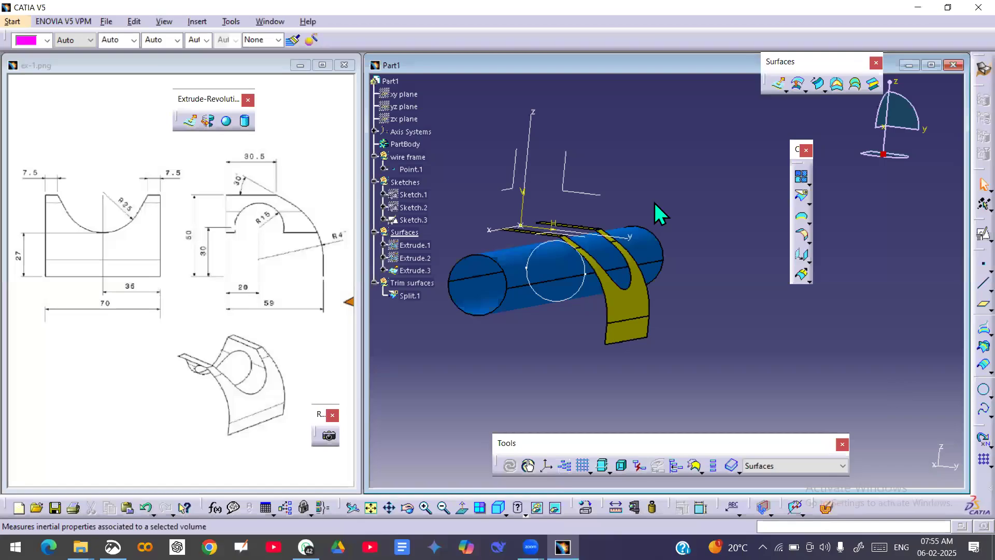
Hide the R15 circle sketch and the split side-profile surface.
mouse_move(601, 328)
middle_mouse_down()
mouse_move(585, 342)
mouse_move(566, 333)
mouse_move(589, 340)
mouse_move(590, 332)
middle_mouse_up()
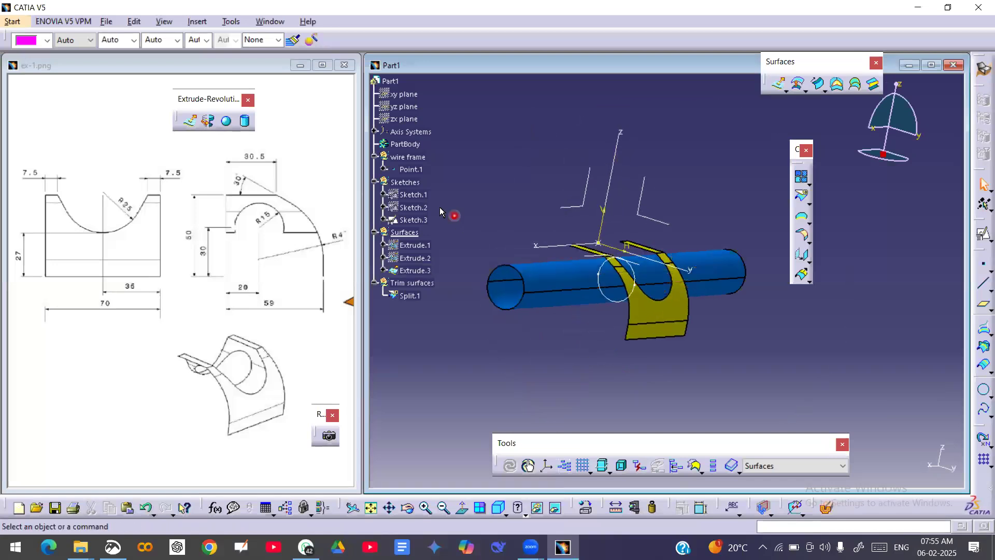
right_click(418, 221)
left_click(446, 257)
middle_click_drag(559, 309, 661, 314)
left_click(410, 297)
right_click(414, 299)
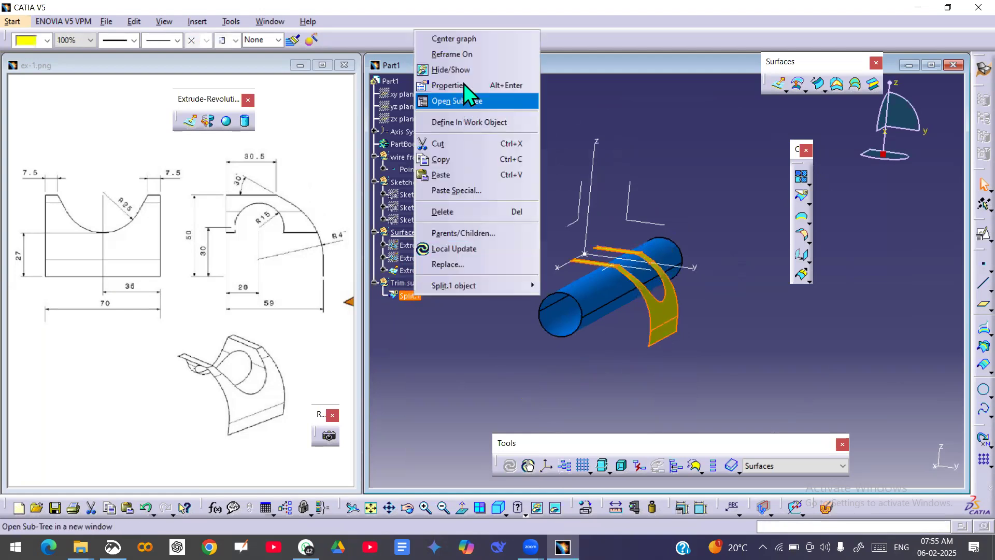
left_click(461, 69)
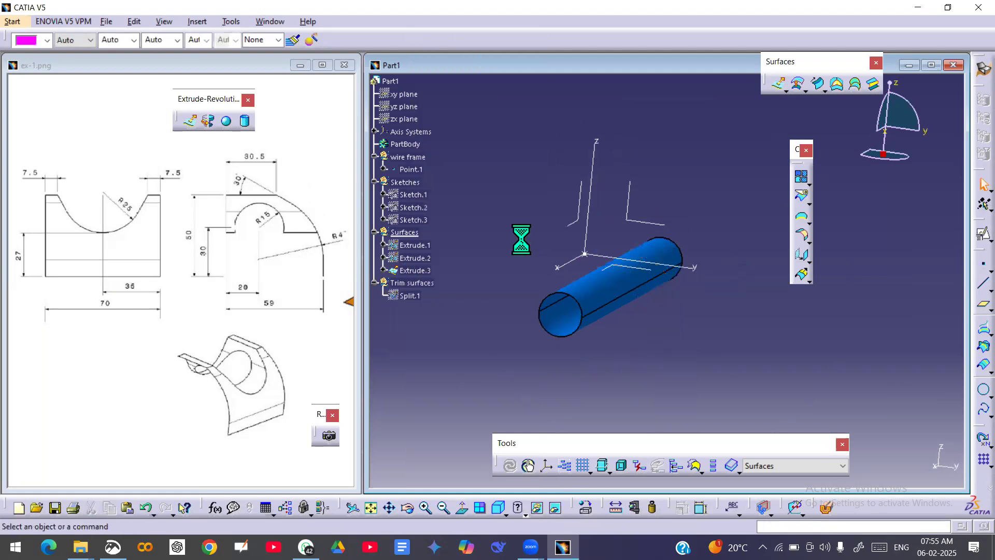
Show the original side-profile extrusion Extrude.1 and the R25 cylinder Extrude.2 again.
left_click(424, 249)
right_click(422, 250)
left_click(456, 285)
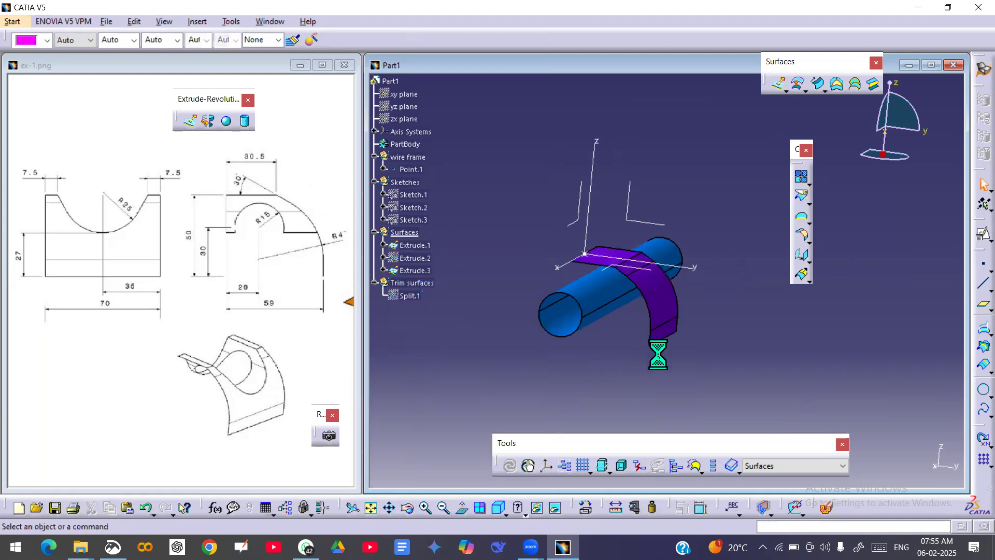
middle_click_drag(658, 354, 651, 312)
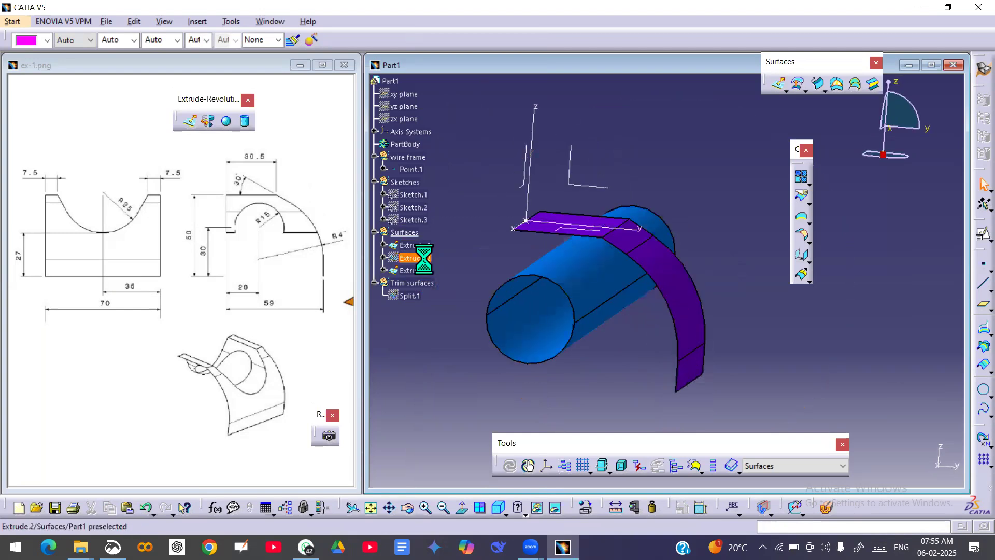
right_click(420, 258)
left_click(453, 291)
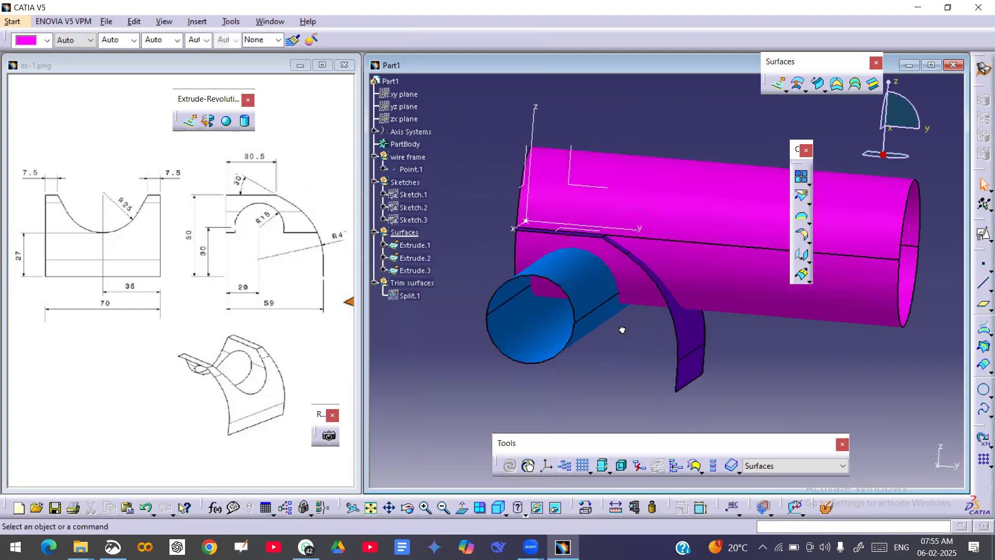
middle_click_drag(632, 288, 645, 318)
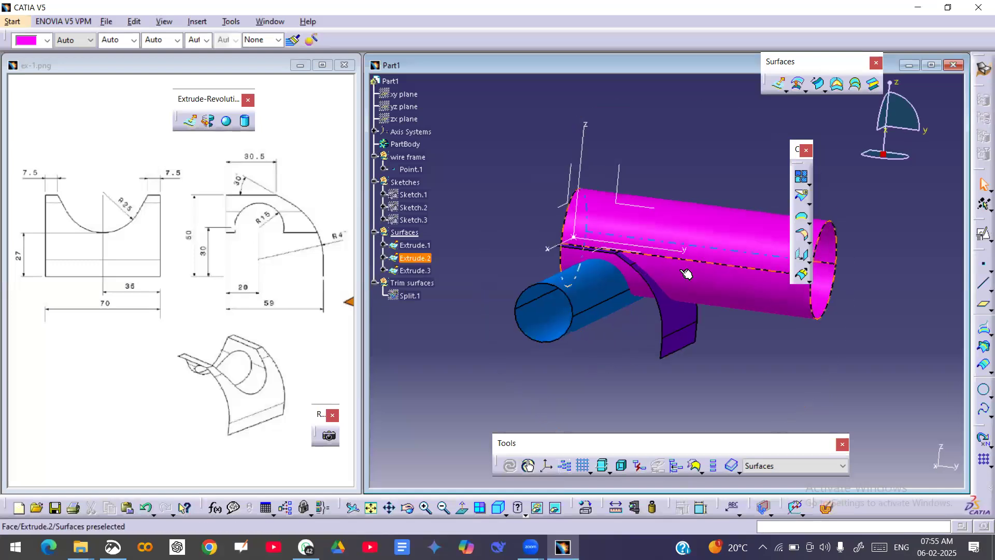
Trim the R25 cylinder and the side-profile surface together, keeping the notched profile and the cylinder portion beneath it.
middle_click_drag(685, 362, 708, 375)
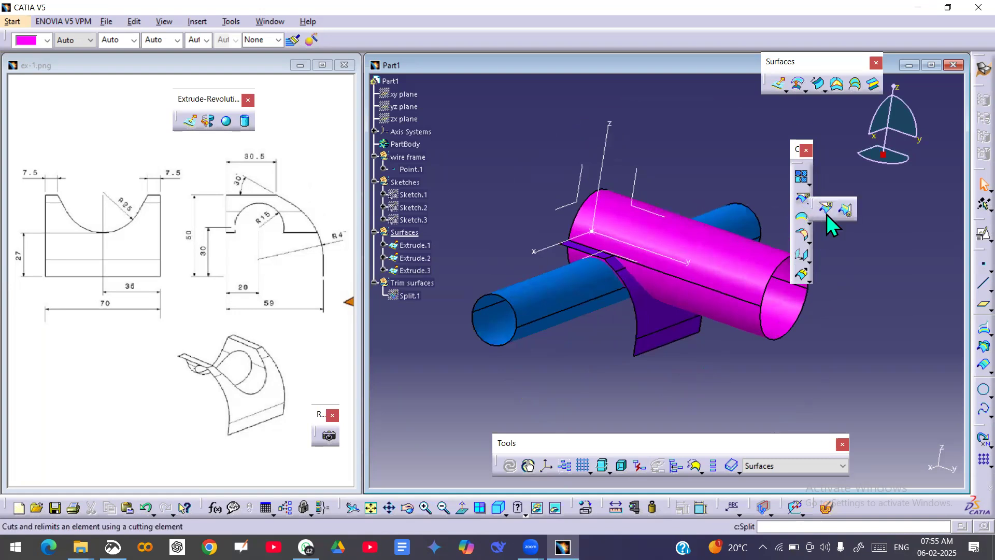
left_click(844, 209)
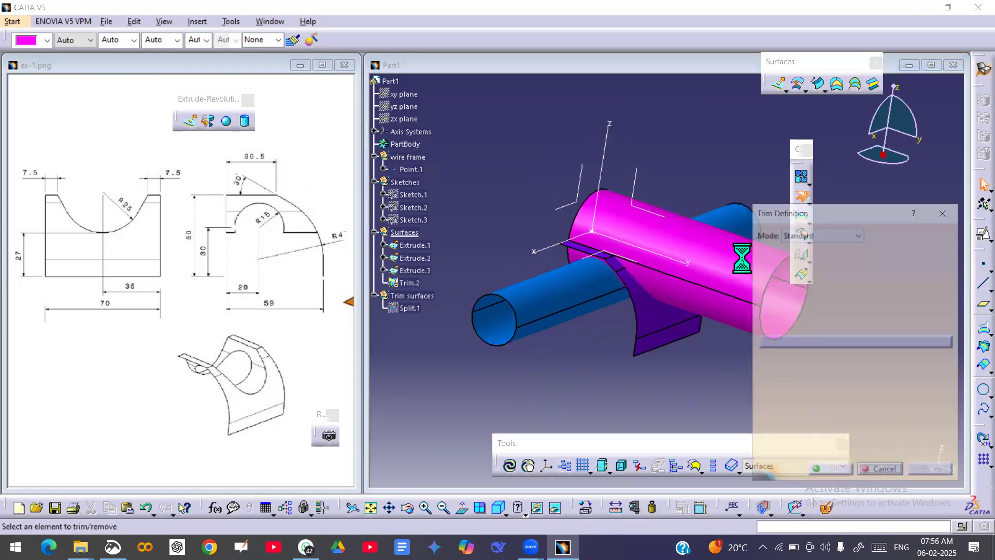
left_click(728, 263)
left_click(660, 325)
middle_click_drag(629, 363, 744, 328)
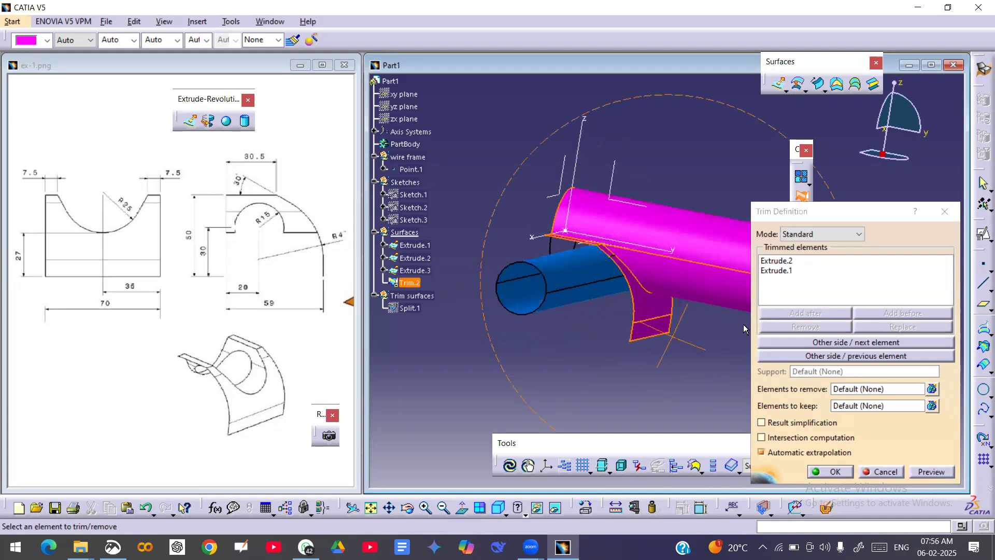
left_click(820, 355)
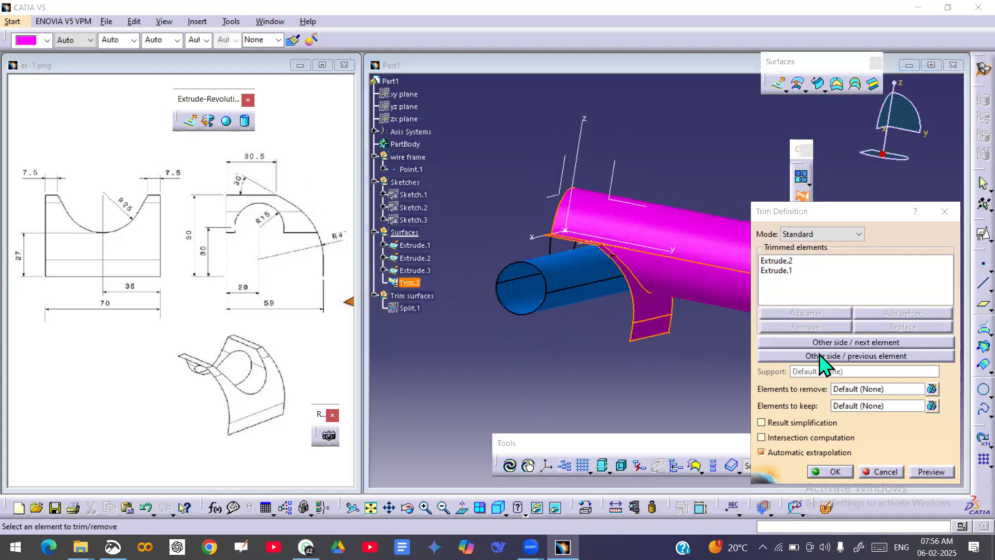
left_click(812, 343)
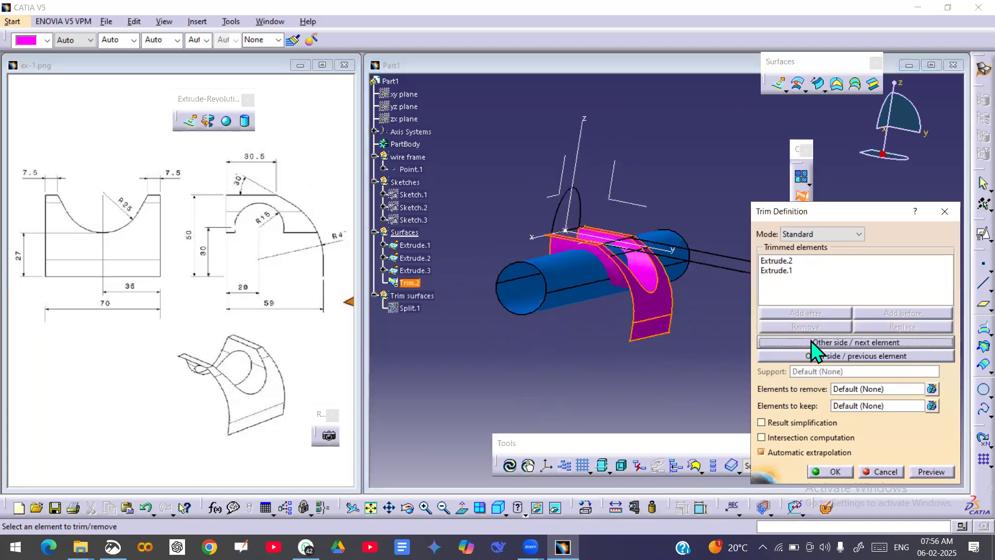
middle_click_drag(677, 306, 668, 271)
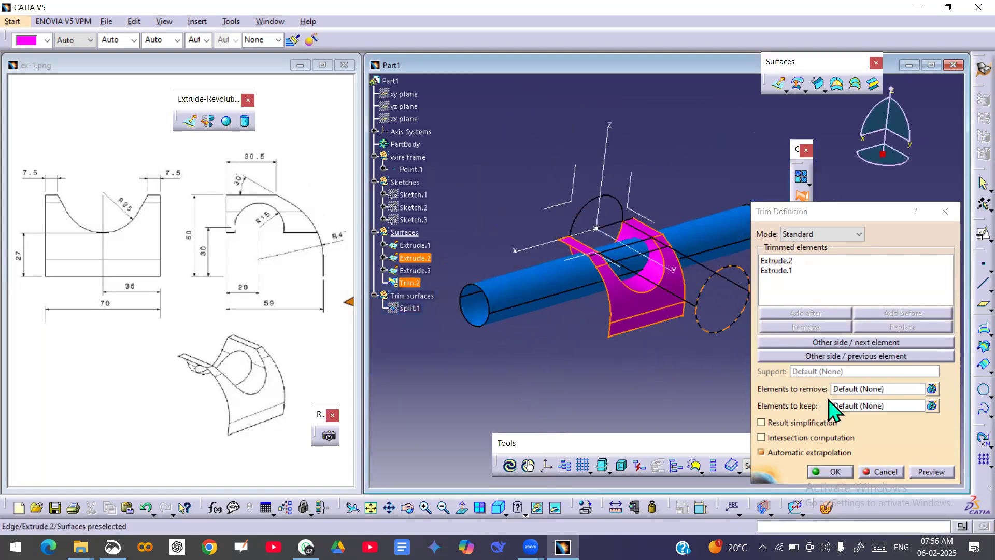
left_click(831, 472)
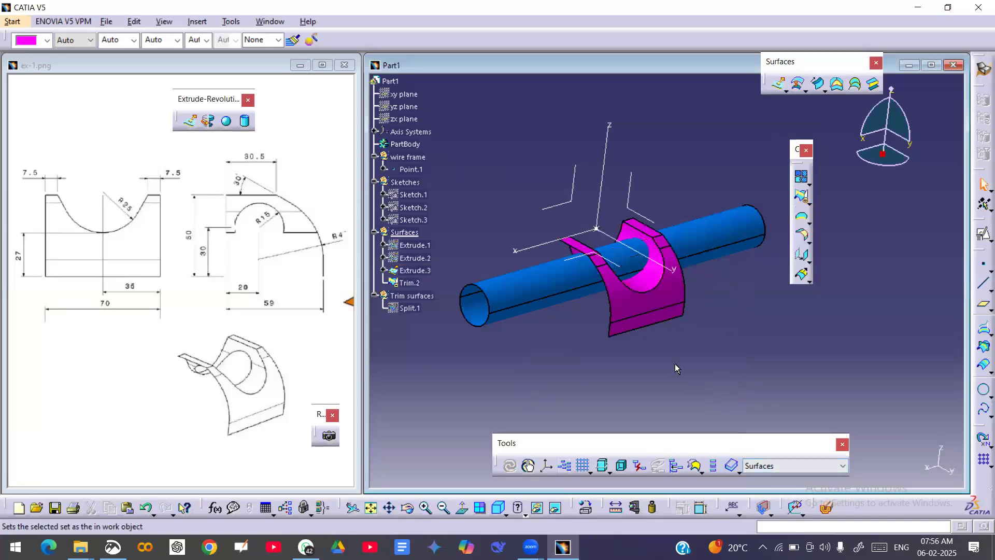
Move the trimmed surface into the Trim surfaces set and make that set the current work object.
middle_click_drag(687, 317, 725, 369)
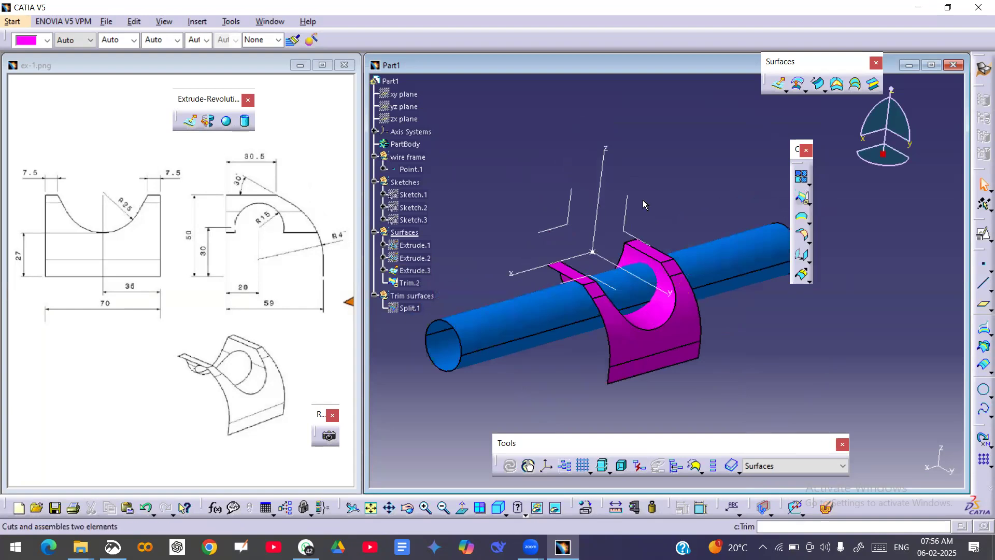
left_click(408, 283)
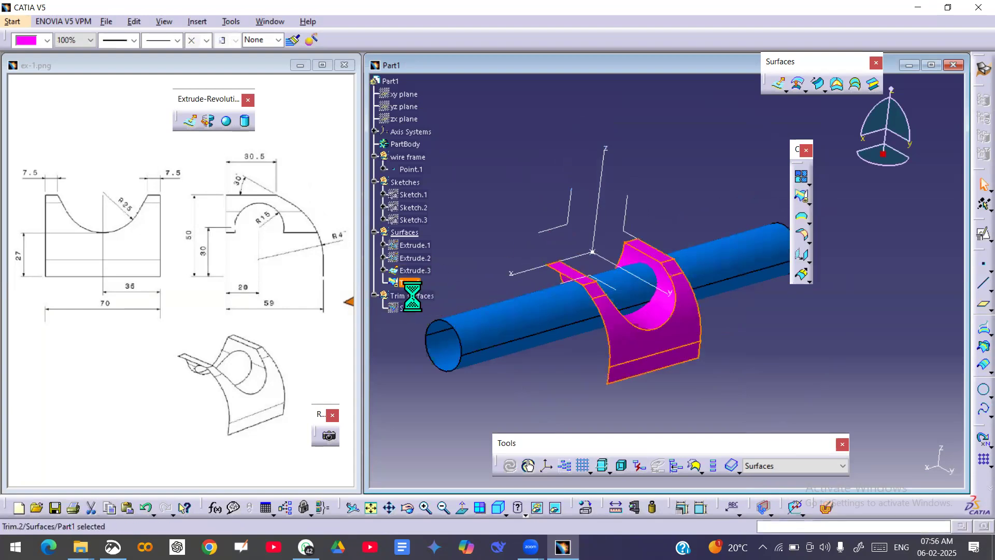
left_click_drag(417, 304, 419, 305)
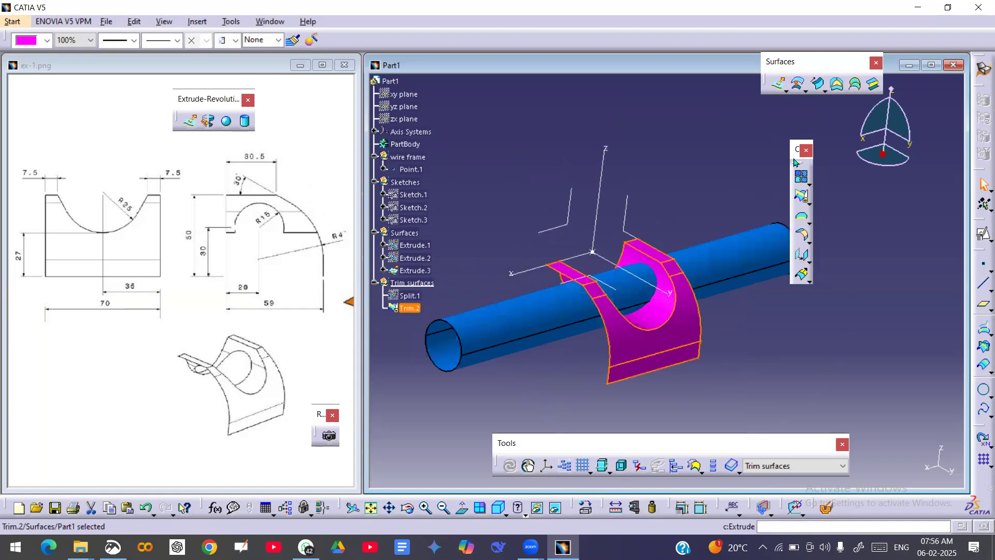
left_click(801, 193)
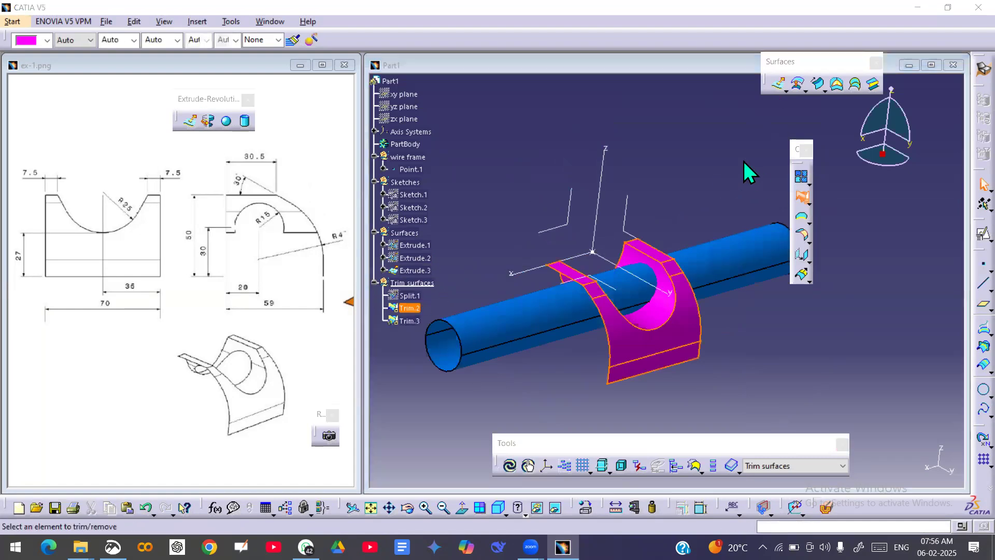
left_click(722, 265)
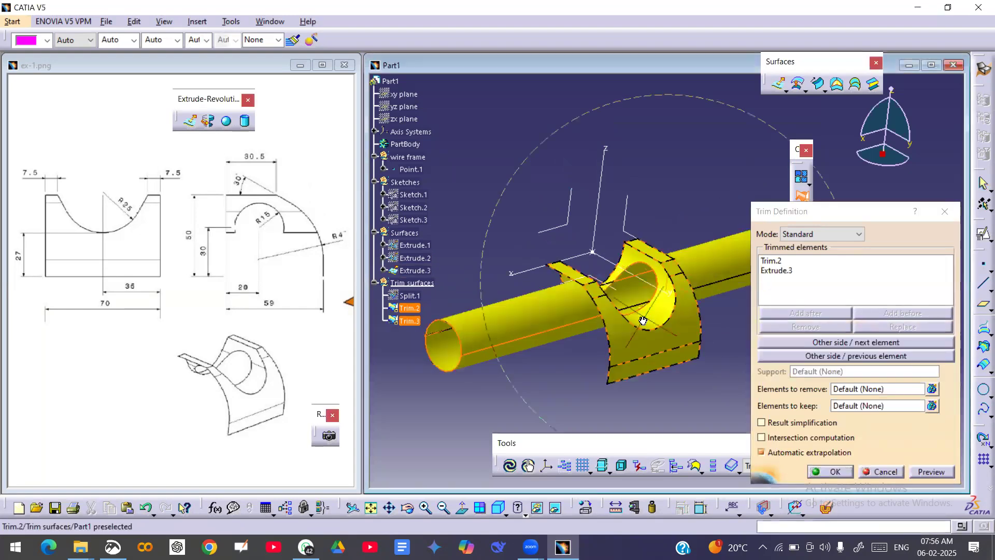
middle_click_drag(611, 333, 647, 337)
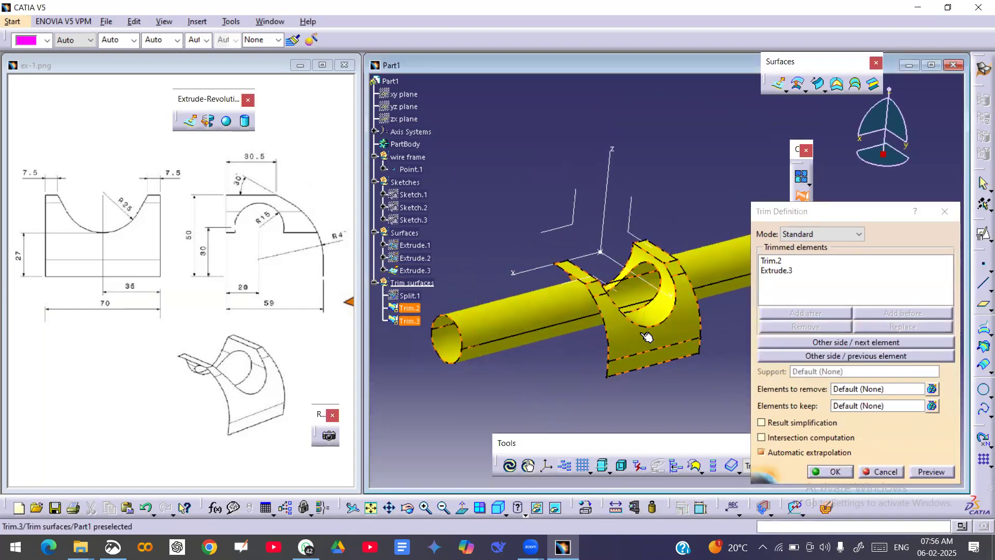
left_click(831, 358)
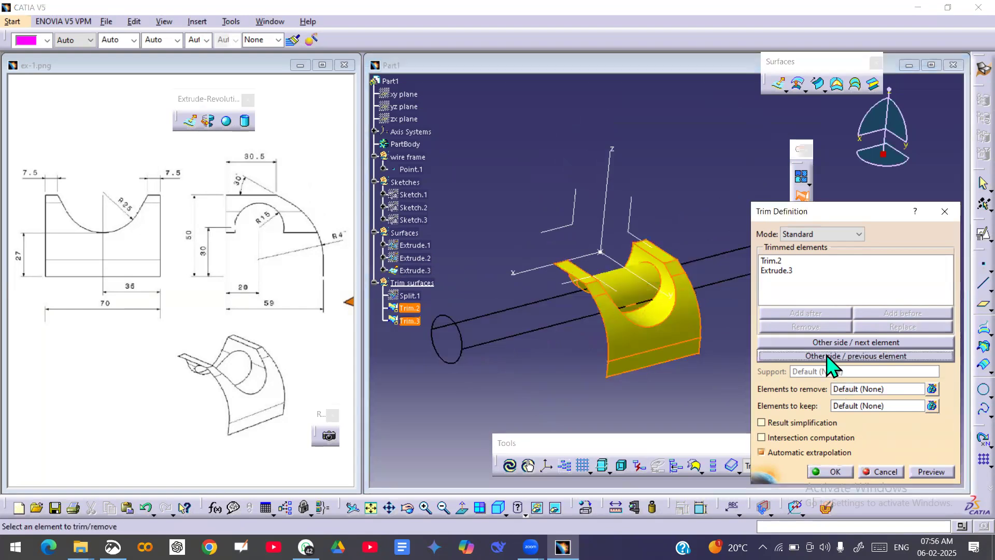
mouse_move(642, 310)
middle_mouse_down()
mouse_move(804, 183)
mouse_move(753, 282)
mouse_move(678, 376)
mouse_move(673, 365)
middle_mouse_up()
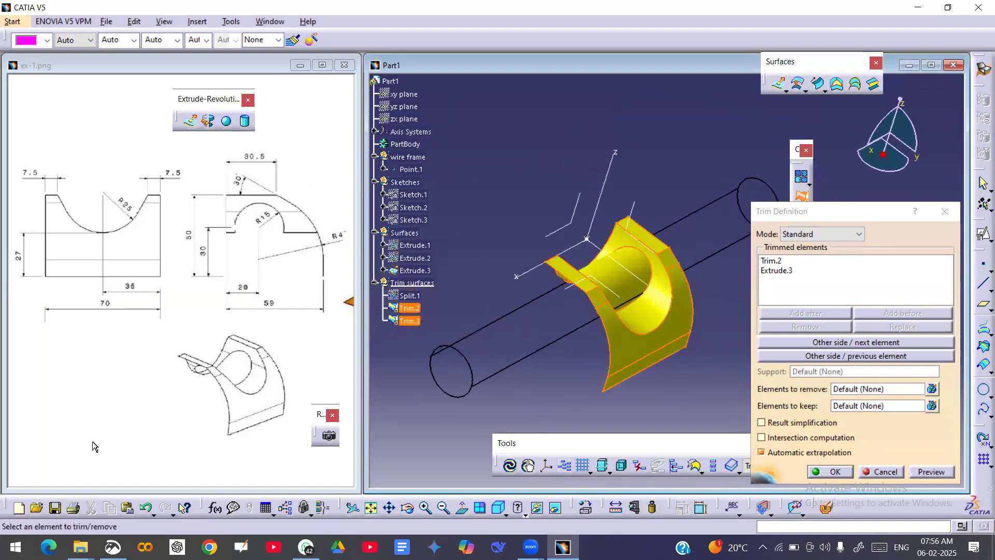
left_click(890, 471)
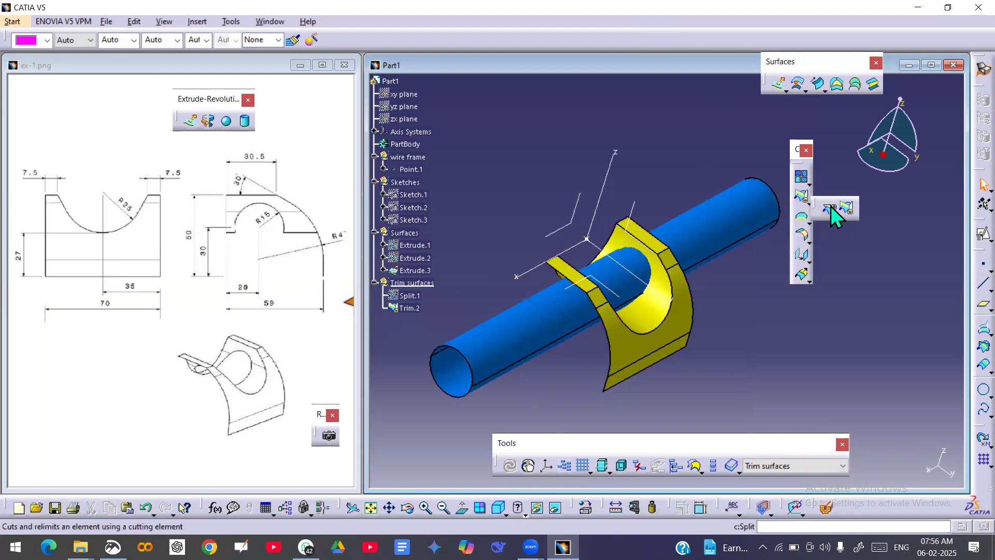
left_click(829, 208)
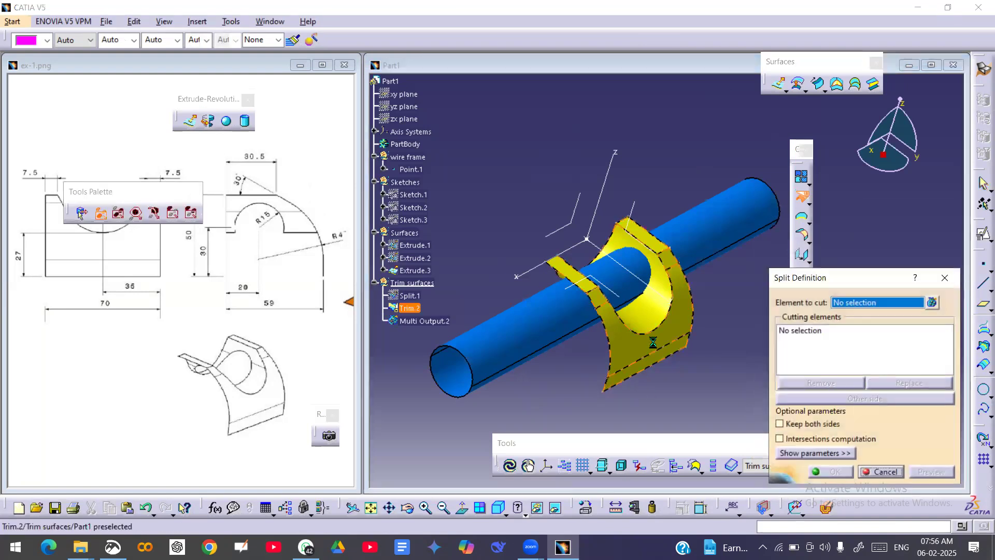
left_click(640, 351)
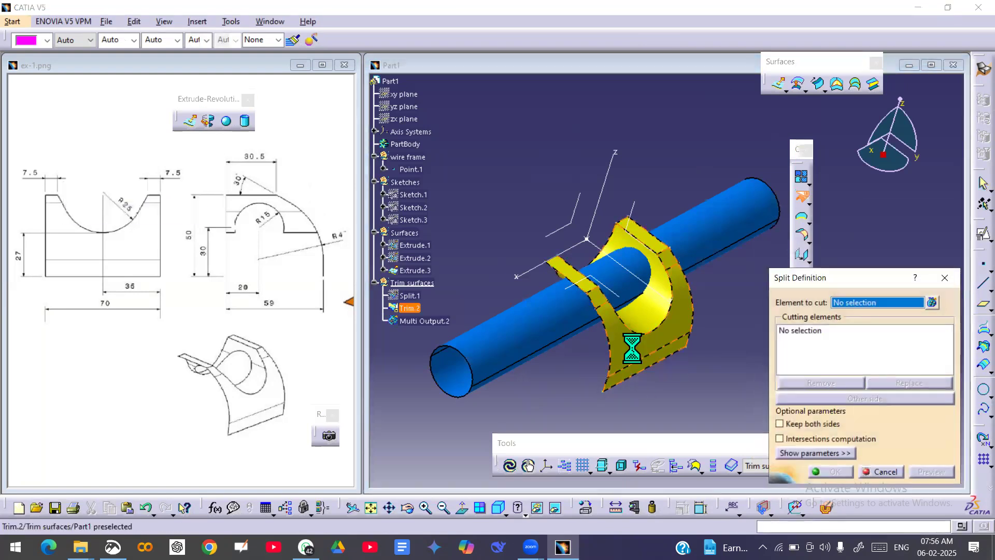
left_click(528, 344)
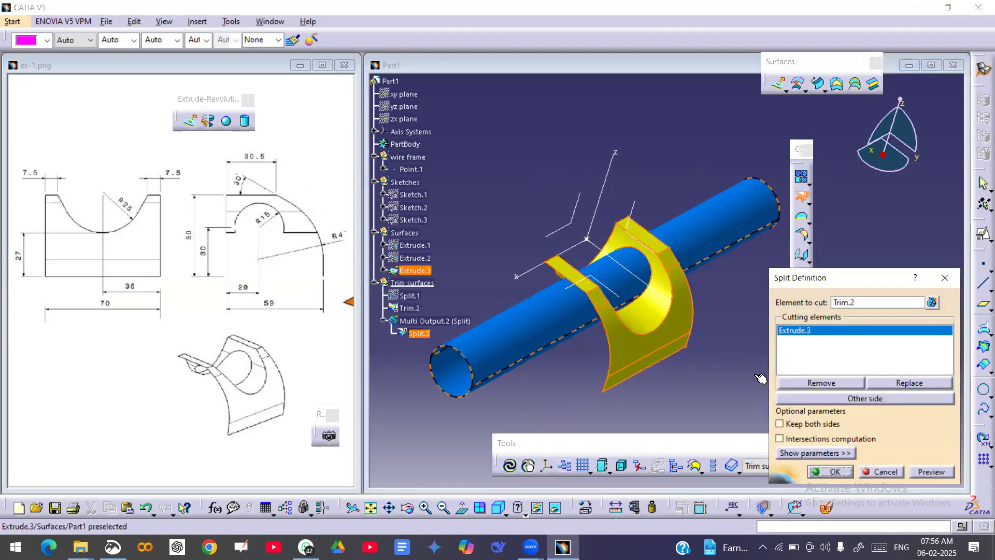
left_click(864, 399)
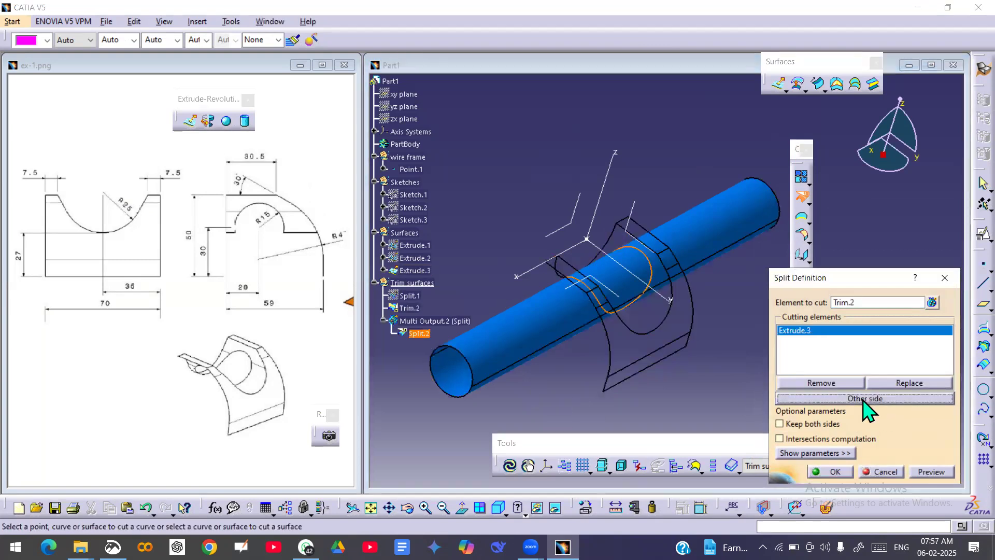
left_click(863, 400)
left_click(863, 400)
middle_click_drag(642, 328, 704, 311)
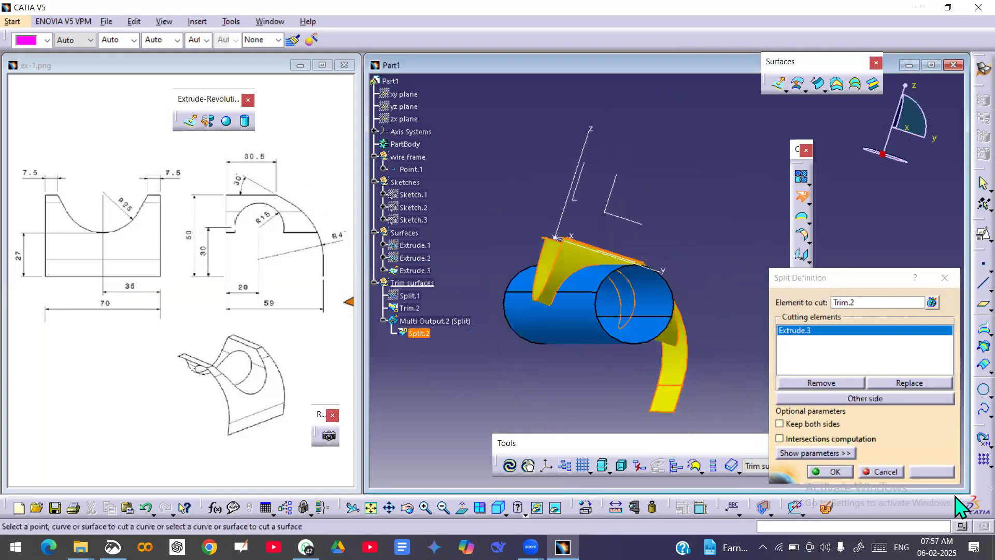
left_click(892, 470)
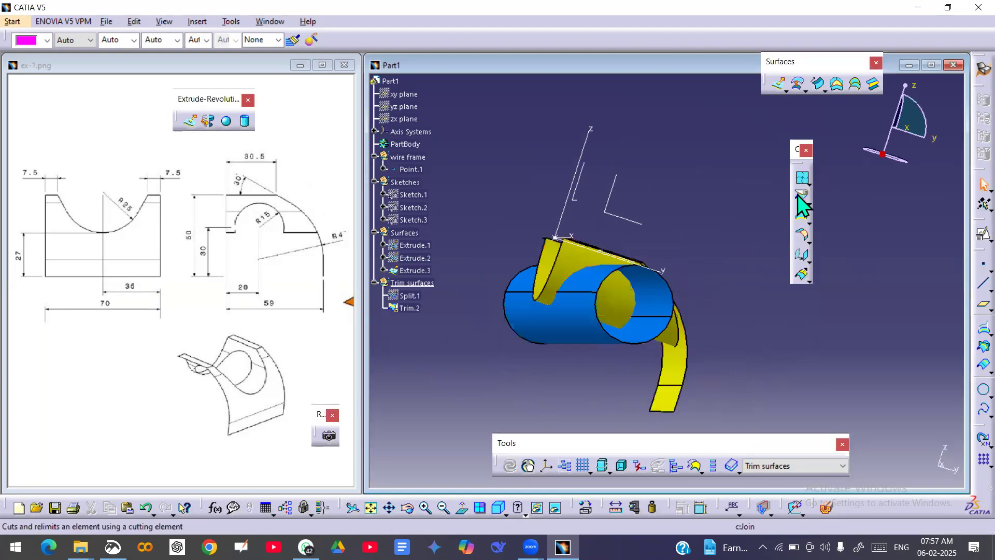
Split the trimmed surface with the R15 cylinder Extrude.3, keeping the portion outside the cylinder.
left_click(802, 197)
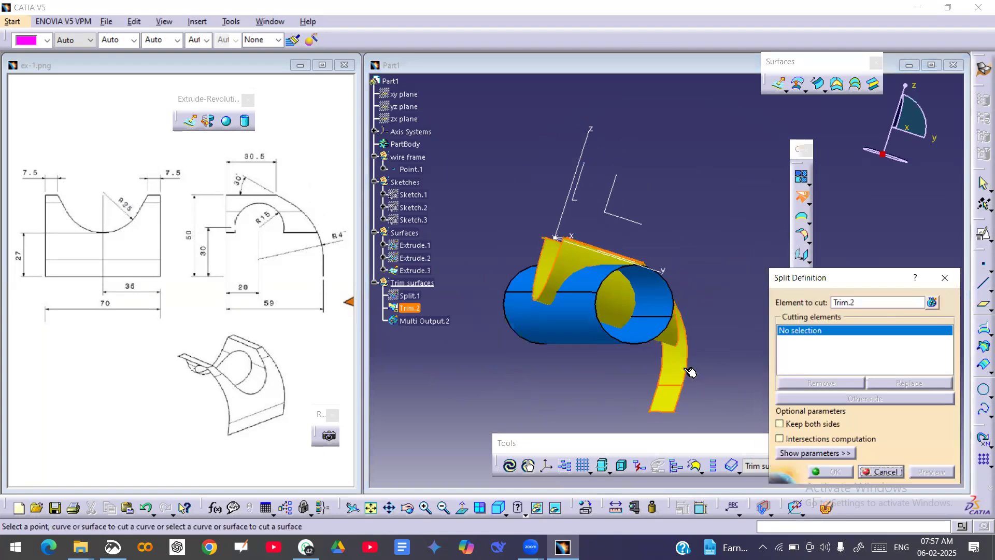
left_click(570, 328)
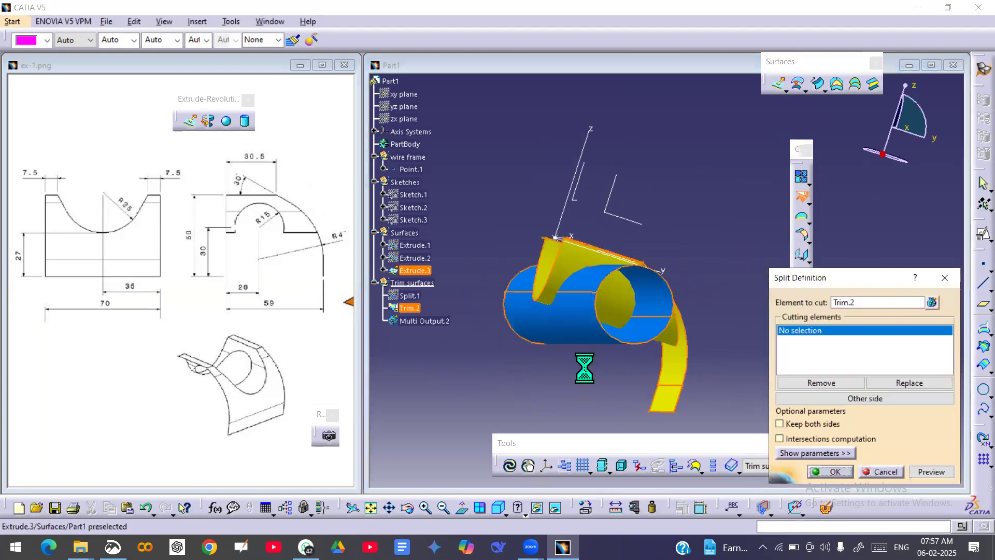
mouse_move(646, 350)
middle_mouse_down()
mouse_move(633, 375)
mouse_move(640, 344)
mouse_move(651, 346)
middle_mouse_up()
left_click(830, 472)
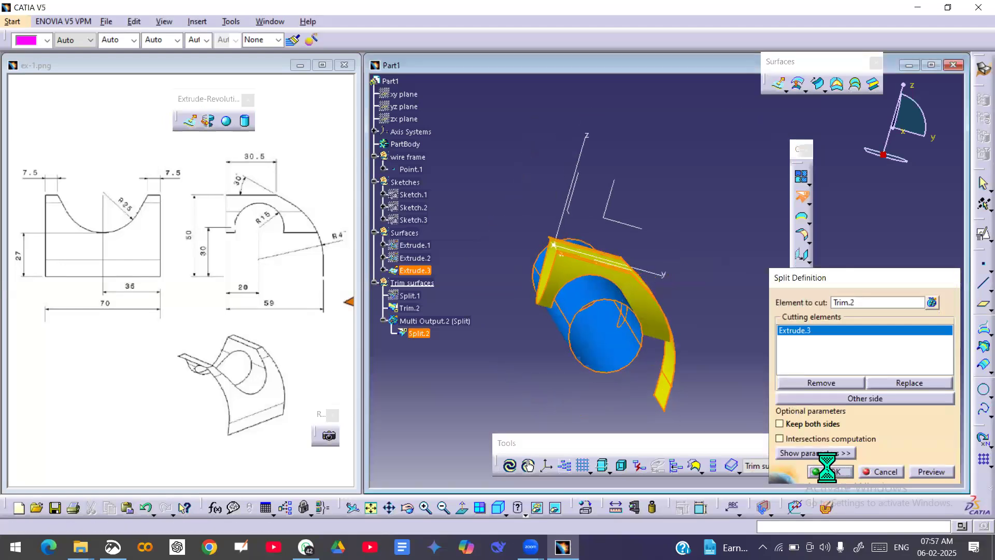
Hide the R15 cylinder and inspect the finished surface with its opening from several angles.
right_click(593, 366)
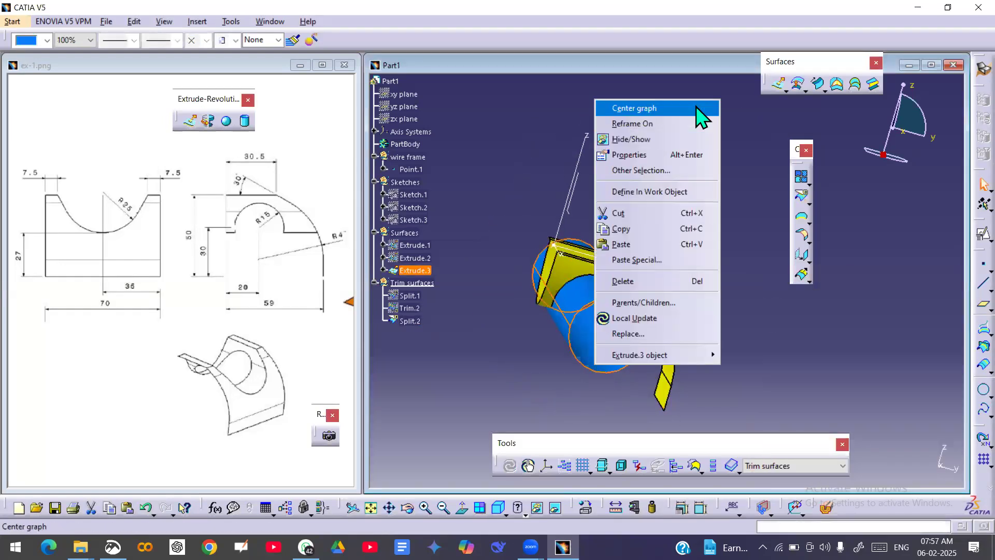
left_click(664, 132)
middle_click_drag(740, 288, 692, 339)
middle_click_drag(809, 393, 775, 328)
middle_click_drag(622, 331, 766, 369)
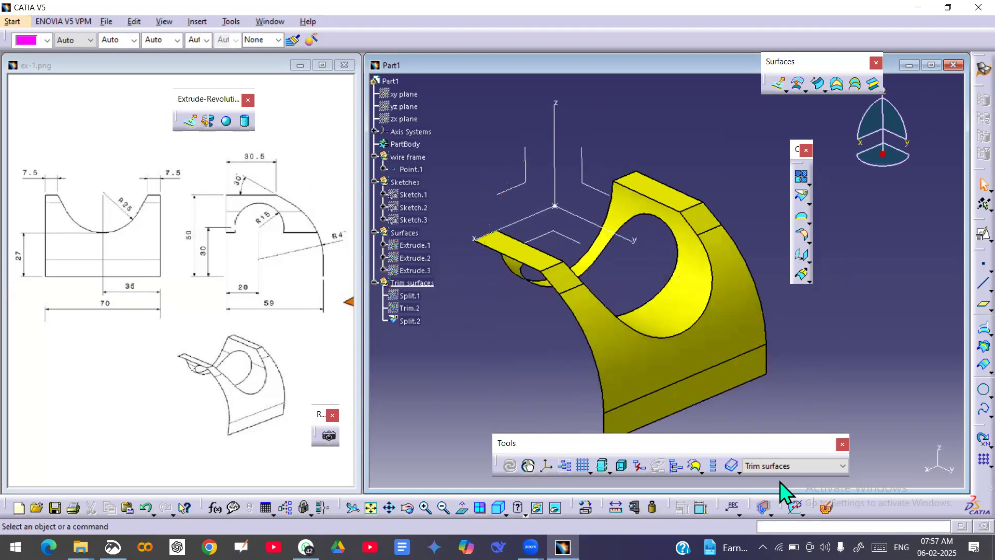